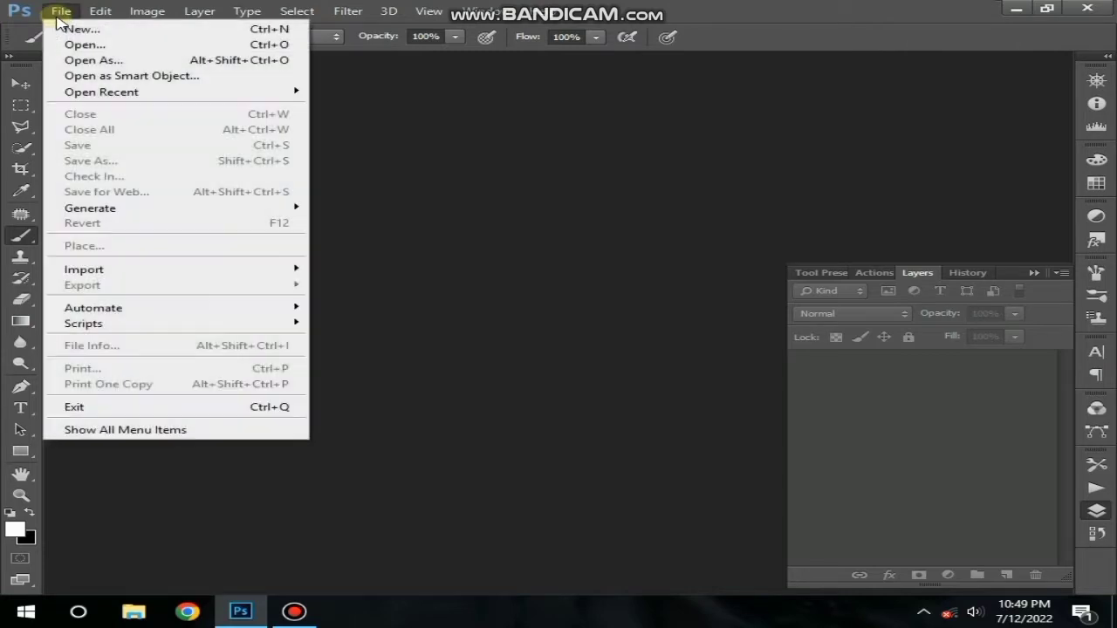
left_click(54, 44)
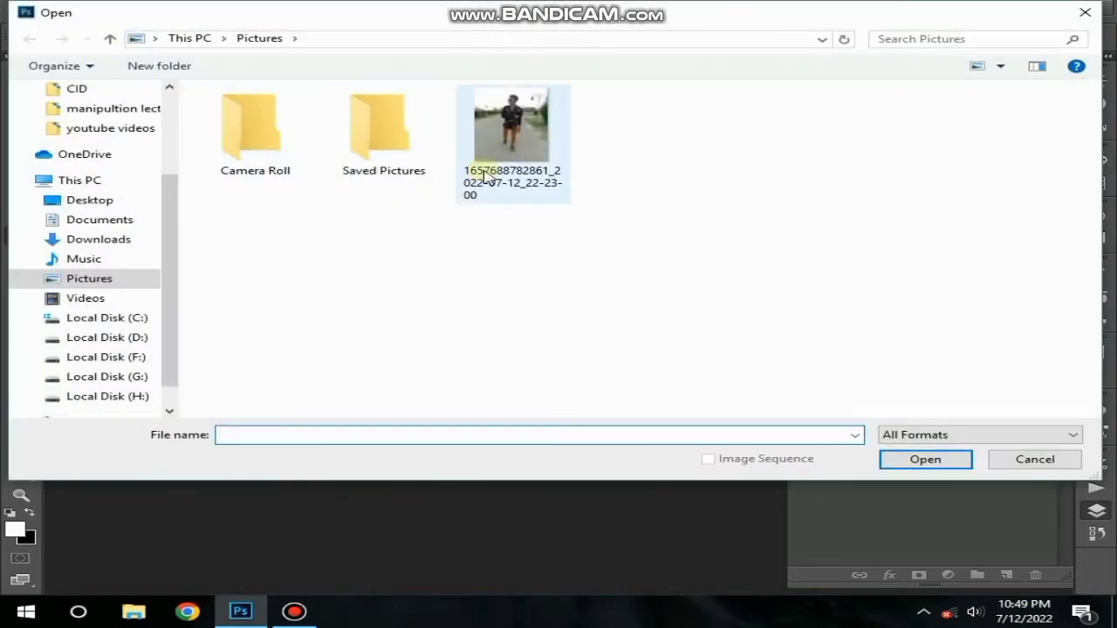
left_click(504, 194)
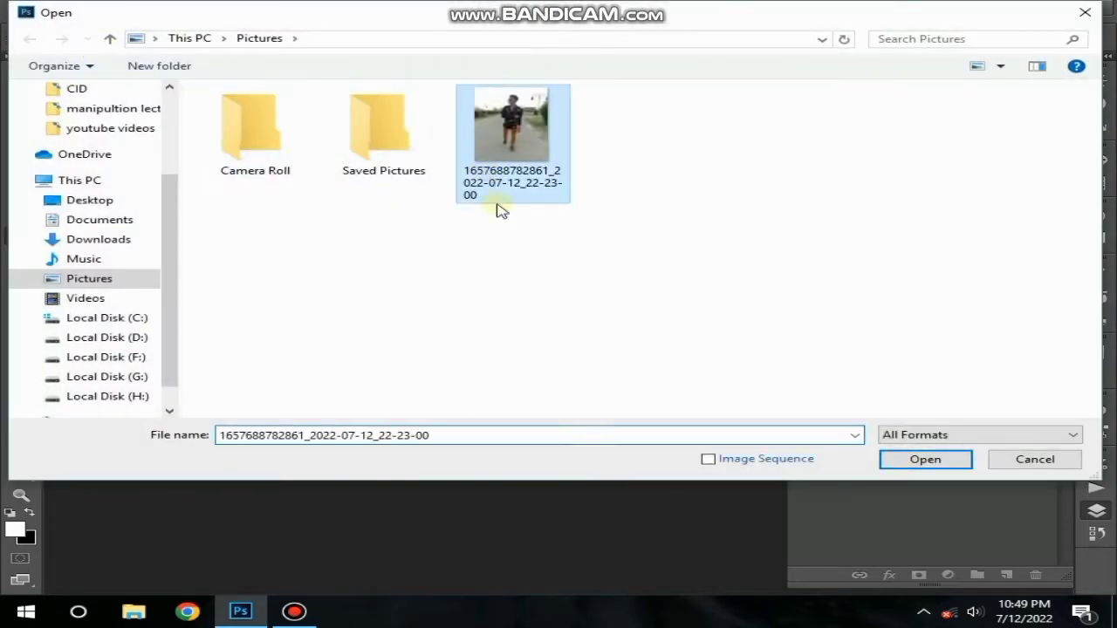
left_click(913, 459)
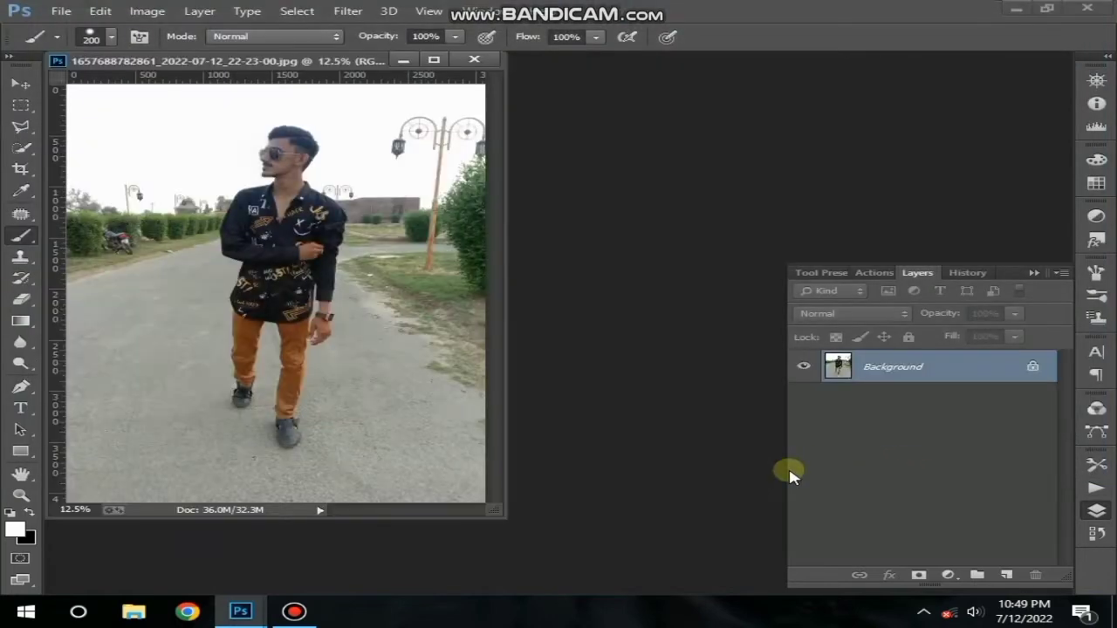
left_click_drag(252, 67, 382, 67)
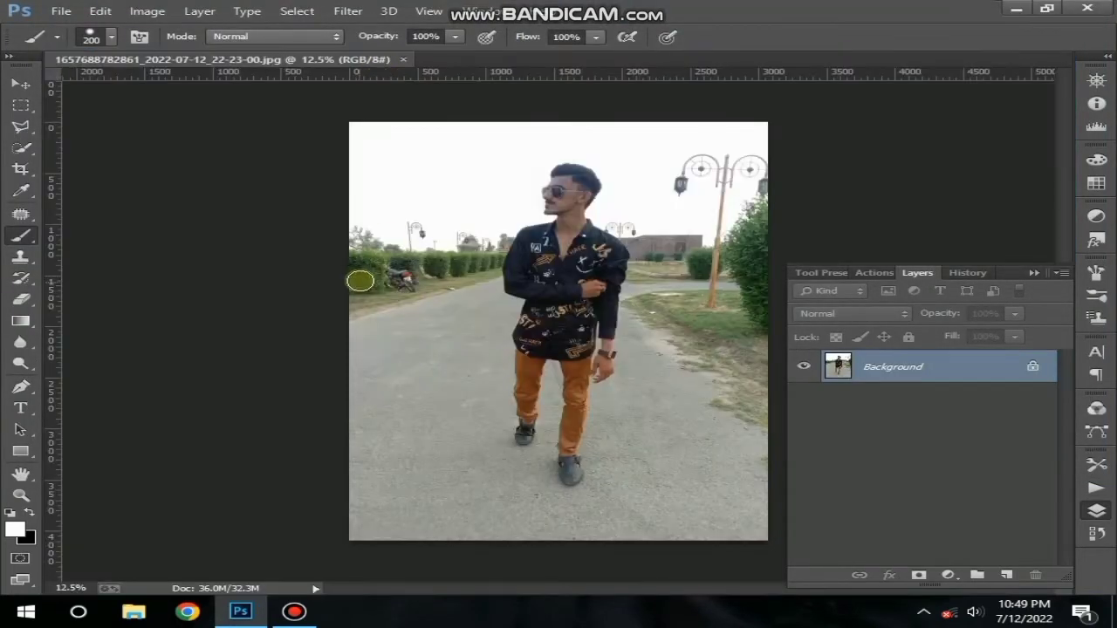
- Duplicate the Background layer
scroll(719, 277, "up", 3)
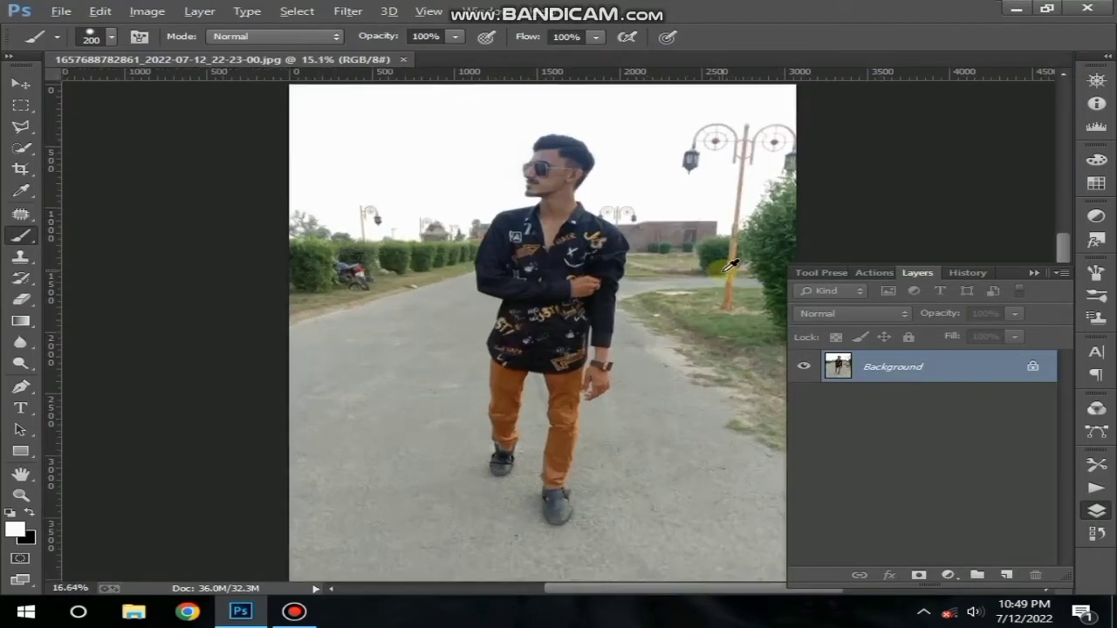
scroll(546, 162, "down", 5)
scroll(674, 237, "up", 2)
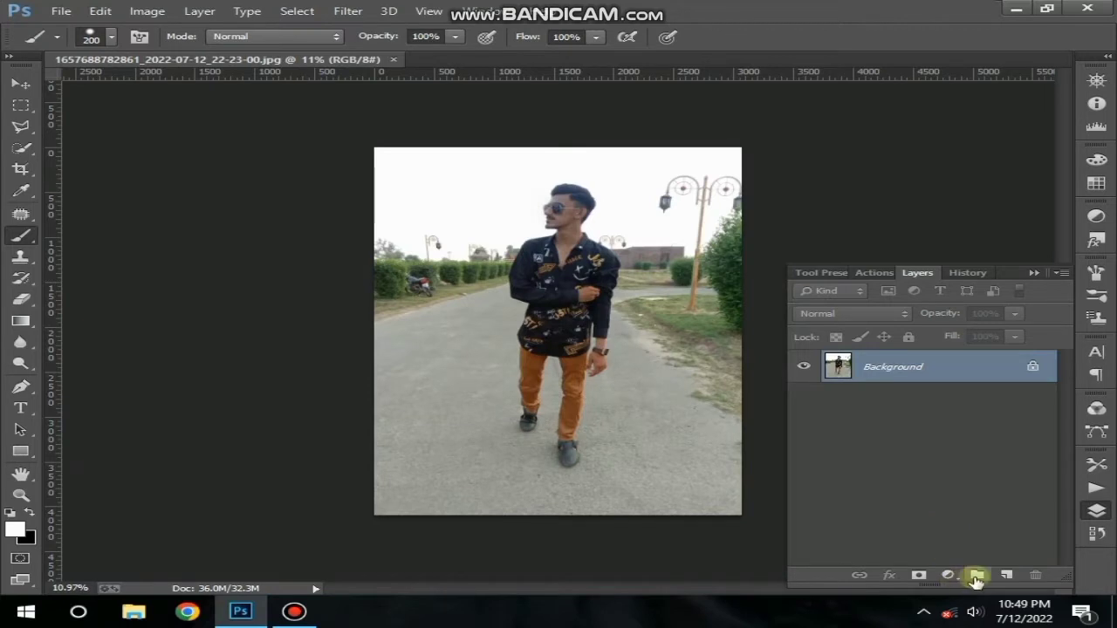
left_click_drag(935, 366, 1011, 572)
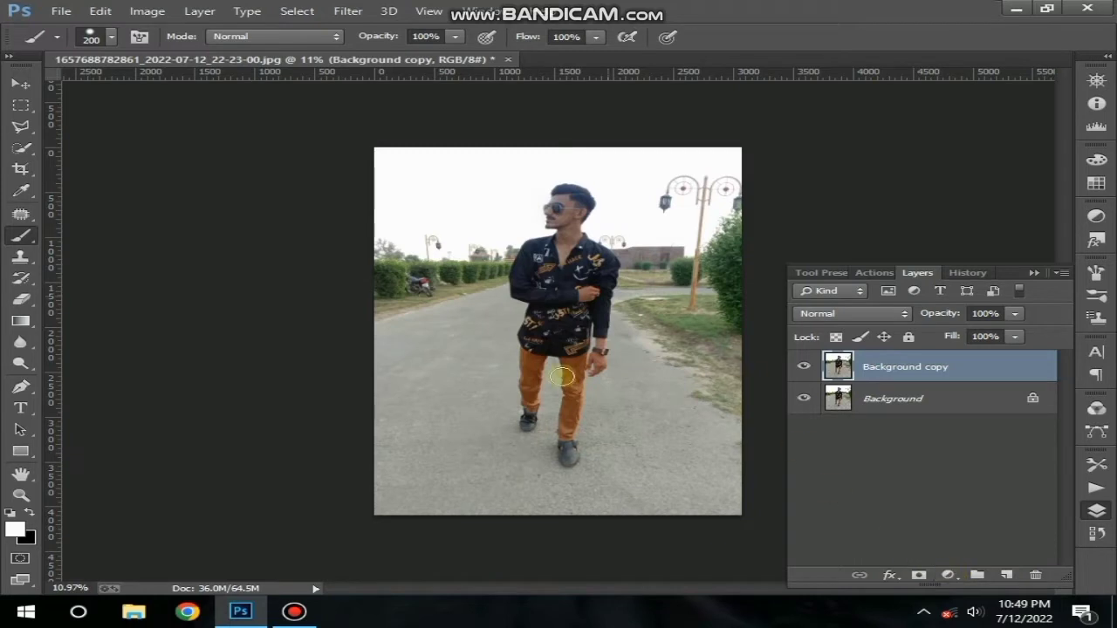
- Add a Selective Color adjustment layer and set Greens to cyan +100, magenta -100, yellow +90 and black +100
left_click(945, 578)
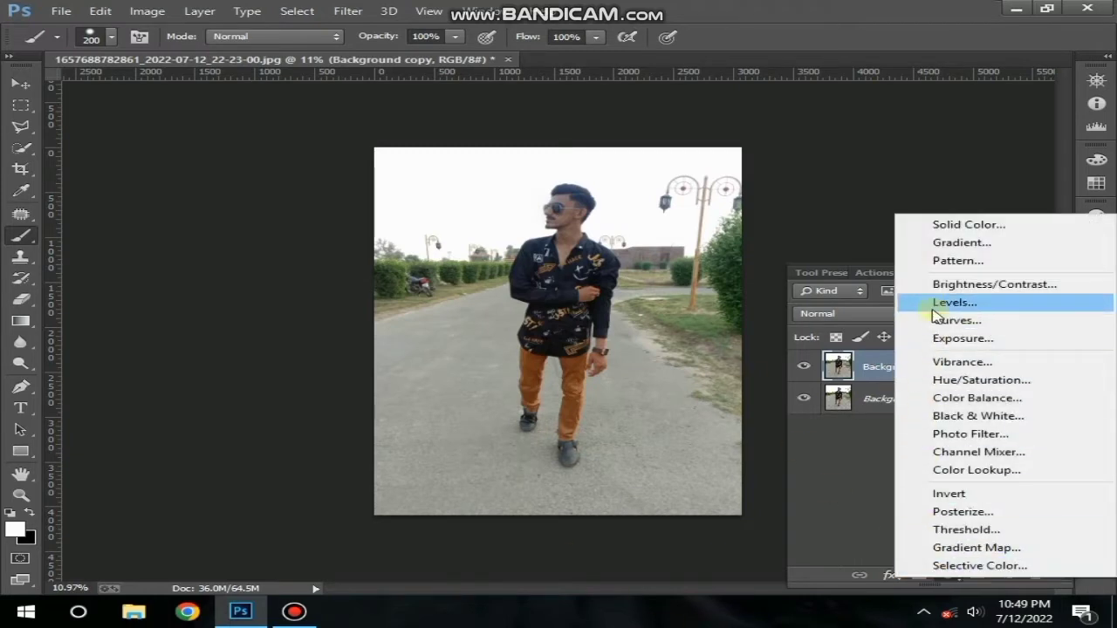
left_click(943, 566)
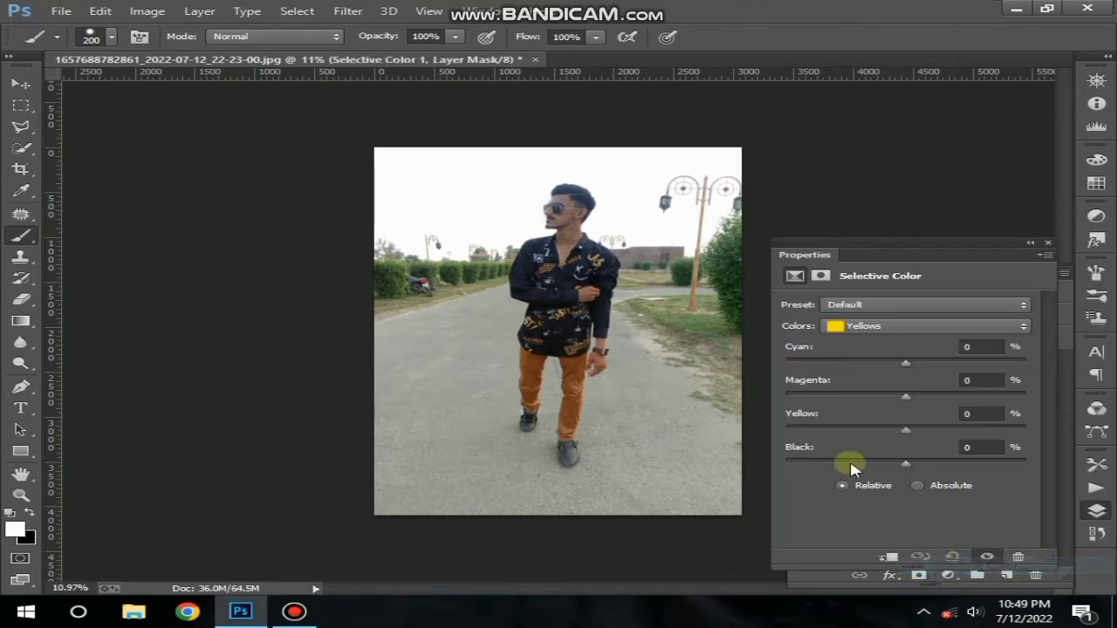
left_click(896, 326)
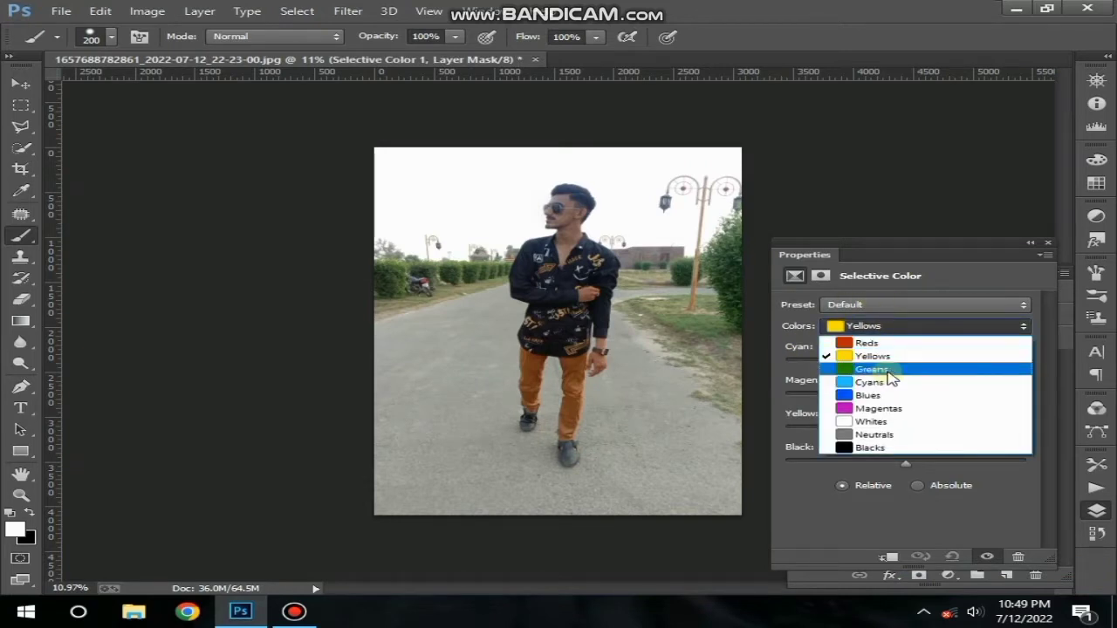
left_click(894, 369)
left_click_drag(909, 368, 961, 370)
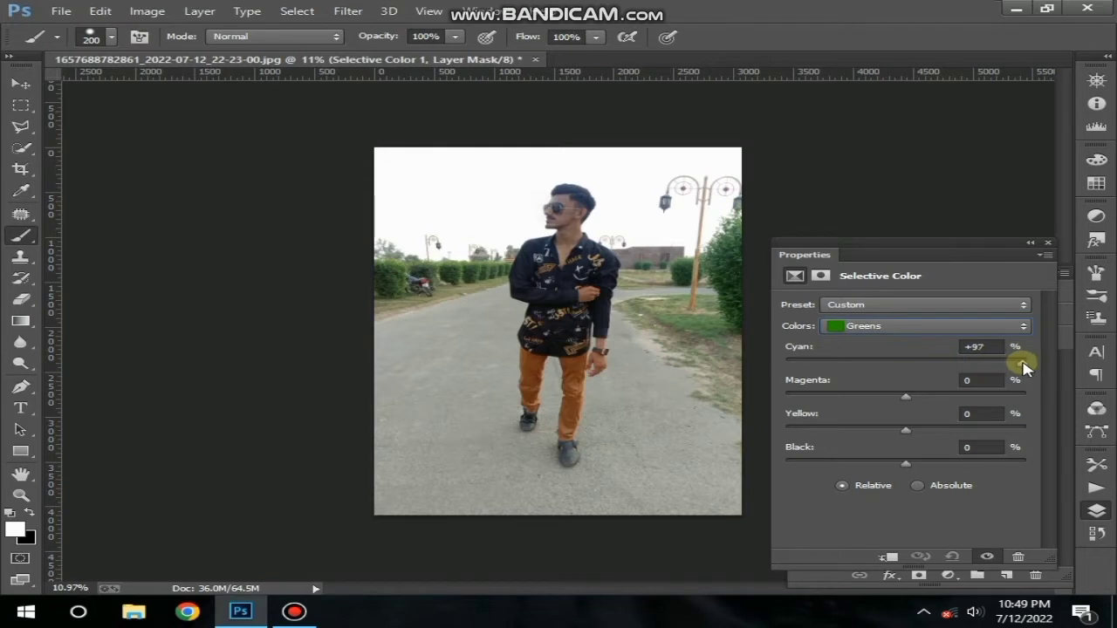
left_click(903, 399)
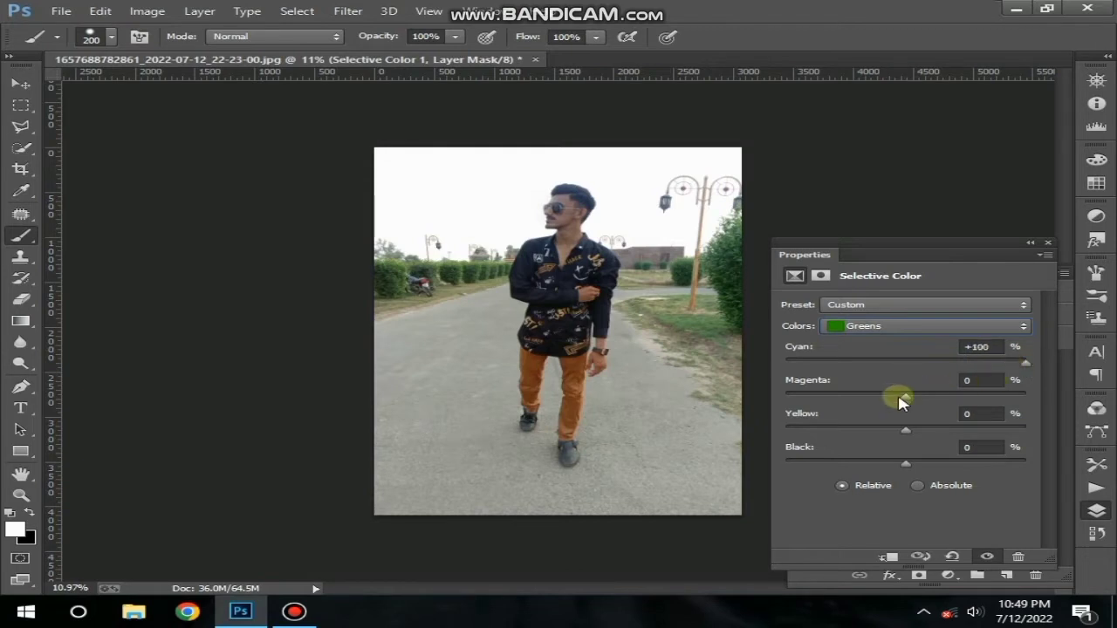
left_click_drag(907, 400, 810, 407)
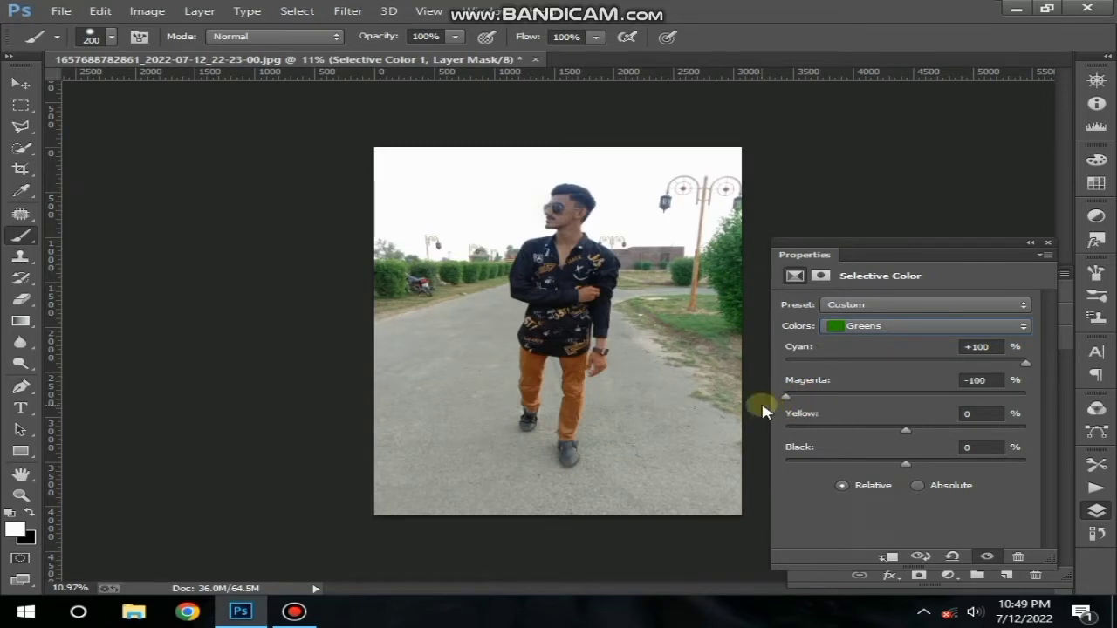
left_click_drag(904, 434, 1003, 426)
left_click_drag(954, 463, 1093, 460)
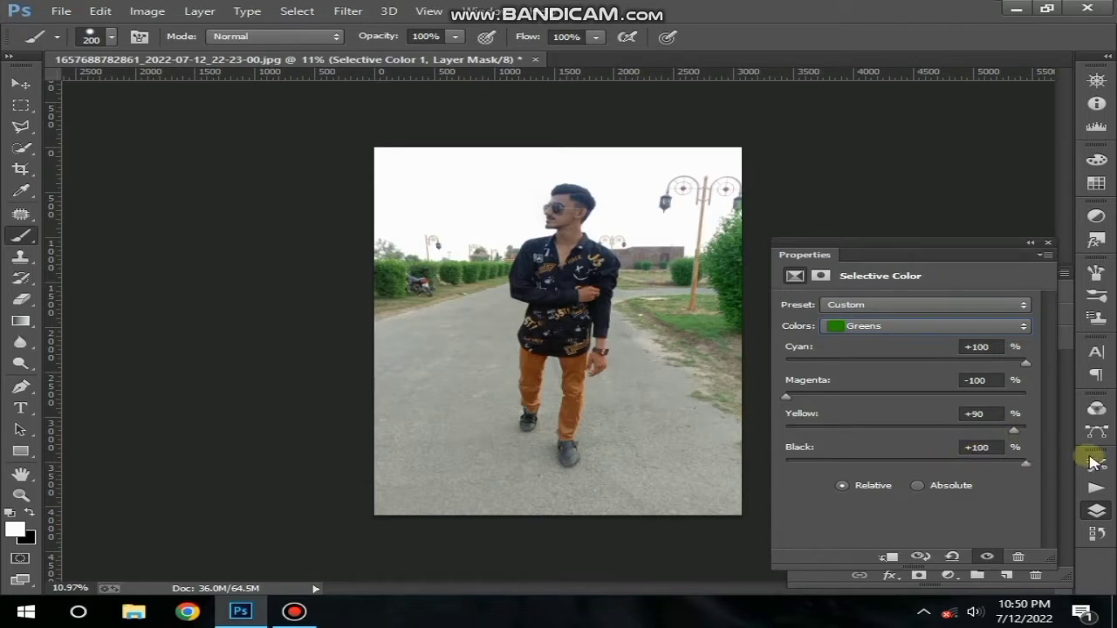
- Set the Selective Color Yellows to cyan +100 and magenta -92, lower yellow and raise black
left_click(1015, 329)
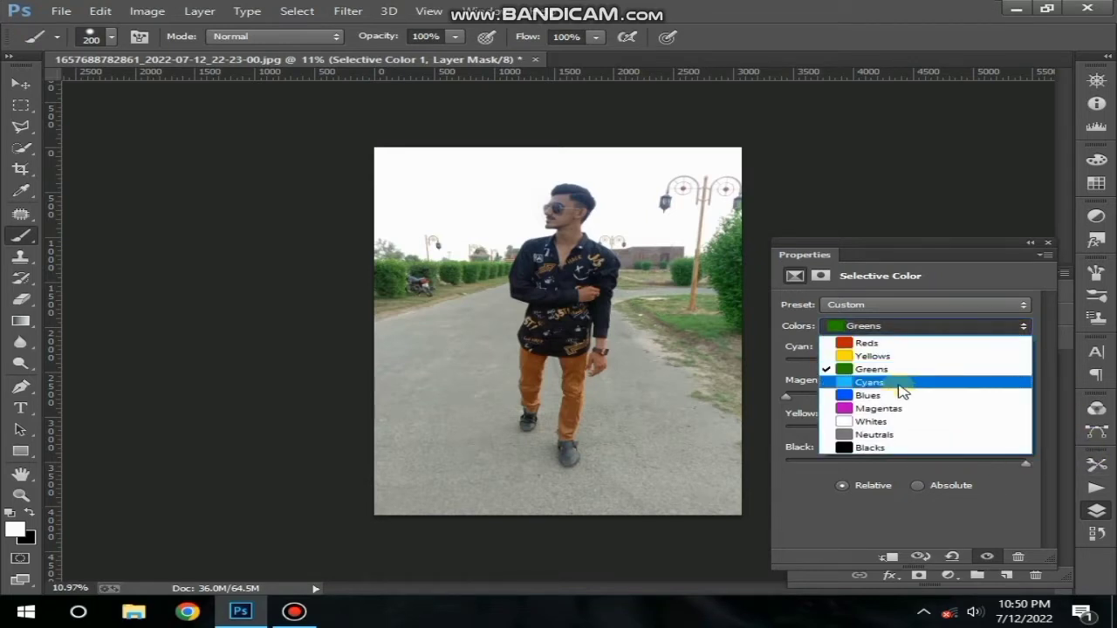
left_click(876, 358)
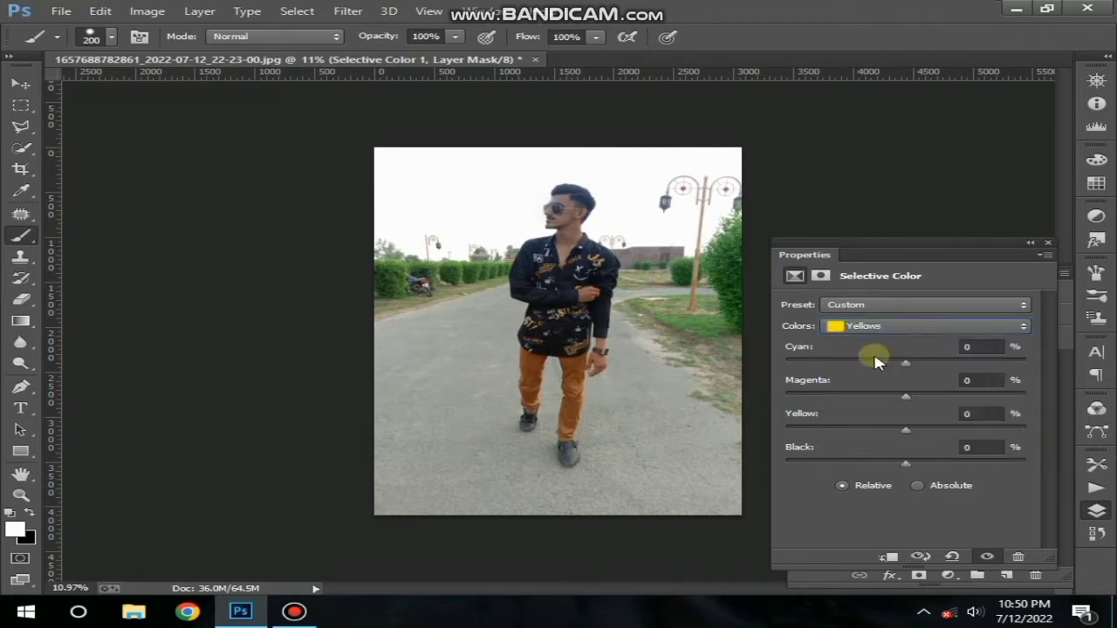
left_click_drag(904, 363, 1030, 358)
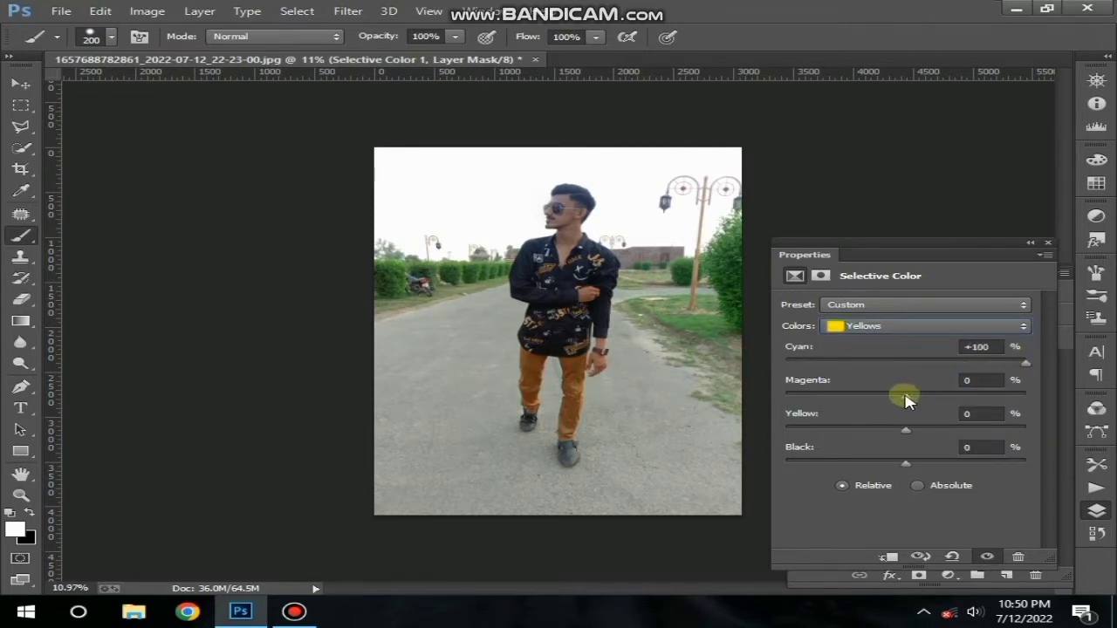
left_click_drag(1041, 401, 805, 395)
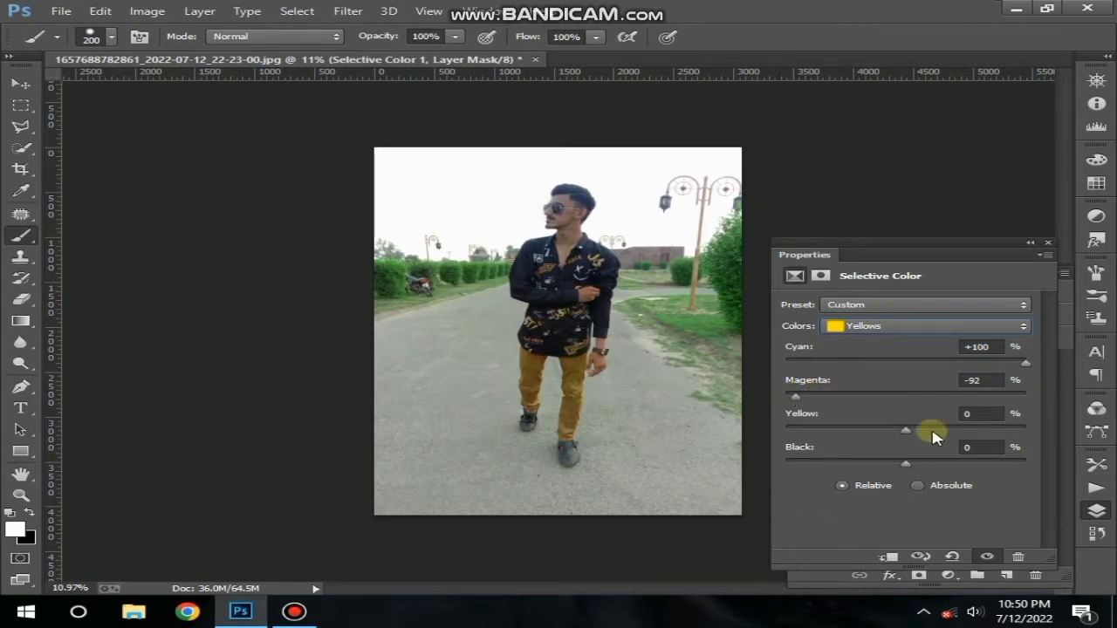
left_click_drag(910, 434, 730, 441)
left_click_drag(905, 462, 1073, 464)
left_click(1049, 243)
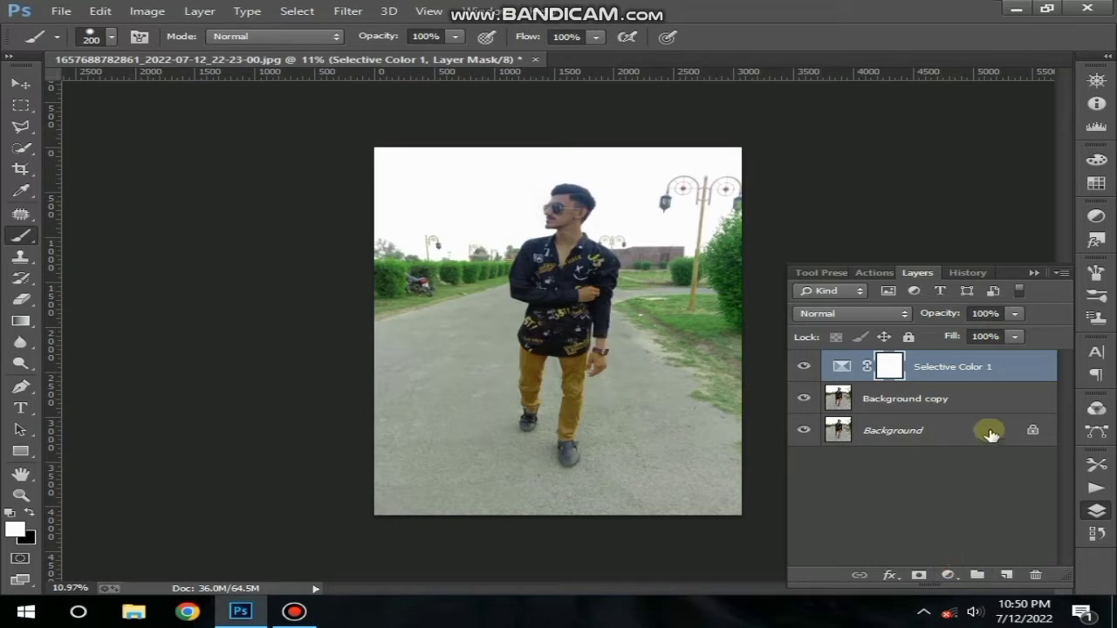
- Duplicate the Selective Color 1 layer, hide the copy and invert the original layer's mask to black
left_click_drag(981, 367, 1007, 574)
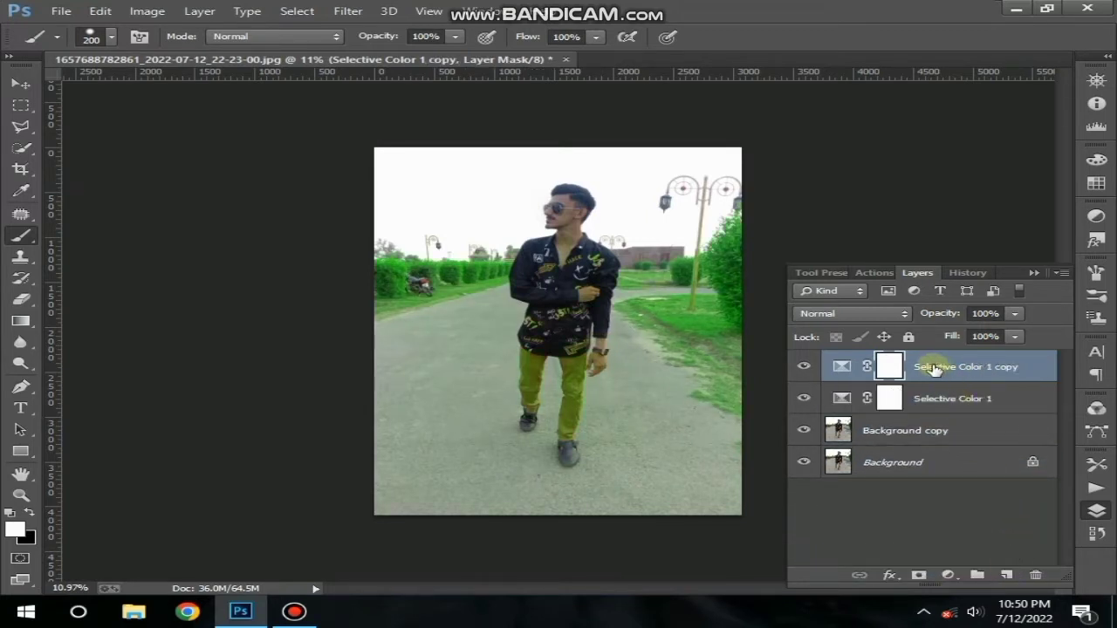
left_click(887, 404)
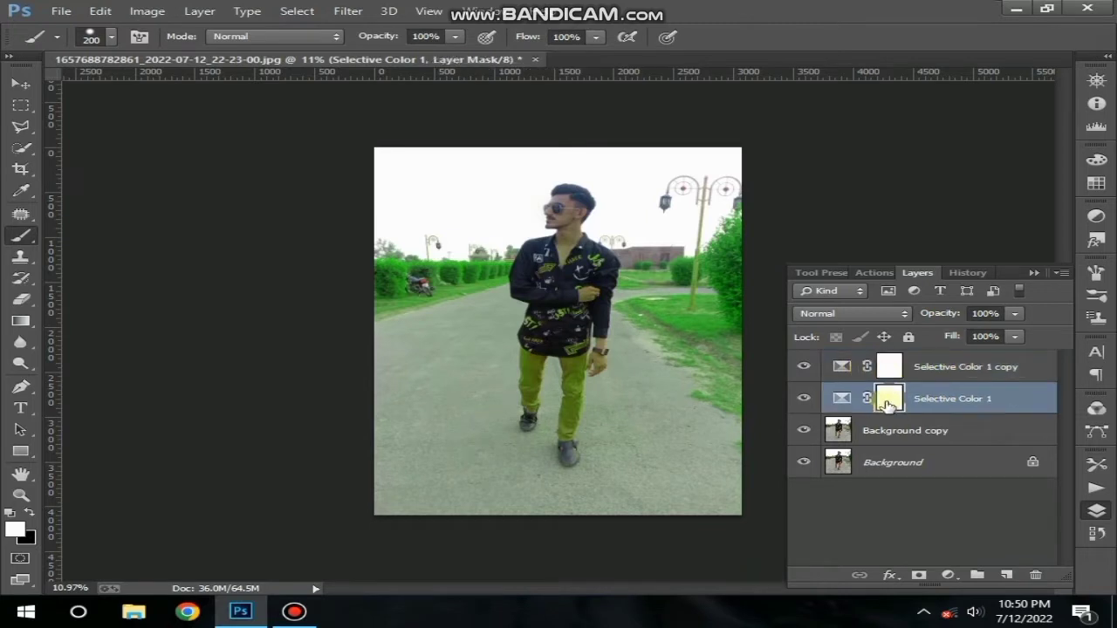
left_click(801, 367)
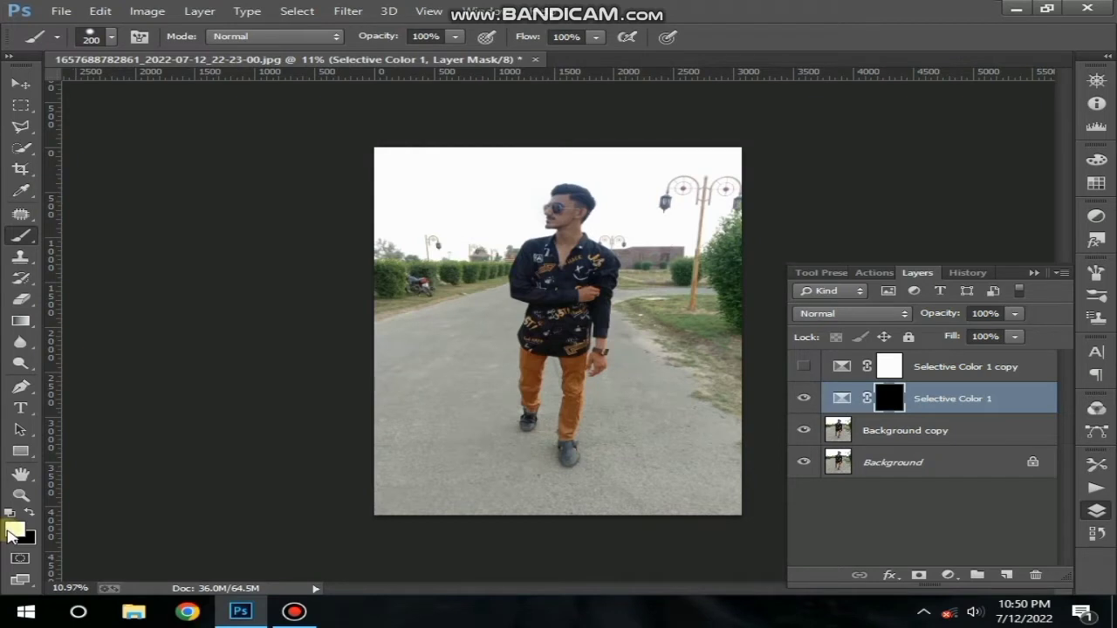
- Paint white on the Selective Color 1 mask over the large hedge beside the lamp post and the roadside grass, using a size 200 brush
left_click(22, 241)
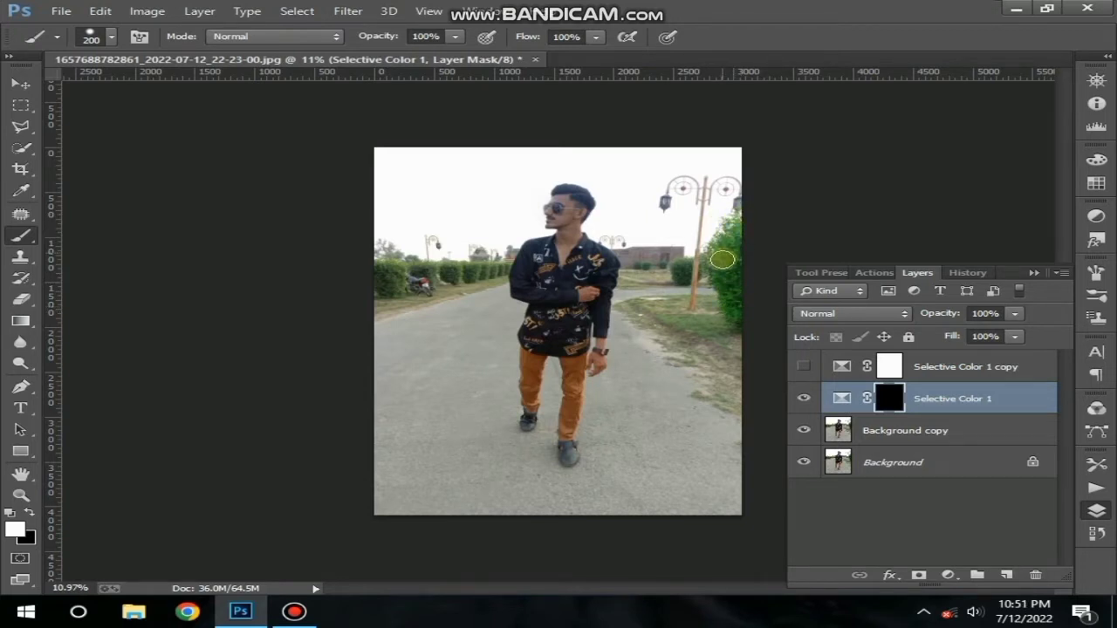
scroll(769, 252, "up", 5)
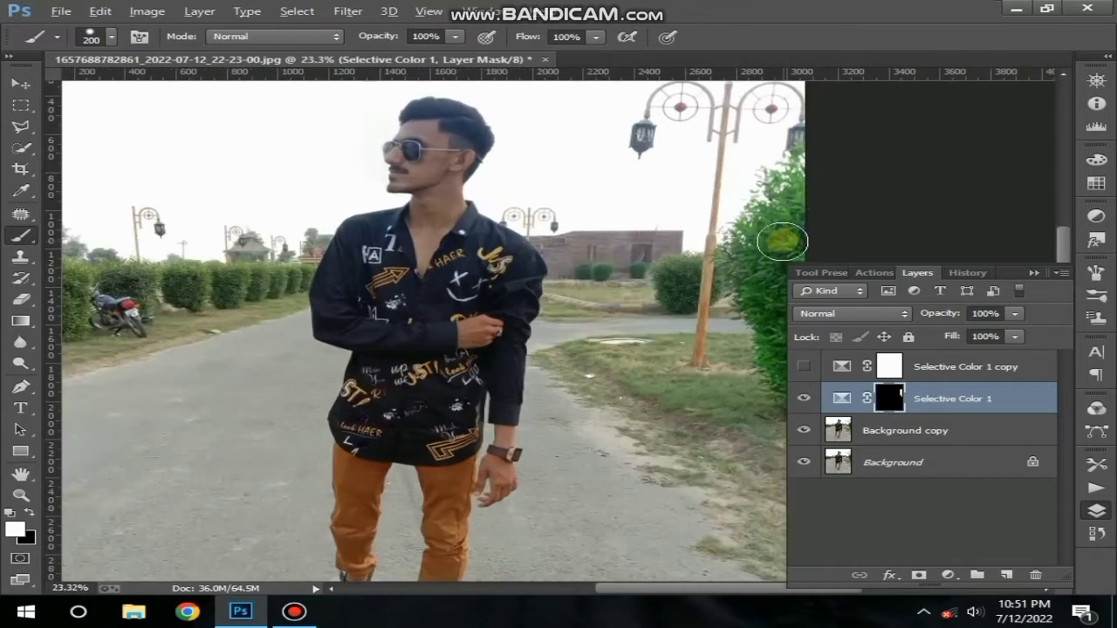
mouse_move(762, 241)
left_mouse_down()
mouse_move(756, 313)
mouse_move(781, 328)
mouse_move(775, 377)
left_mouse_up()
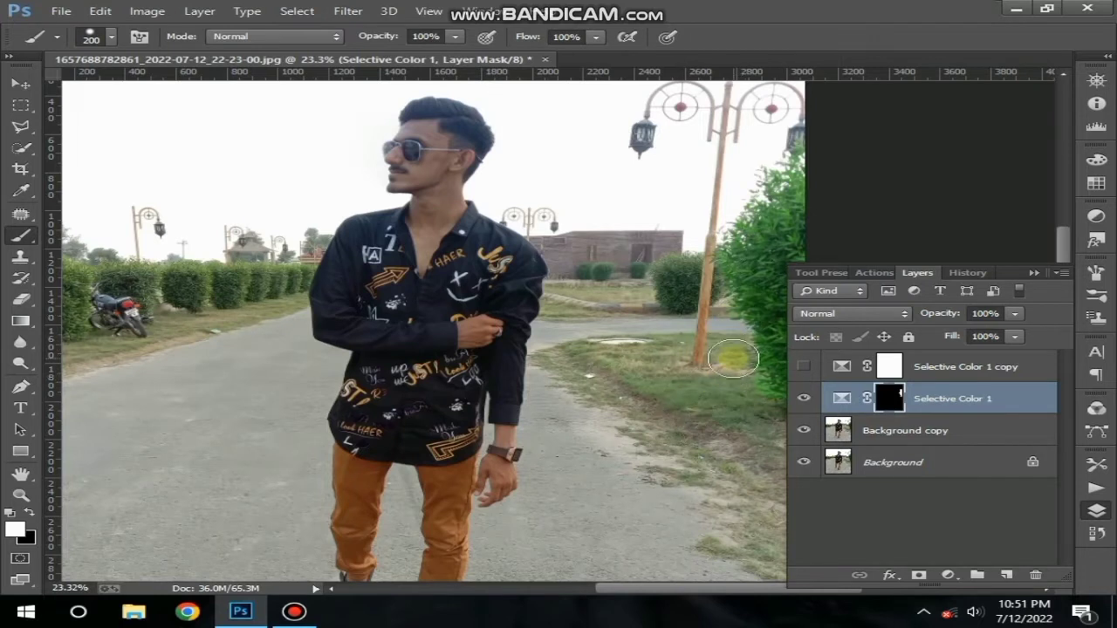
mouse_move(734, 350)
left_mouse_down()
mouse_move(754, 399)
mouse_move(650, 360)
mouse_move(549, 349)
mouse_move(609, 401)
mouse_move(743, 451)
mouse_move(654, 375)
mouse_move(642, 408)
mouse_move(491, 310)
left_mouse_up()
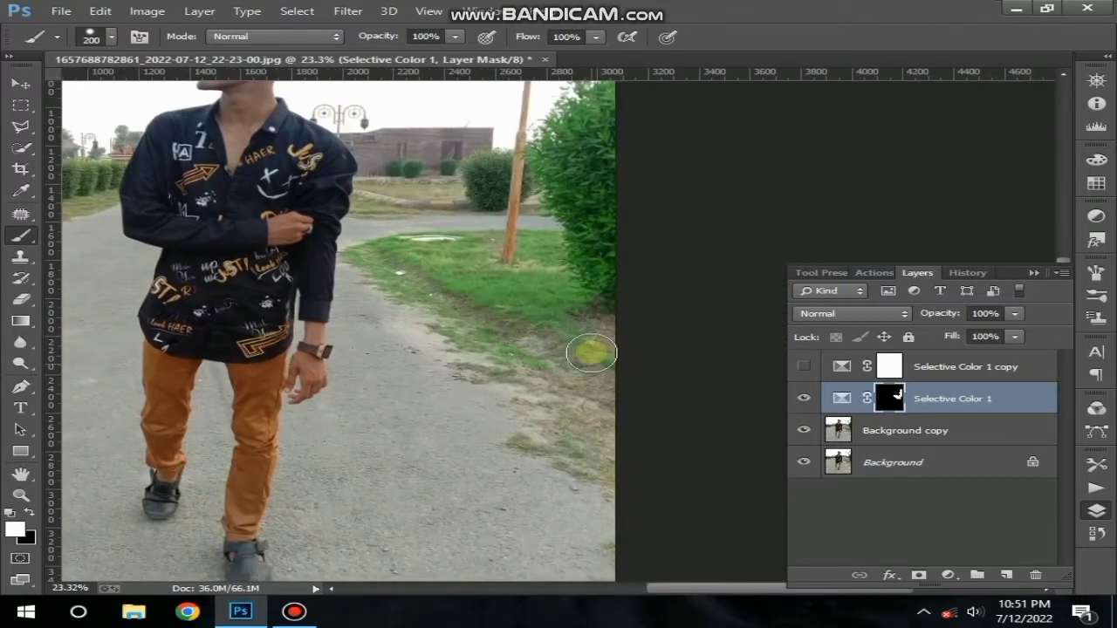
mouse_move(592, 354)
left_mouse_down()
mouse_move(602, 469)
mouse_move(540, 444)
mouse_move(594, 407)
mouse_move(542, 398)
mouse_move(472, 362)
mouse_move(590, 454)
left_mouse_up()
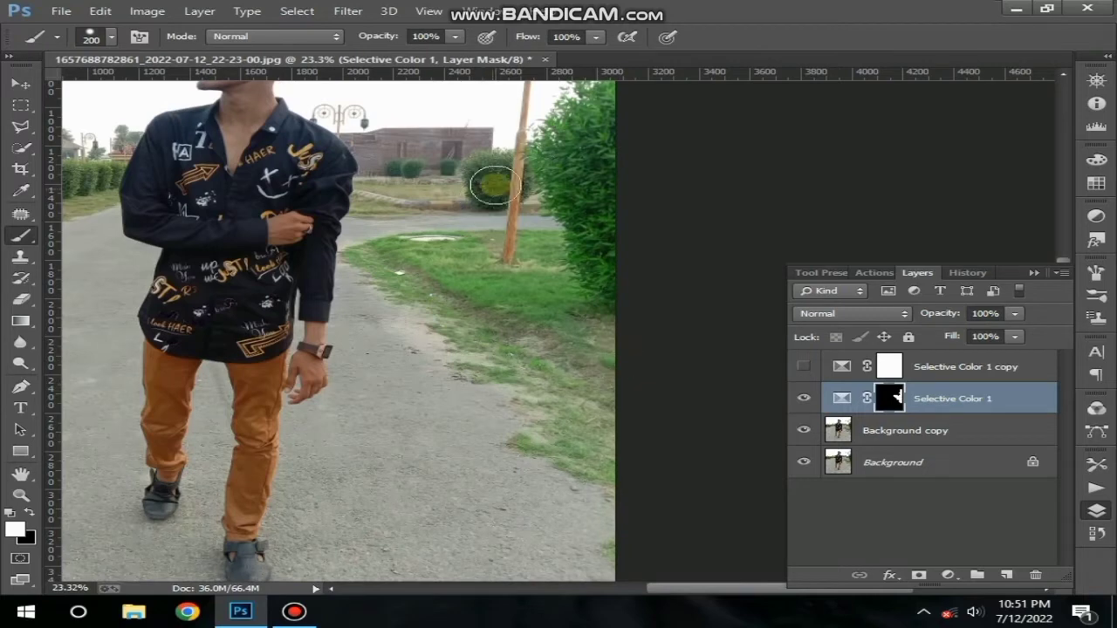
- Reveal the green adjustment on the round bush behind the lamp post with the brush reduced to 60, and erase the spill over the nearby curb
mouse_move(493, 160)
left_mouse_down()
mouse_move(489, 189)
mouse_move(363, 200)
mouse_move(428, 199)
left_mouse_up()
scroll(528, 179, "up", 5)
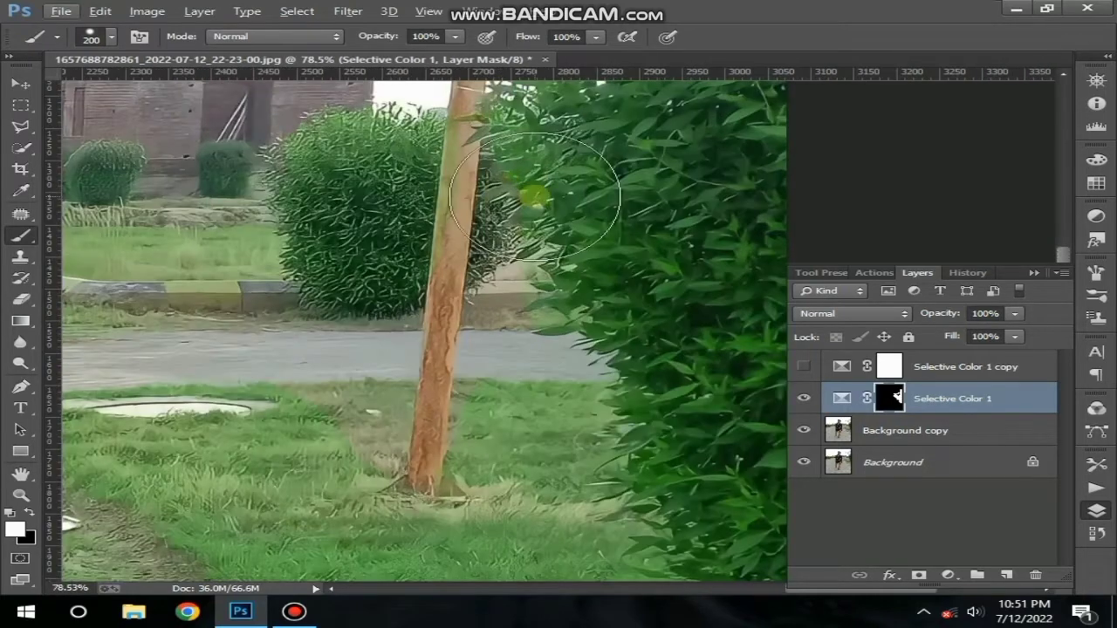
key("bracketleft")
key("bracketleft")
key("bracketleft")
key("bracketleft")
key("bracketleft")
key("bracketleft")
key("bracketleft")
key("bracketleft")
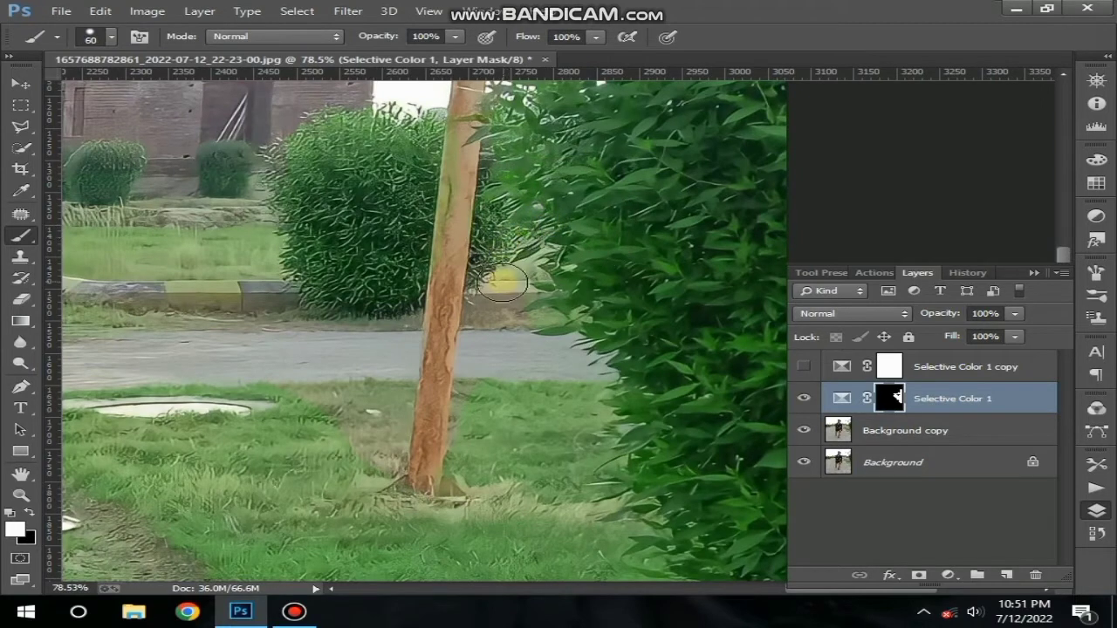
left_click(21, 298)
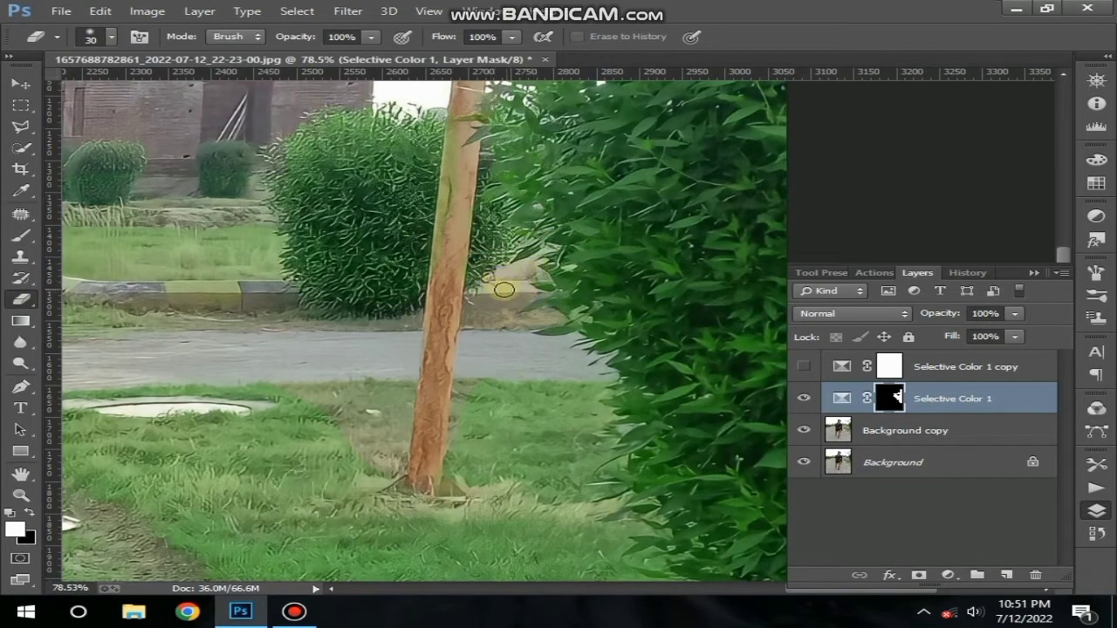
- Paint white on the Selective Color 1 mask over the small shrubs and grass near the brick building, using a size 40 brush
left_click(21, 235)
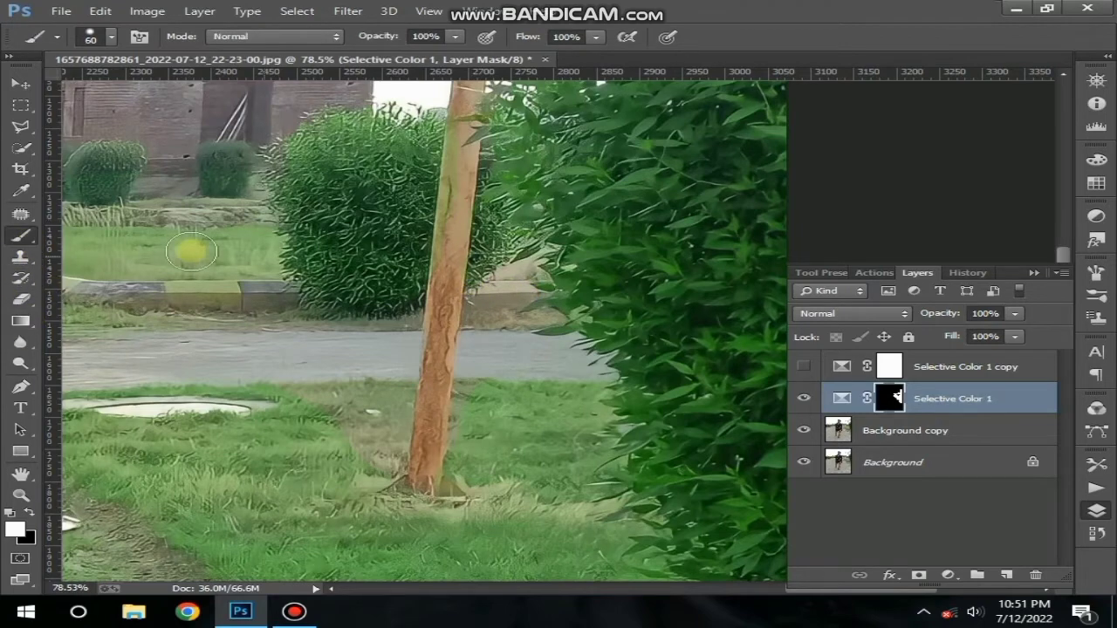
left_click_drag(276, 324, 304, 328)
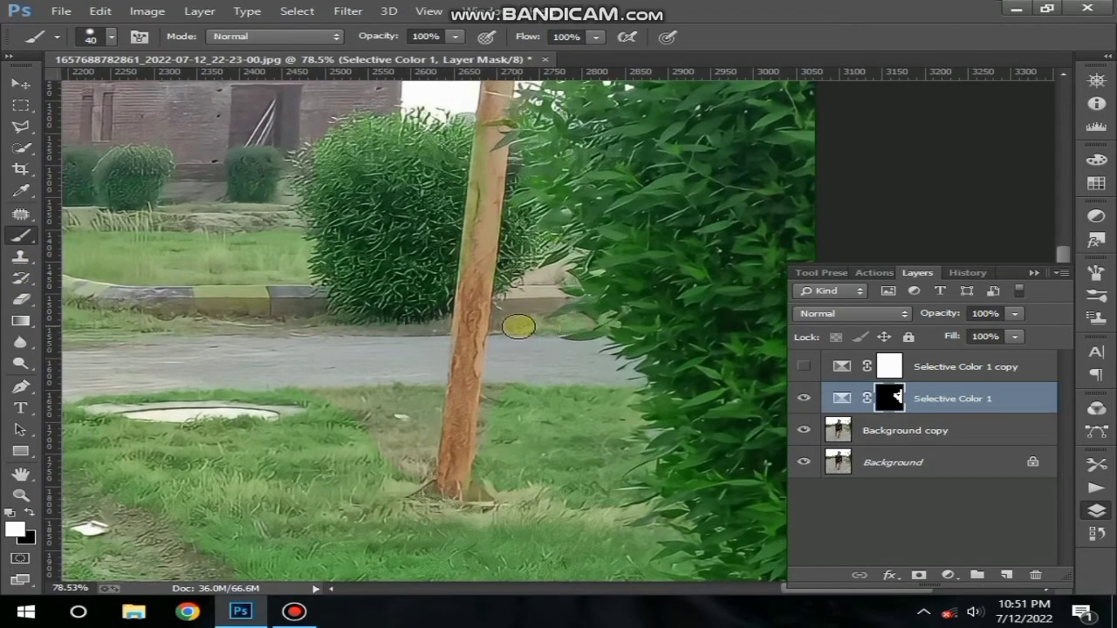
key("bracketleft")
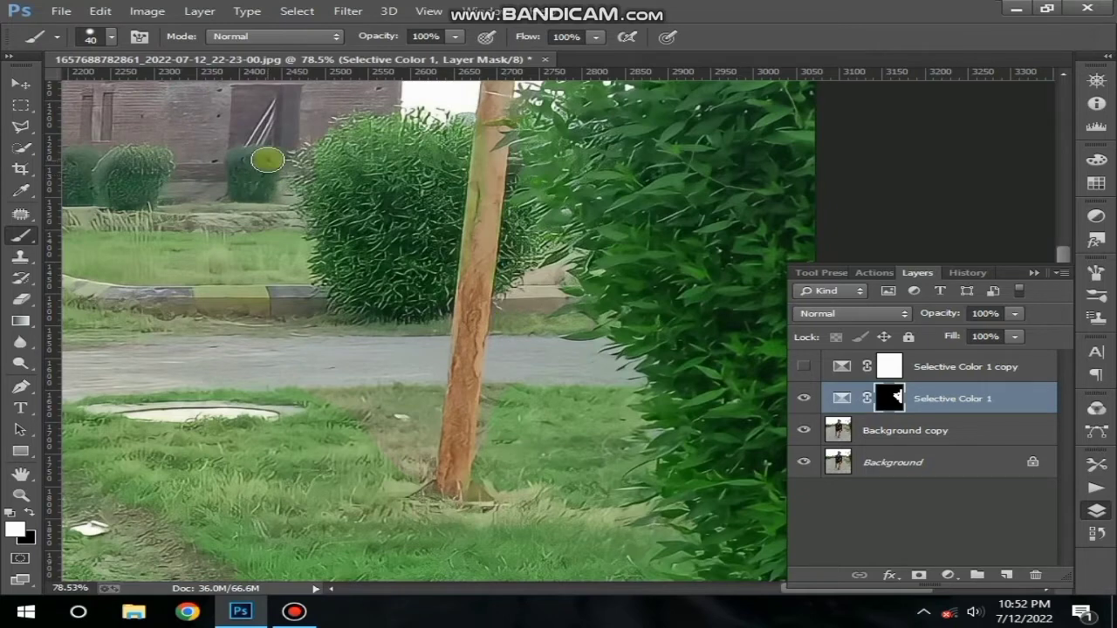
left_click_drag(381, 297, 583, 308)
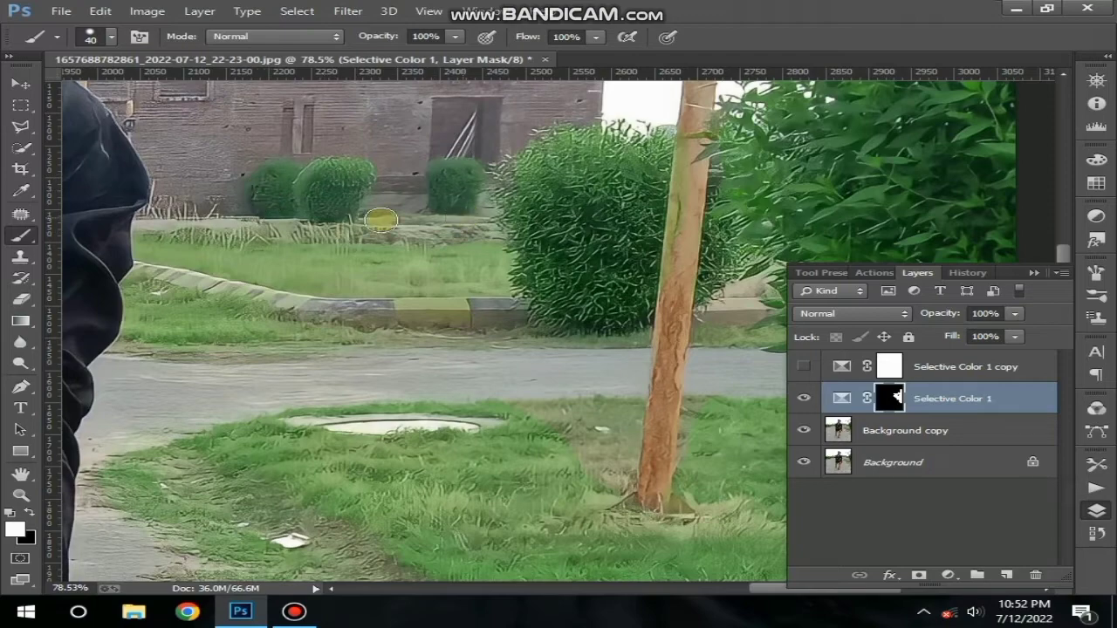
scroll(252, 215, "down", 3)
scroll(251, 215, "down", 3)
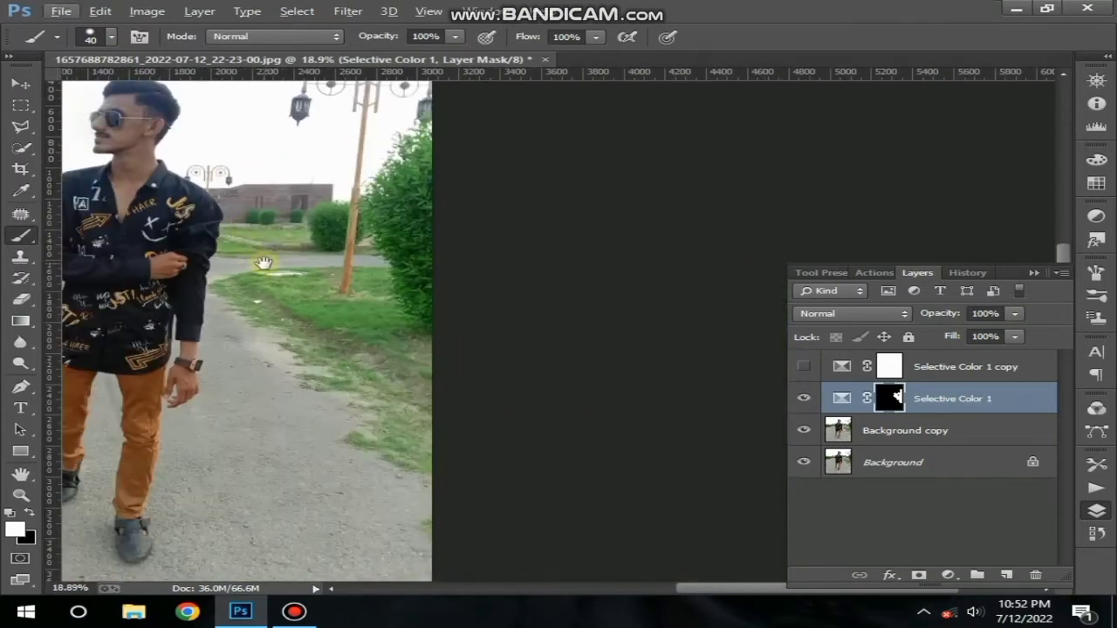
- Paint white on the Selective Color 1 mask over the hedge row and roadside grass around the motorcycle, using a size 175 brush
scroll(100, 257, "up", 1)
scroll(129, 261, "up", 1)
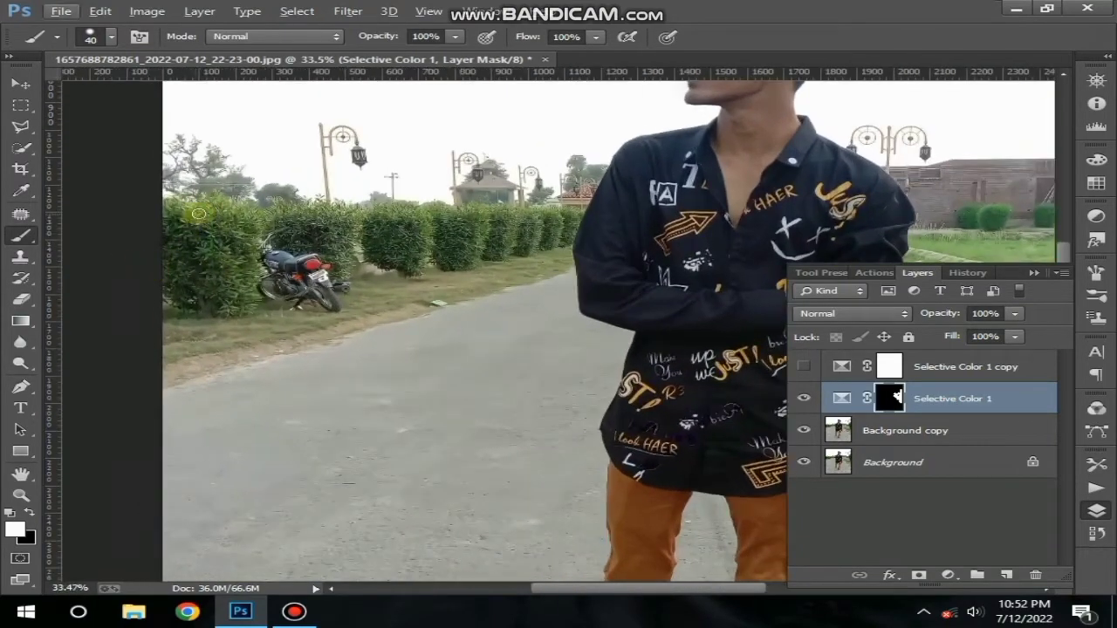
key("bracketright")
key("bracketright")
key("bracketright")
key("bracketright")
key("bracketright")
key("bracketright")
key("bracketright")
key("bracketright")
mouse_move(192, 233)
left_mouse_down()
mouse_move(229, 286)
mouse_move(245, 263)
mouse_move(211, 346)
mouse_move(187, 343)
mouse_move(299, 326)
mouse_move(180, 347)
mouse_move(250, 344)
mouse_move(445, 288)
mouse_move(439, 246)
mouse_move(319, 186)
mouse_move(468, 195)
mouse_move(629, 185)
mouse_move(505, 232)
mouse_move(428, 231)
mouse_move(500, 259)
mouse_move(651, 226)
mouse_move(548, 252)
mouse_move(478, 288)
mouse_move(647, 240)
left_mouse_up()
scroll(182, 346, "up", 2)
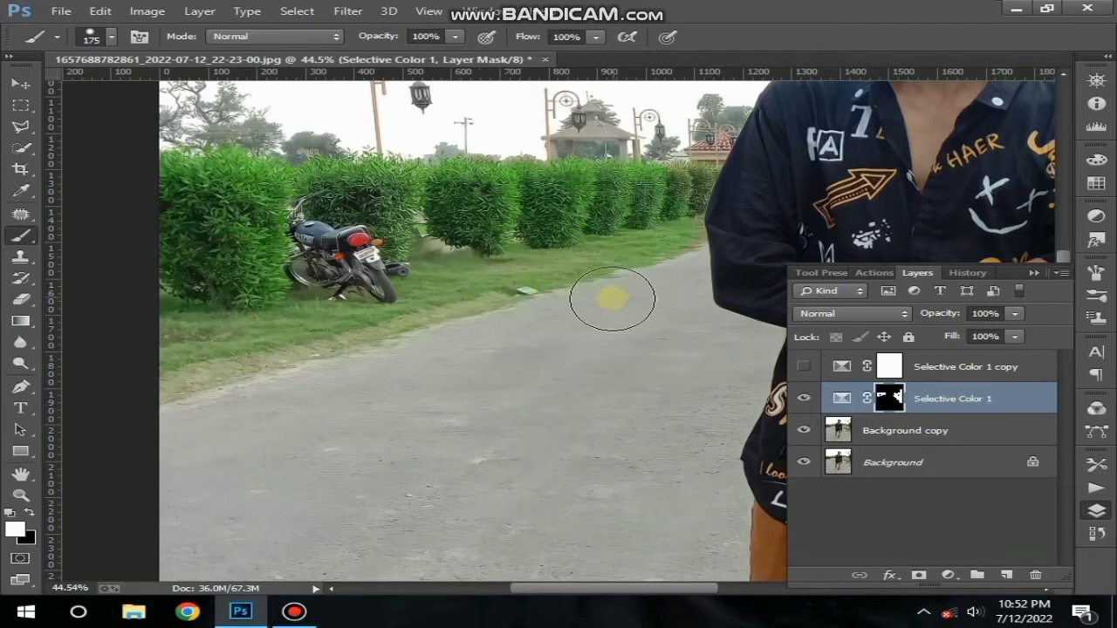
mouse_move(611, 311)
left_mouse_down()
mouse_move(581, 331)
mouse_move(257, 415)
left_mouse_up()
- Reveal the green adjustment on the far end of the hedge beside the man's sleeve with the brush reduced to 90
scroll(324, 260, "up", 5)
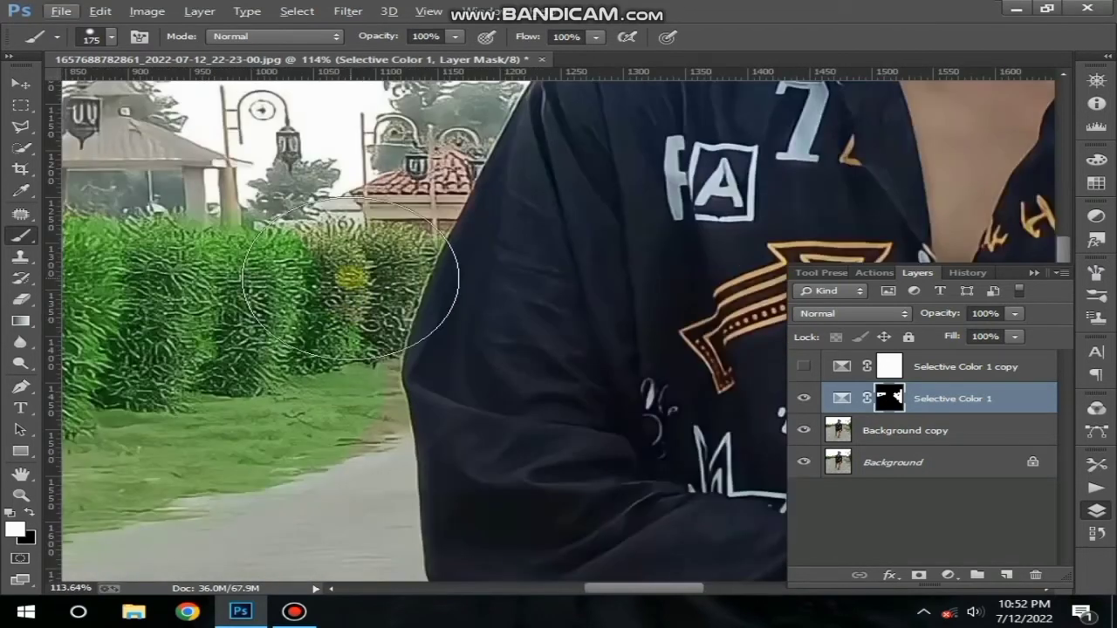
key("bracketleft")
key("bracketleft")
key("bracketleft")
key("bracketleft")
mouse_move(357, 276)
left_mouse_down()
mouse_move(384, 251)
mouse_move(363, 275)
mouse_move(345, 418)
mouse_move(300, 349)
left_mouse_up()
scroll(569, 299, "down", 4)
scroll(569, 295, "down", 4)
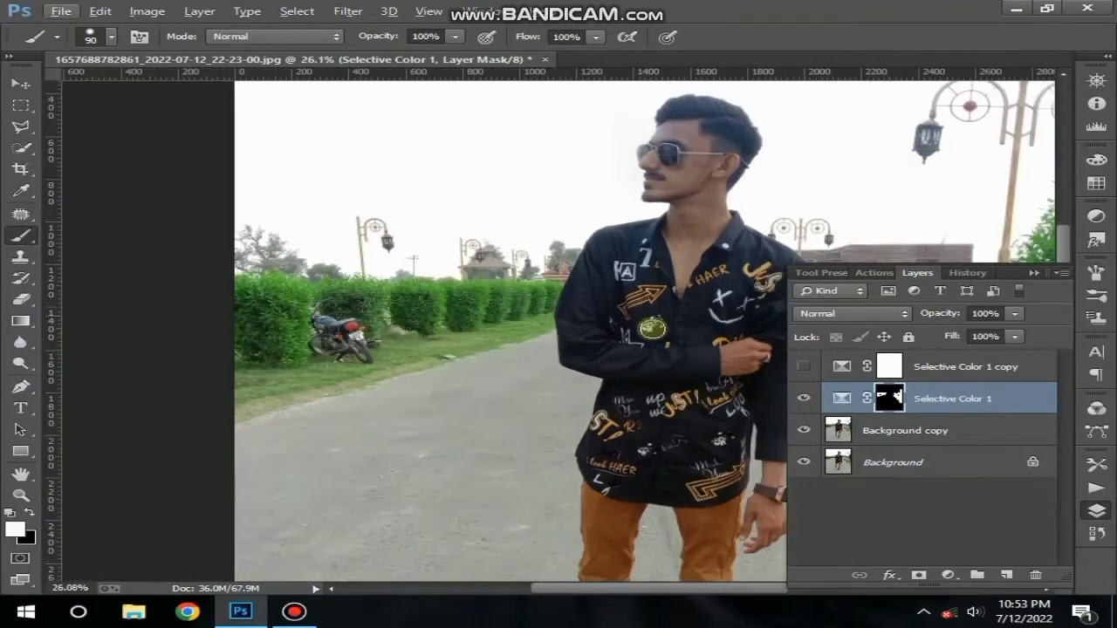
scroll(746, 341, "down", 2)
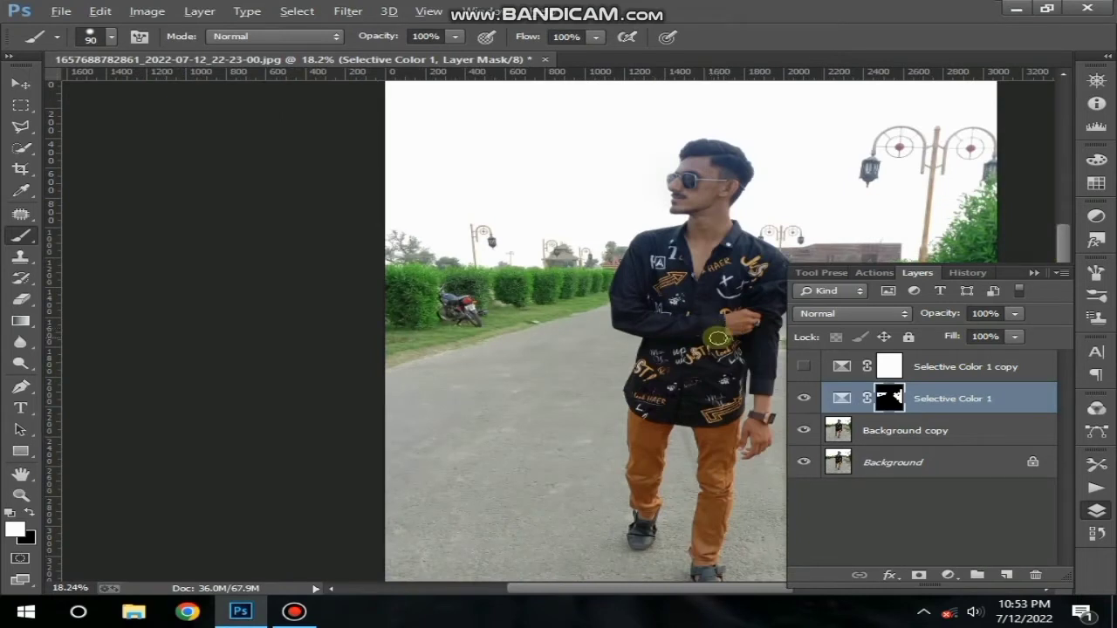
scroll(721, 342, "down", 1)
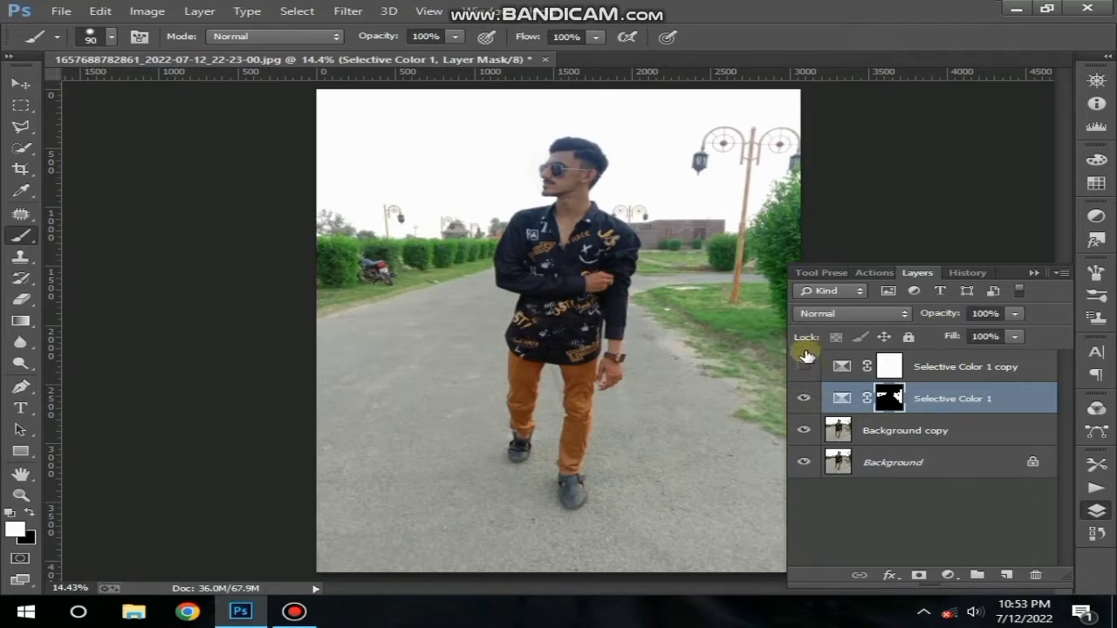
- Turn on the Selective Color 1 copy layer and invert its mask to black
left_click(929, 371)
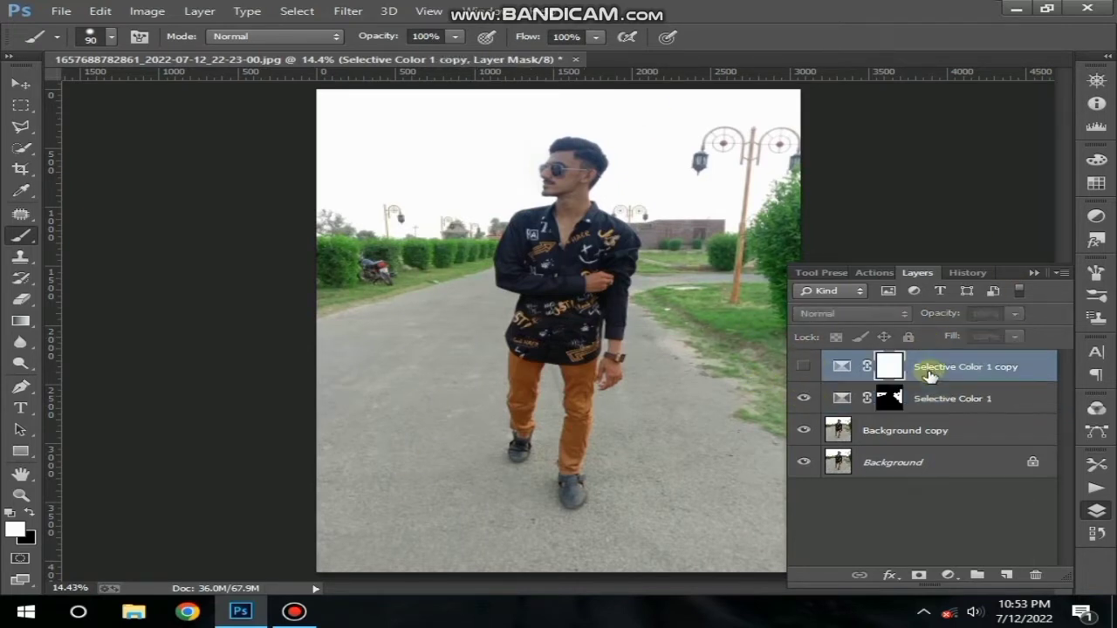
left_click(805, 368)
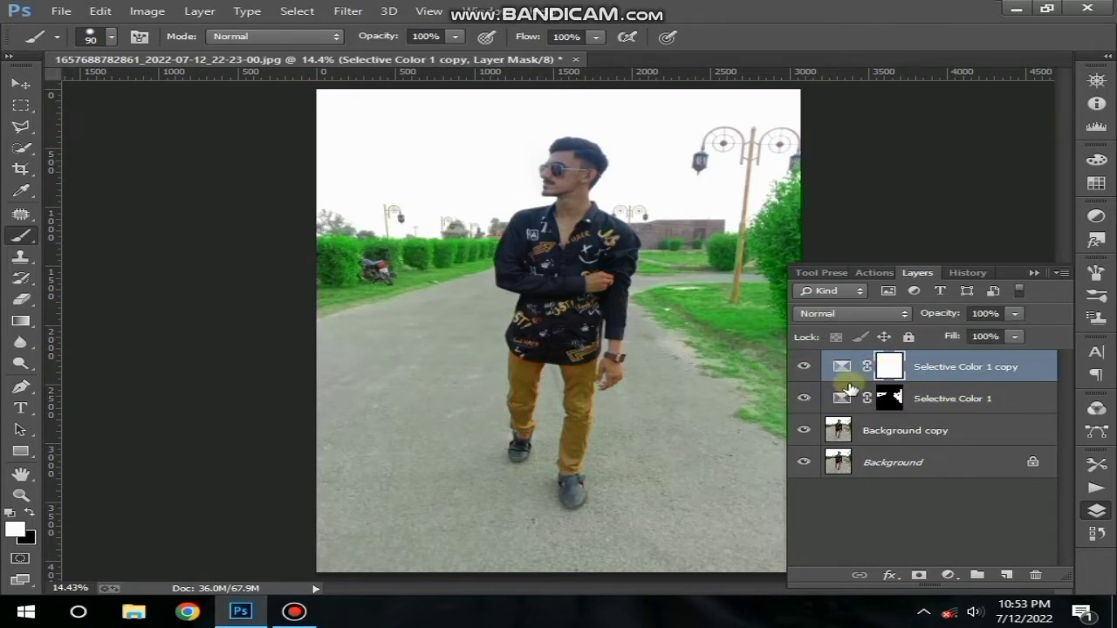
key("ctrl+i")
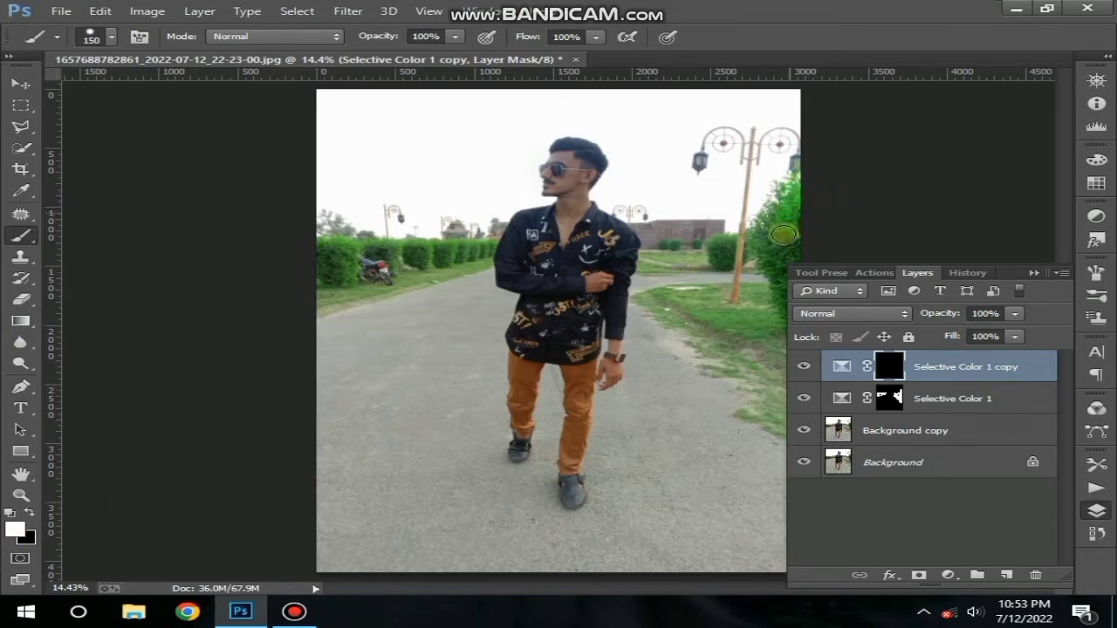
- Paint white on the Selective Color 1 copy mask over the hedge, round bush and grass around the lamp post, using a size 150 brush
mouse_move(775, 210)
left_mouse_down()
mouse_move(763, 242)
mouse_move(762, 228)
mouse_move(799, 292)
mouse_move(800, 276)
mouse_move(795, 231)
mouse_move(782, 322)
mouse_move(789, 270)
mouse_move(775, 256)
mouse_move(788, 333)
mouse_move(783, 302)
mouse_move(751, 295)
mouse_move(782, 373)
mouse_move(785, 321)
mouse_move(772, 402)
mouse_move(781, 427)
mouse_move(787, 339)
mouse_move(684, 298)
mouse_move(648, 298)
left_mouse_up()
mouse_move(687, 342)
left_mouse_down()
mouse_move(675, 310)
mouse_move(771, 352)
mouse_move(768, 367)
mouse_move(753, 350)
mouse_move(714, 351)
mouse_move(769, 398)
mouse_move(756, 416)
mouse_move(779, 364)
left_mouse_up()
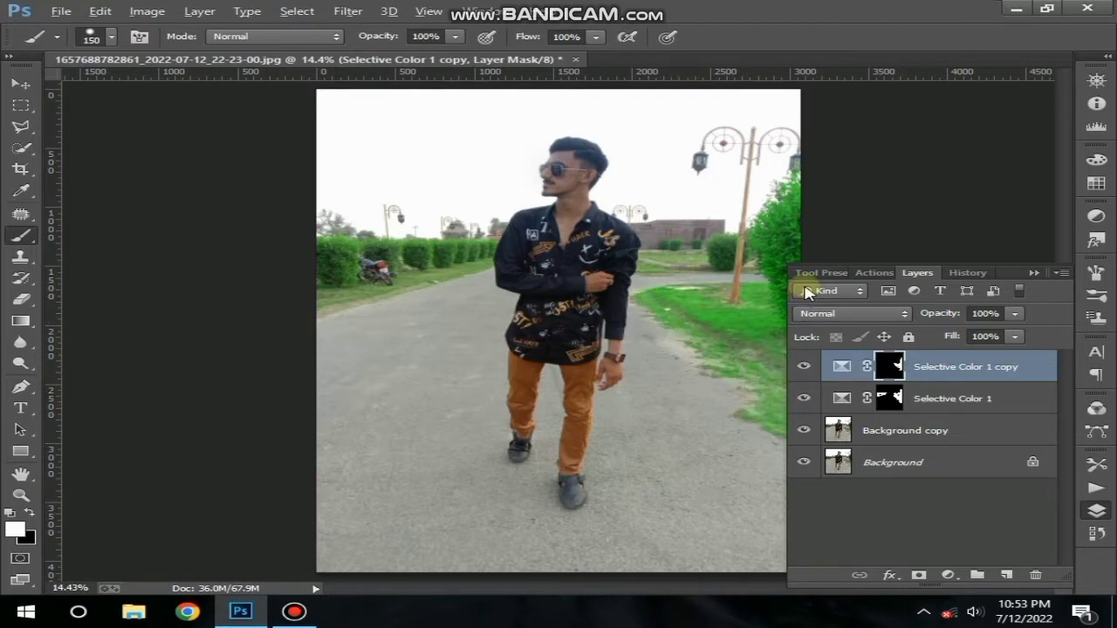
scroll(806, 294, "up", 2)
left_click_drag(893, 195, 555, 269)
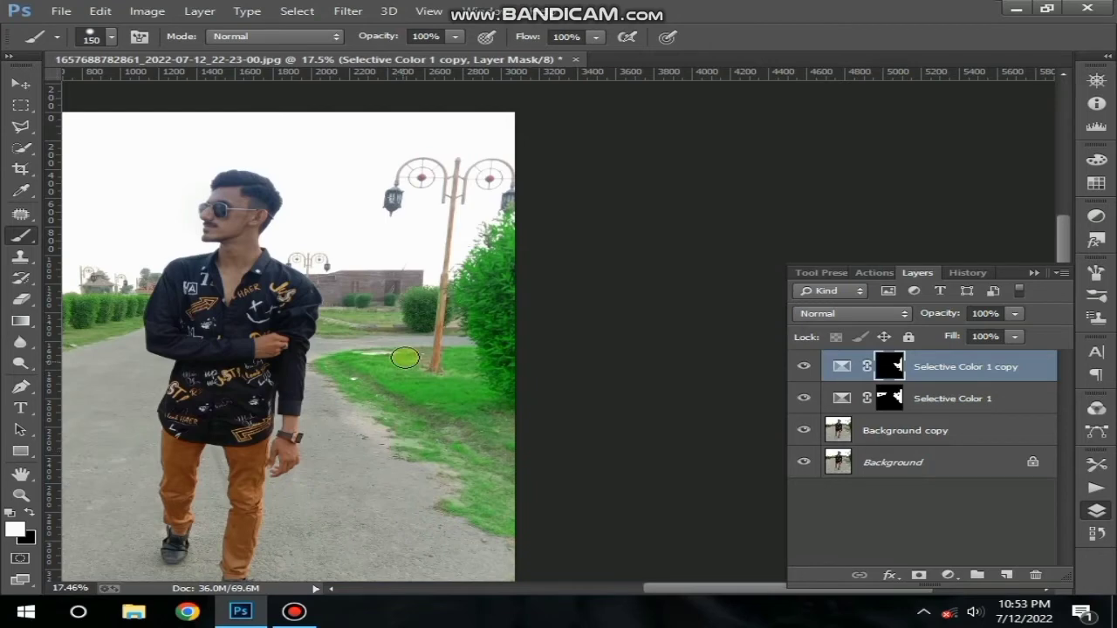
scroll(413, 354, "up", 5)
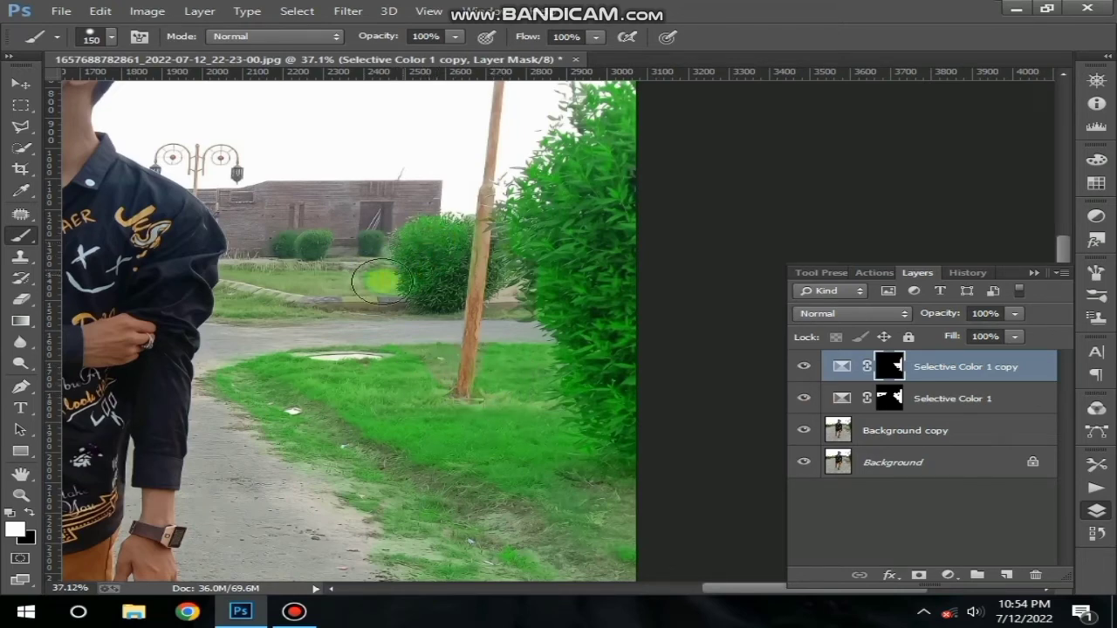
scroll(308, 291, "up", 3)
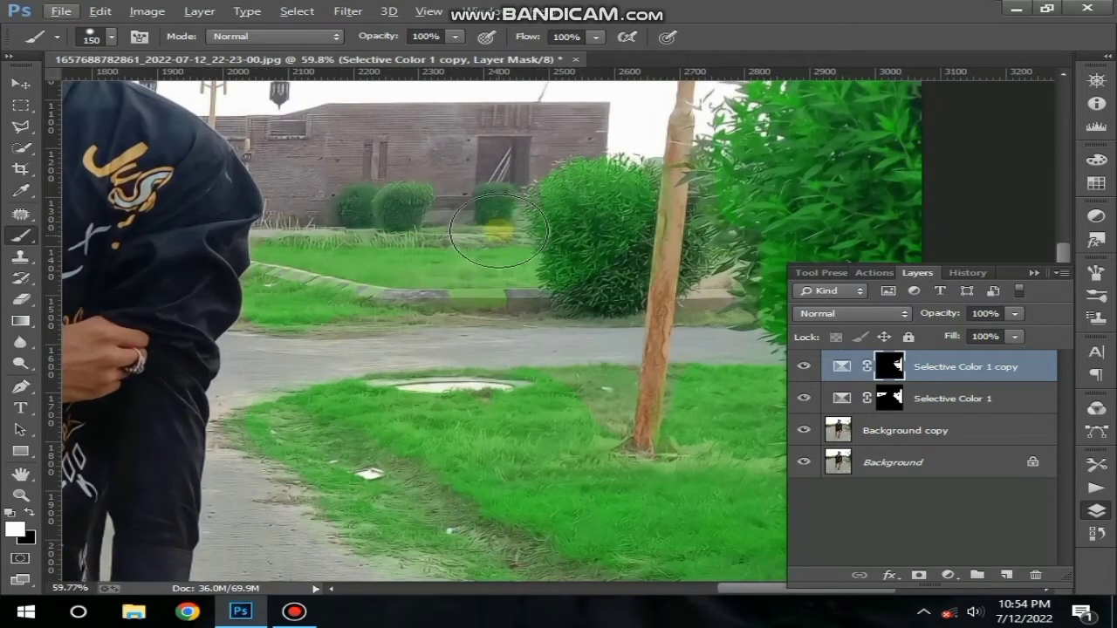
- Paint white on the Selective Color 1 copy mask over the hedge row and grass beside the motorcycle, using a size 90 brush
key("bracketleft")
key("bracketleft")
key("bracketleft")
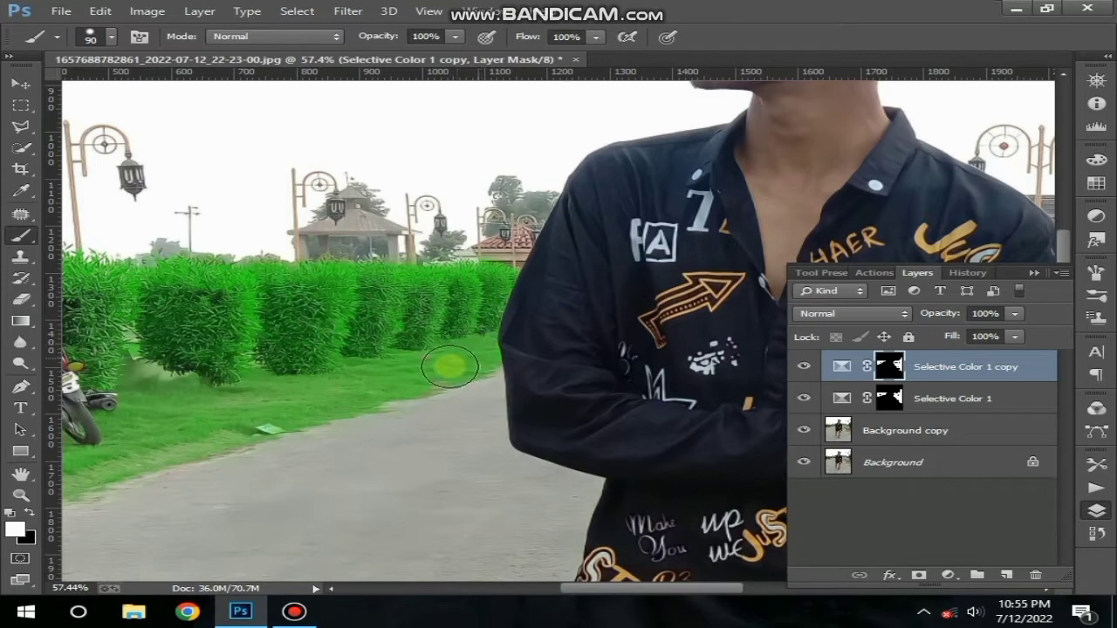
scroll(262, 390, "down", 5)
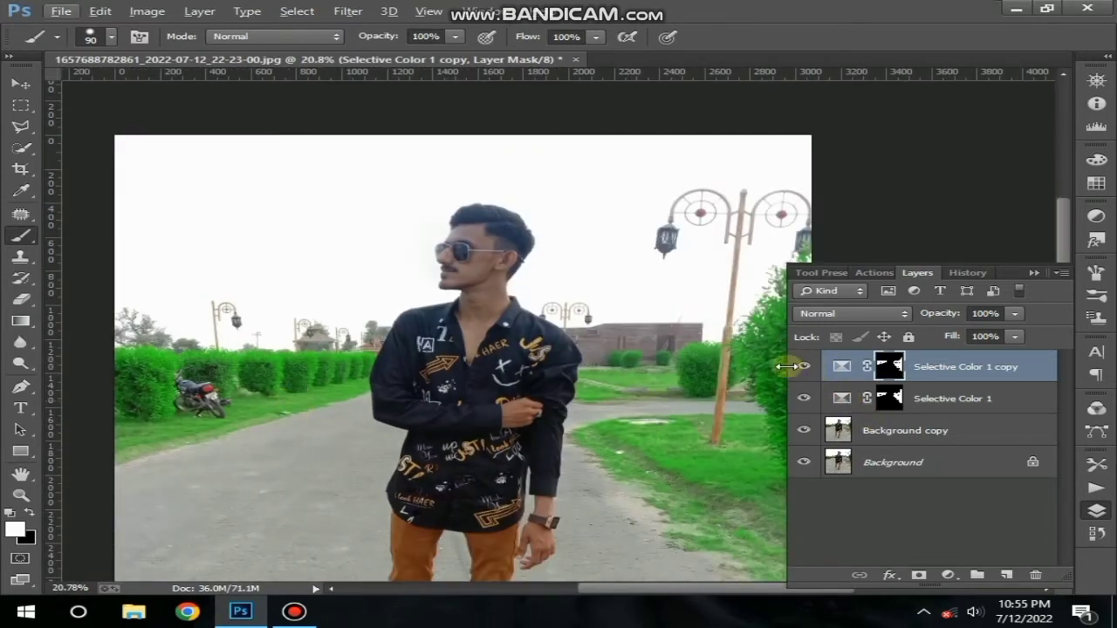
- Toggle the visibility of the two Selective Color layers to compare the greens before and after
left_click(802, 367)
left_click(800, 400)
left_click(801, 400)
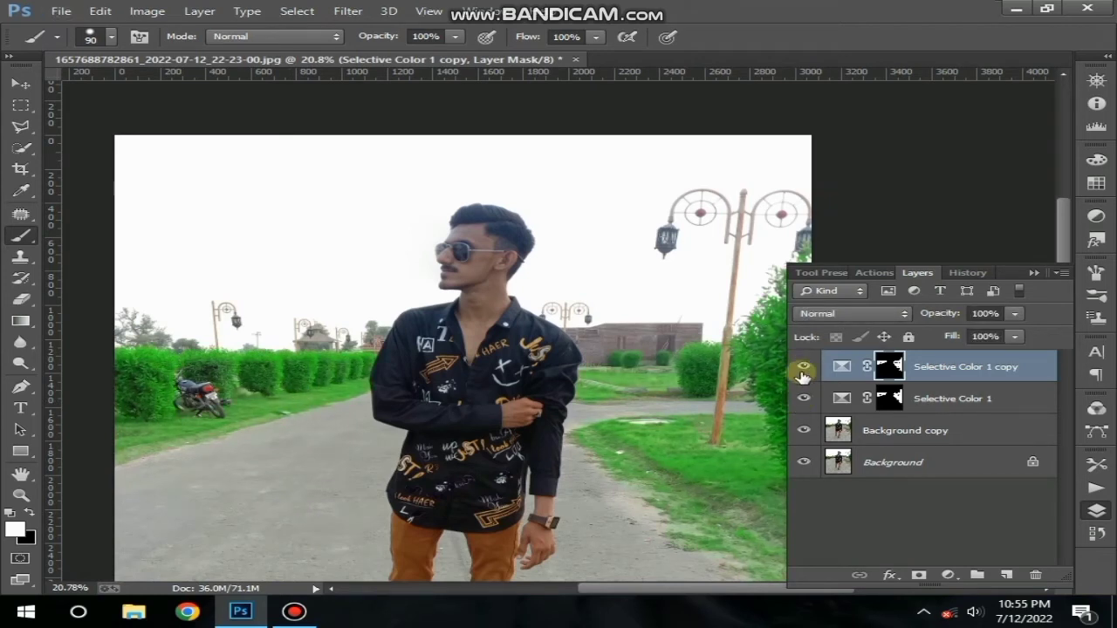
left_click(803, 367)
left_click(803, 367)
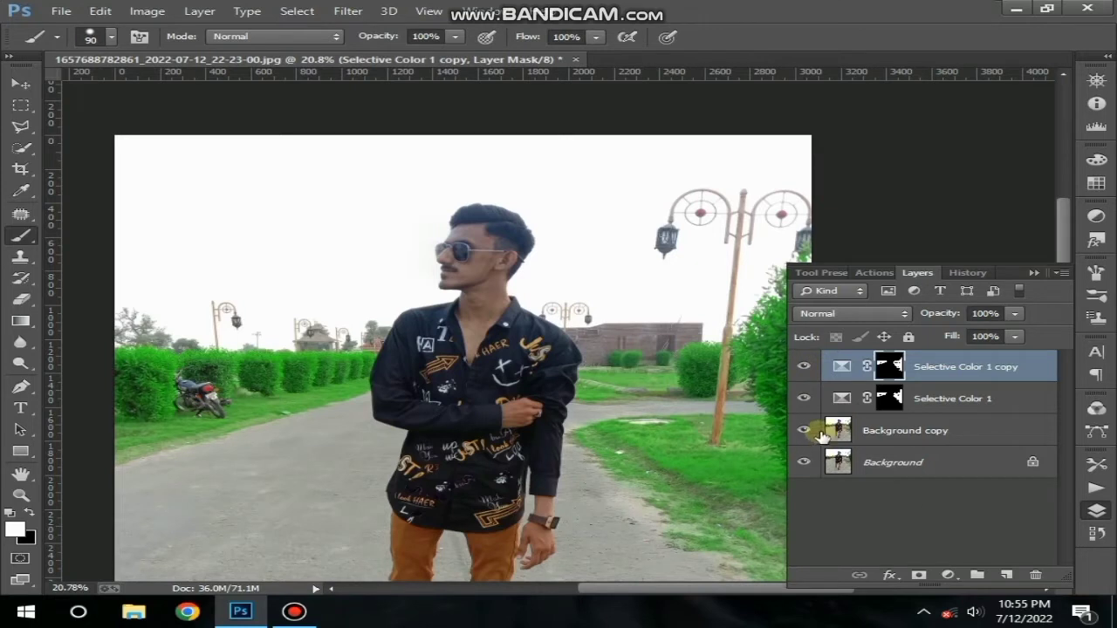
left_click(921, 404)
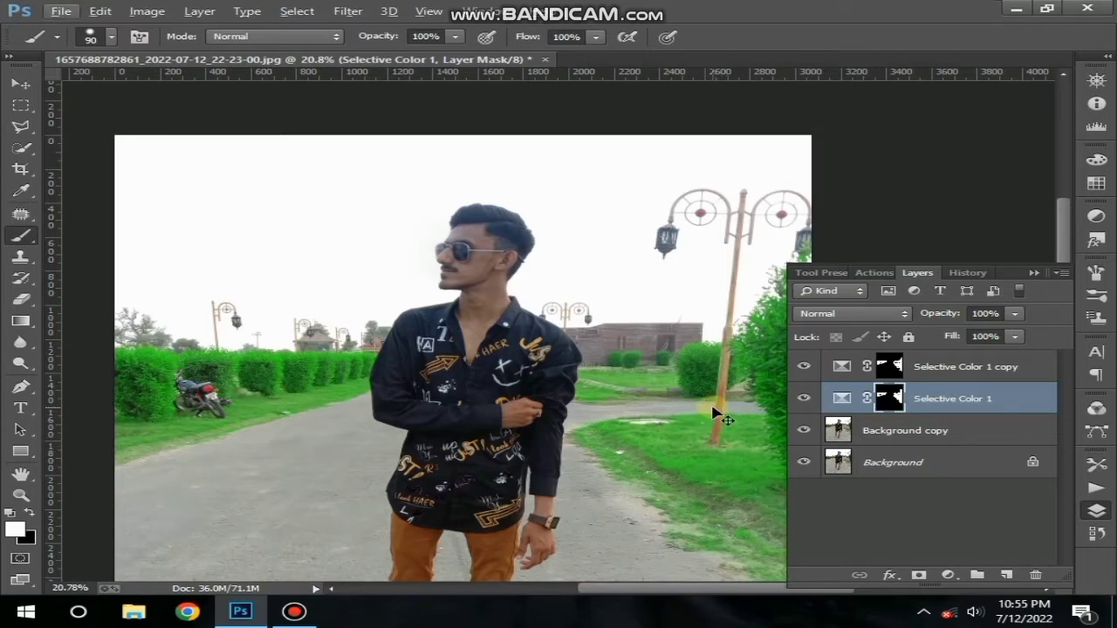
scroll(714, 412, "down", 2)
- Add a new layer above Selective Color 1 copy and fill it with white using the Paint Bucket tool
left_click(892, 370)
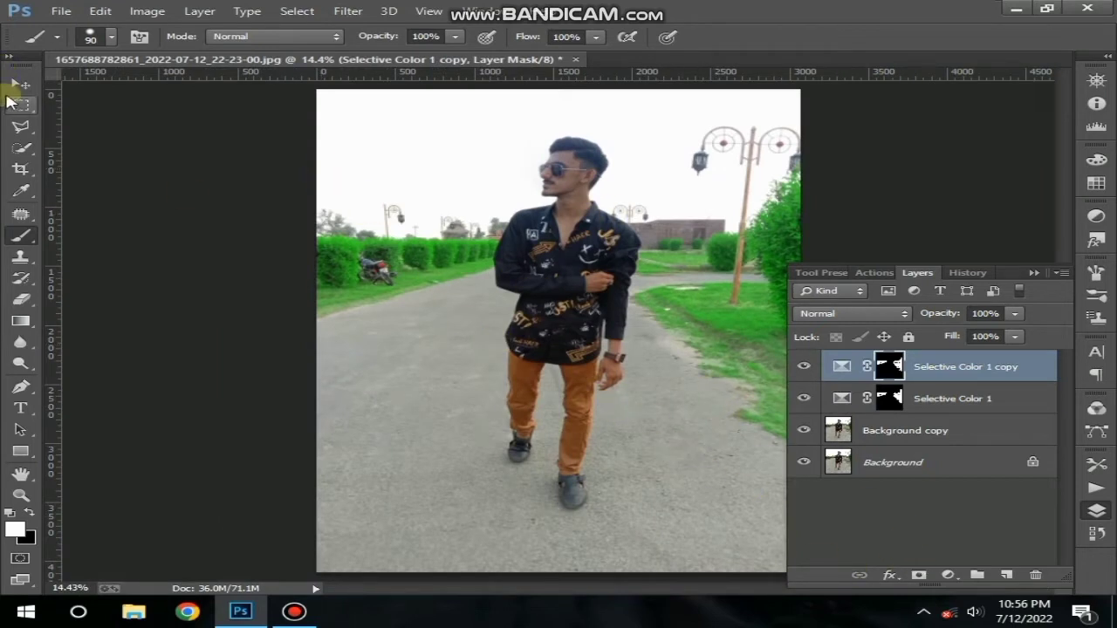
left_click(20, 83)
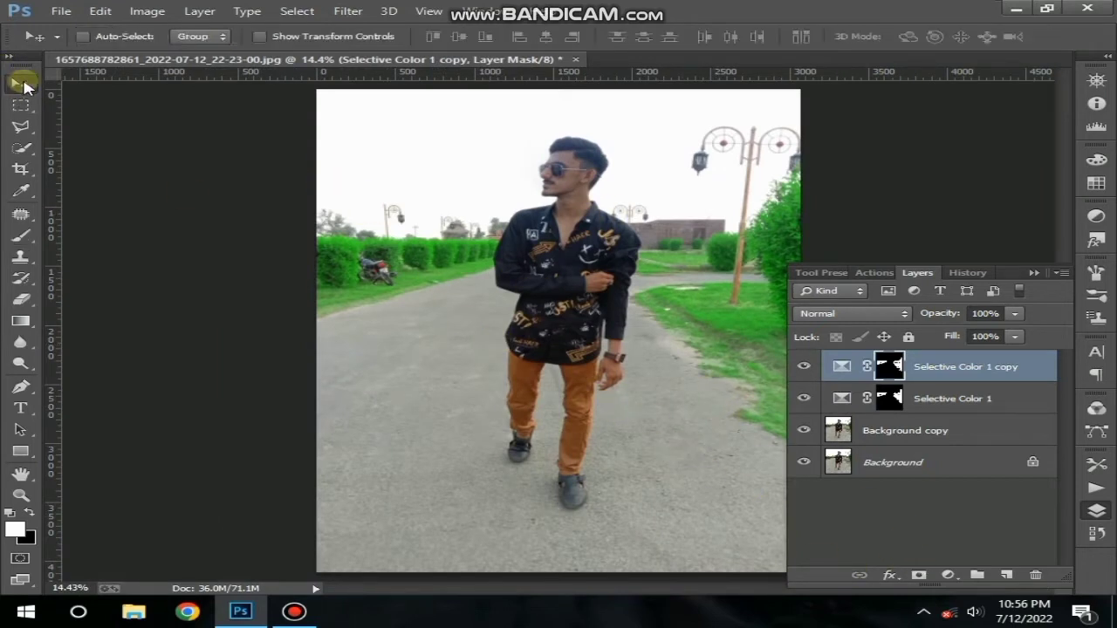
left_click(1006, 574)
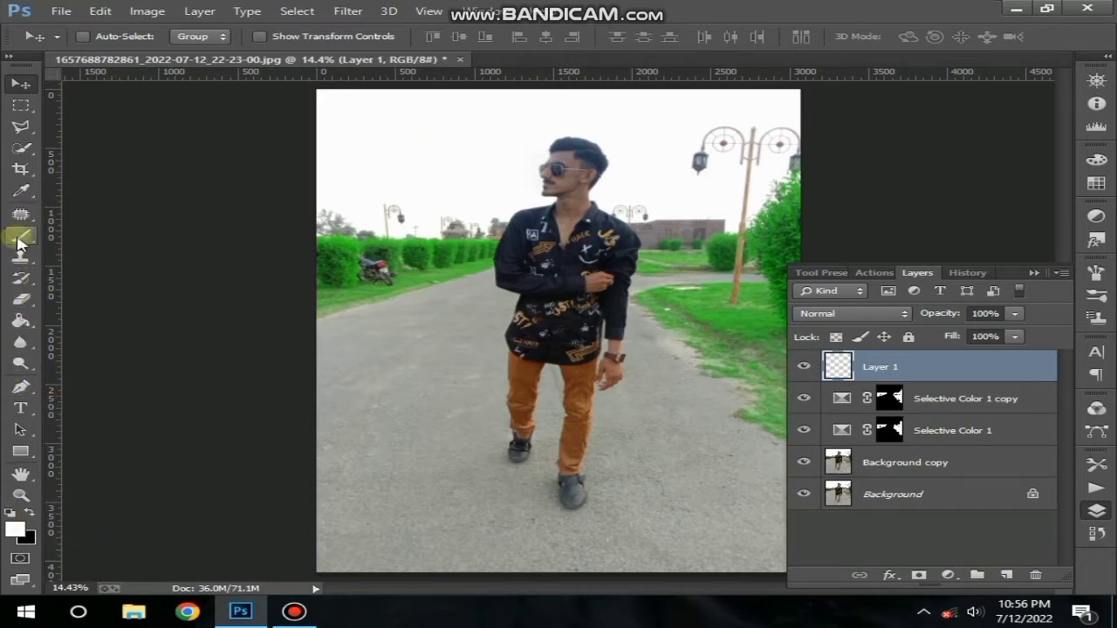
left_click(18, 319)
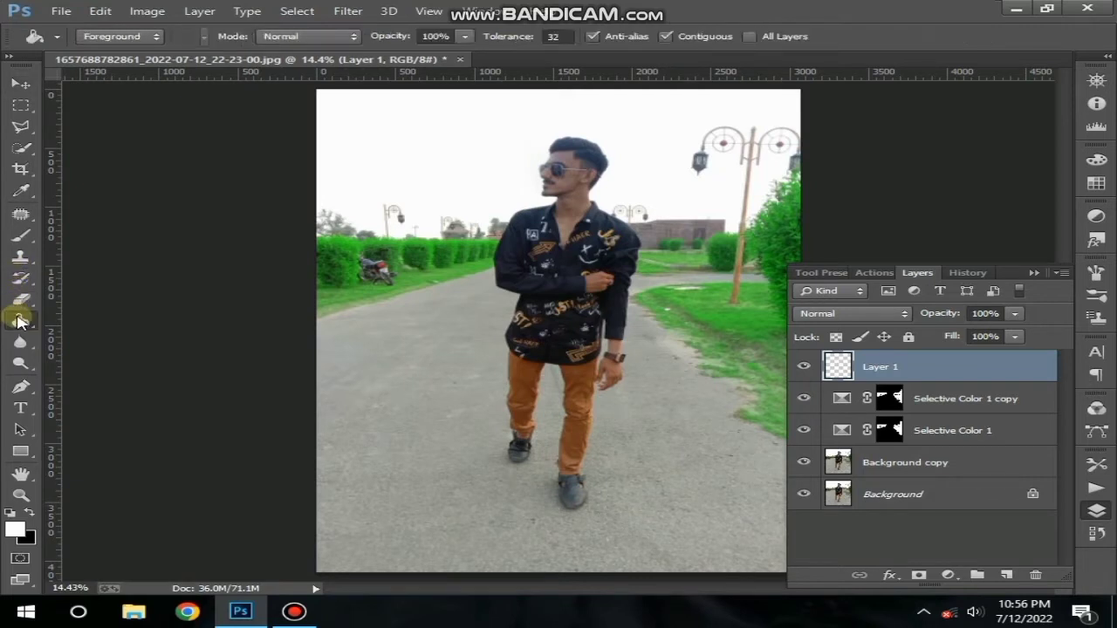
left_click(442, 251)
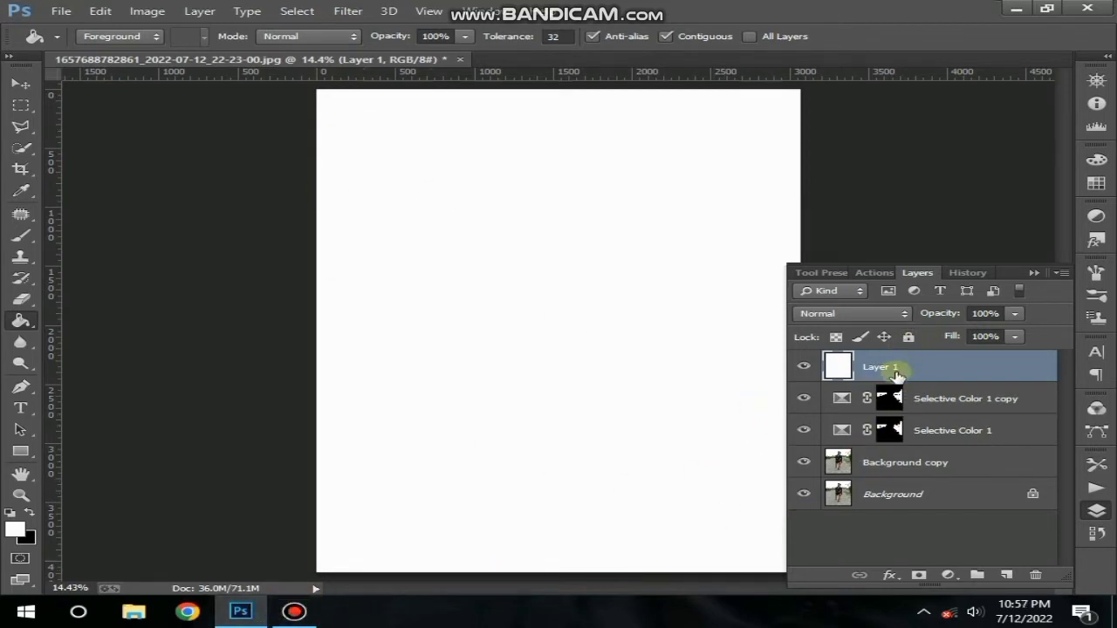
- Set the white layer's blend mode to Color after comparing it with Saturation
left_click(885, 313)
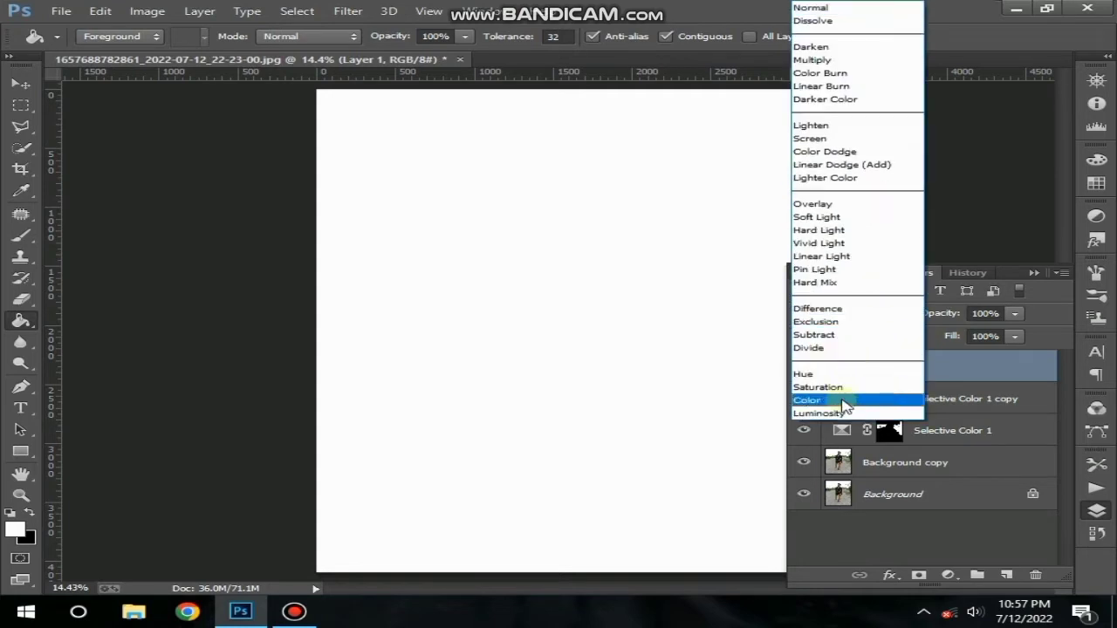
left_click(845, 401)
left_click(876, 317)
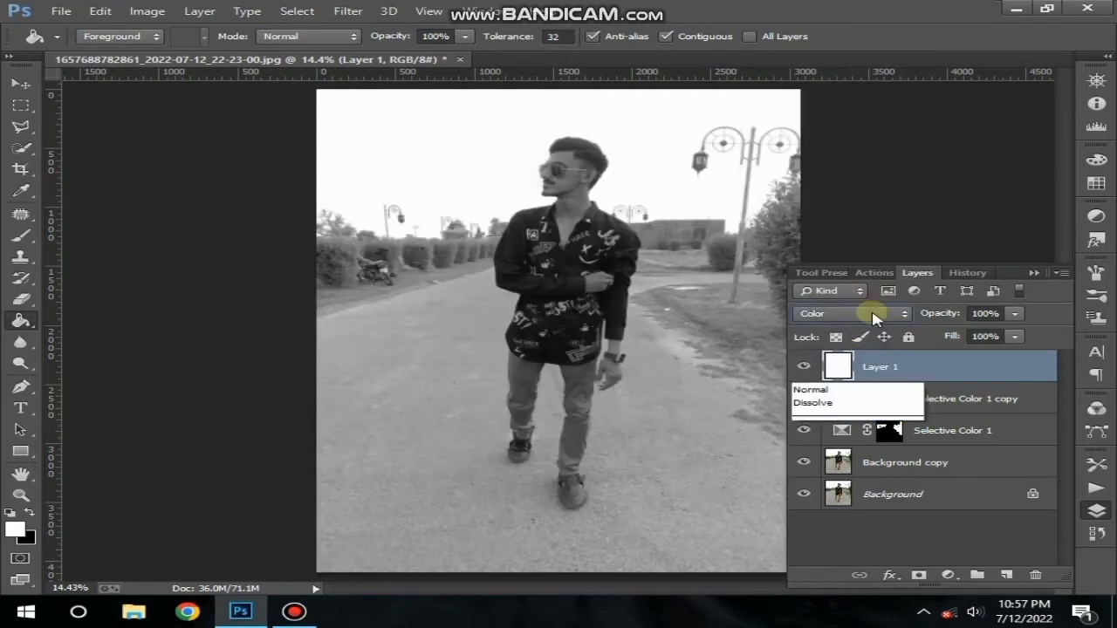
left_click(847, 386)
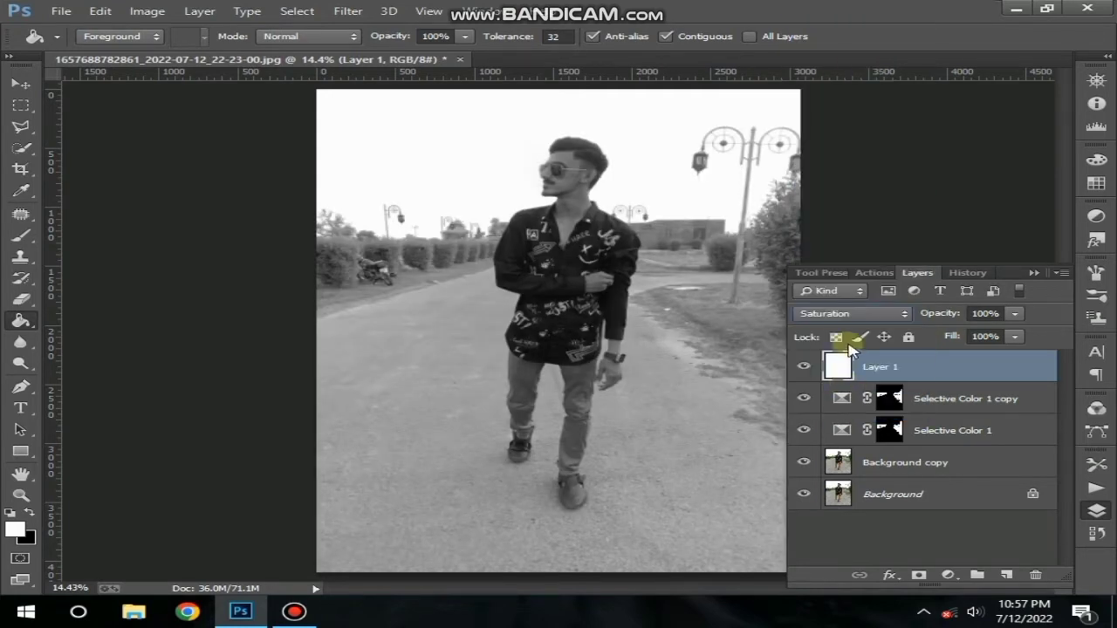
left_click(851, 316)
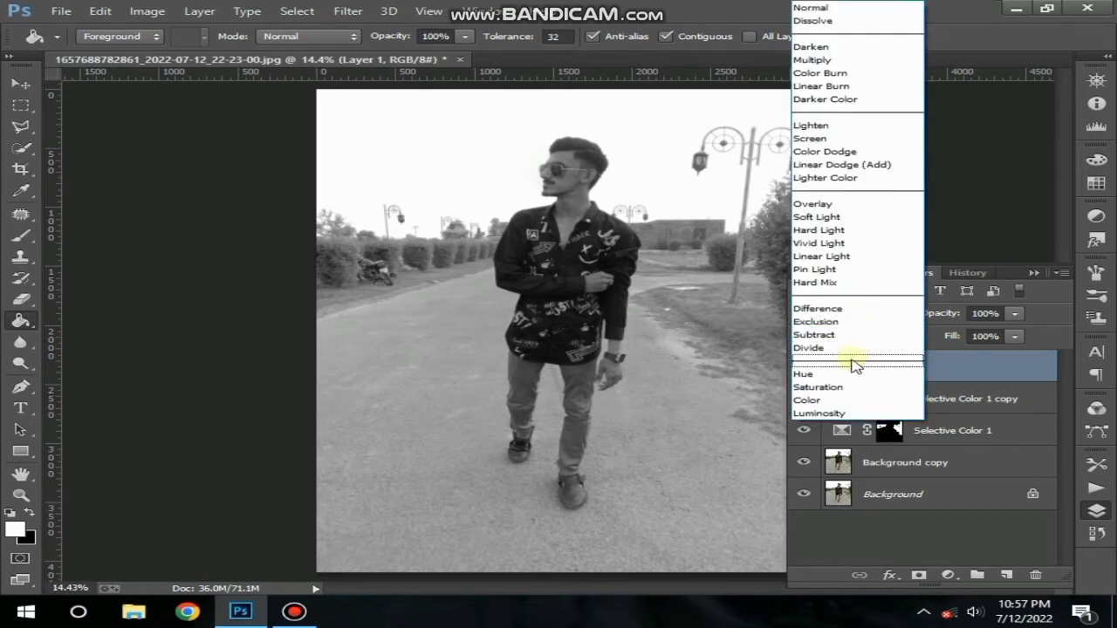
left_click(845, 400)
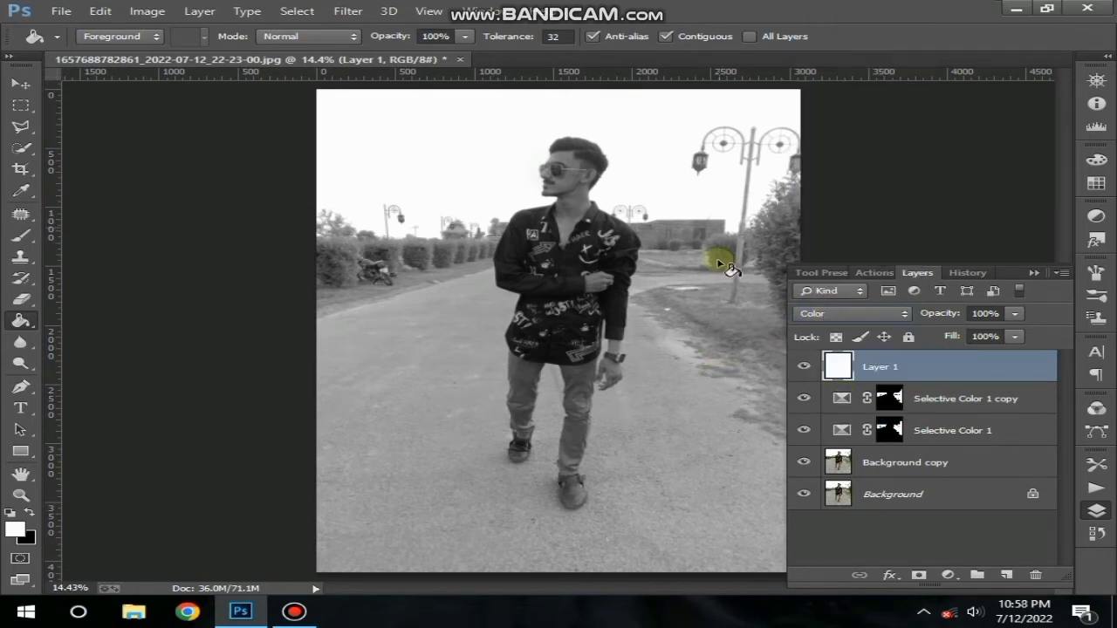
- Add a layer mask to Layer 1, invert it to black and keep the mask selected
left_click(918, 577)
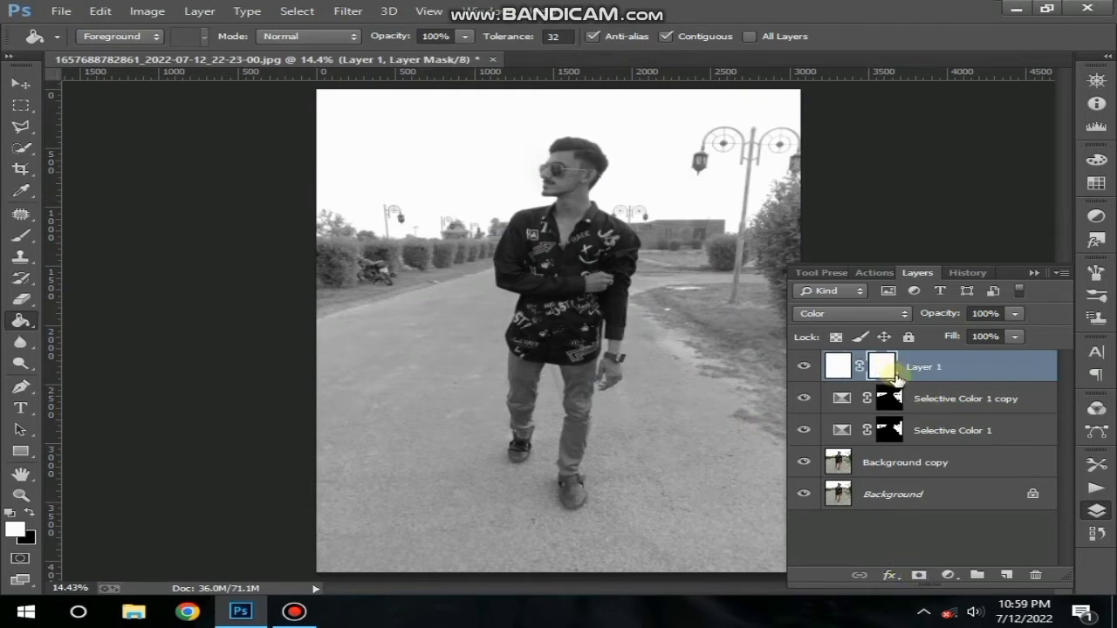
key("ctrl+i")
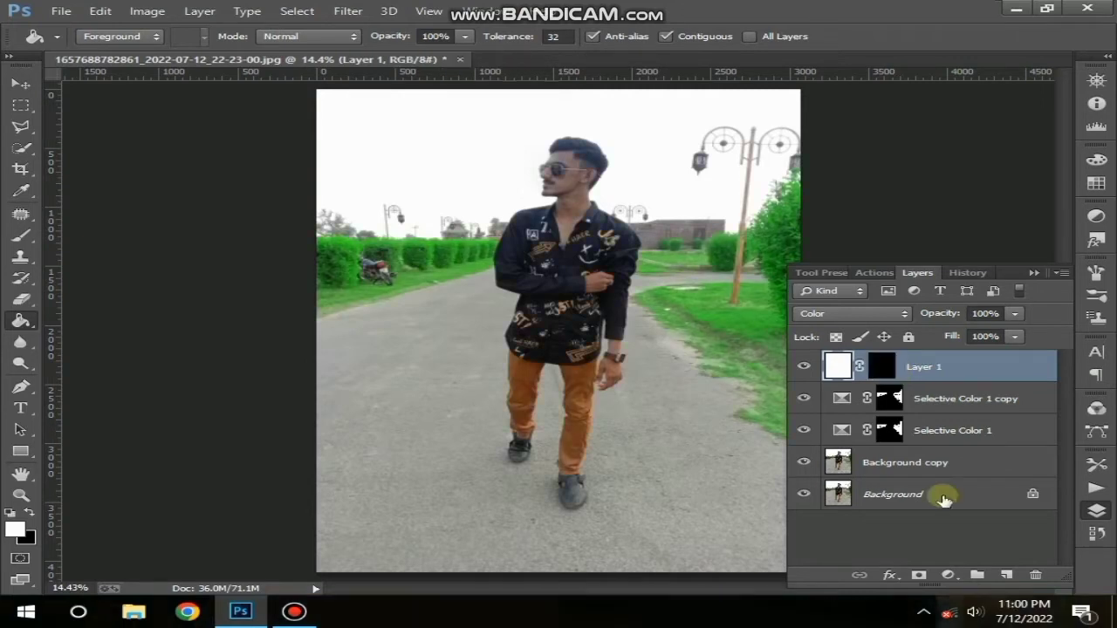
left_click(883, 366)
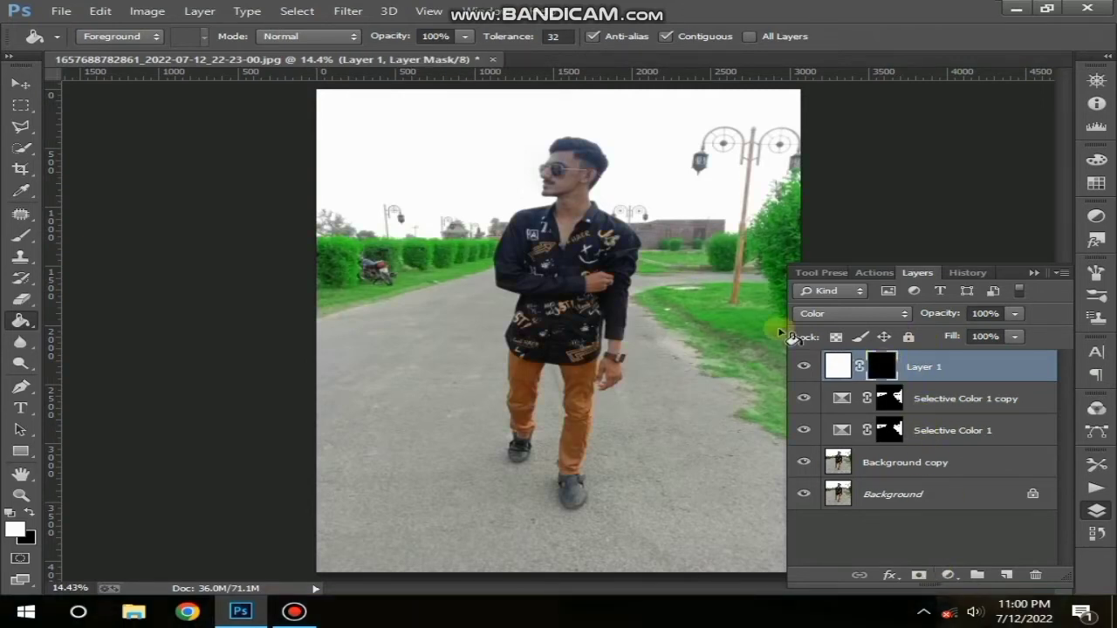
- Add a Color Balance adjustment layer and set its midtones to Cyan/Red -11 and Magenta/Green -8
left_click(948, 575)
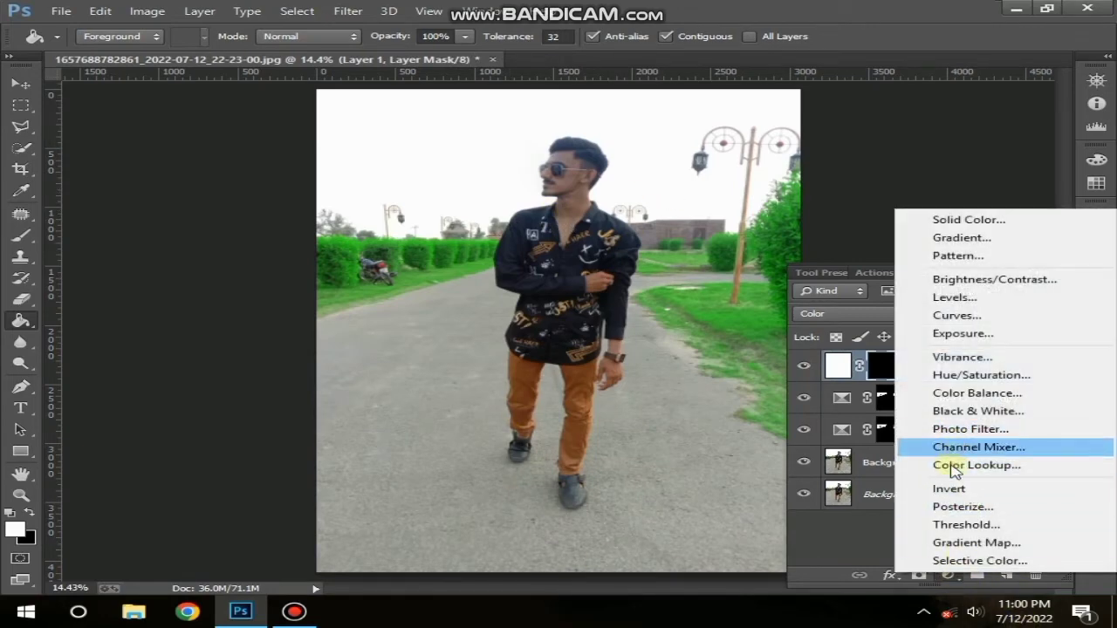
left_click(953, 392)
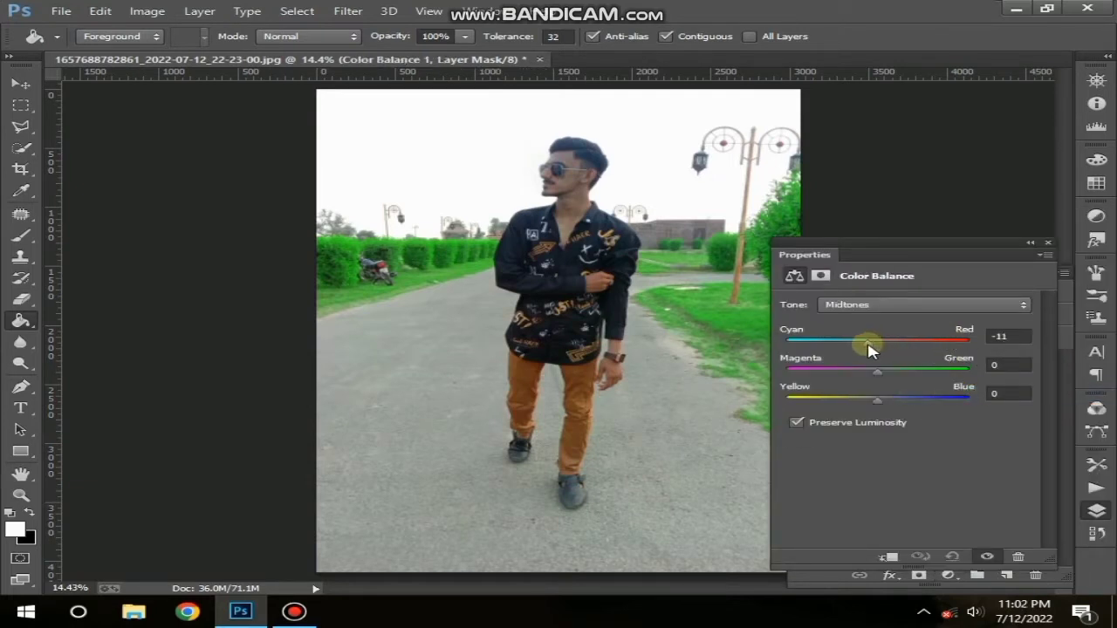
left_click_drag(845, 345, 861, 348)
left_click(1002, 365)
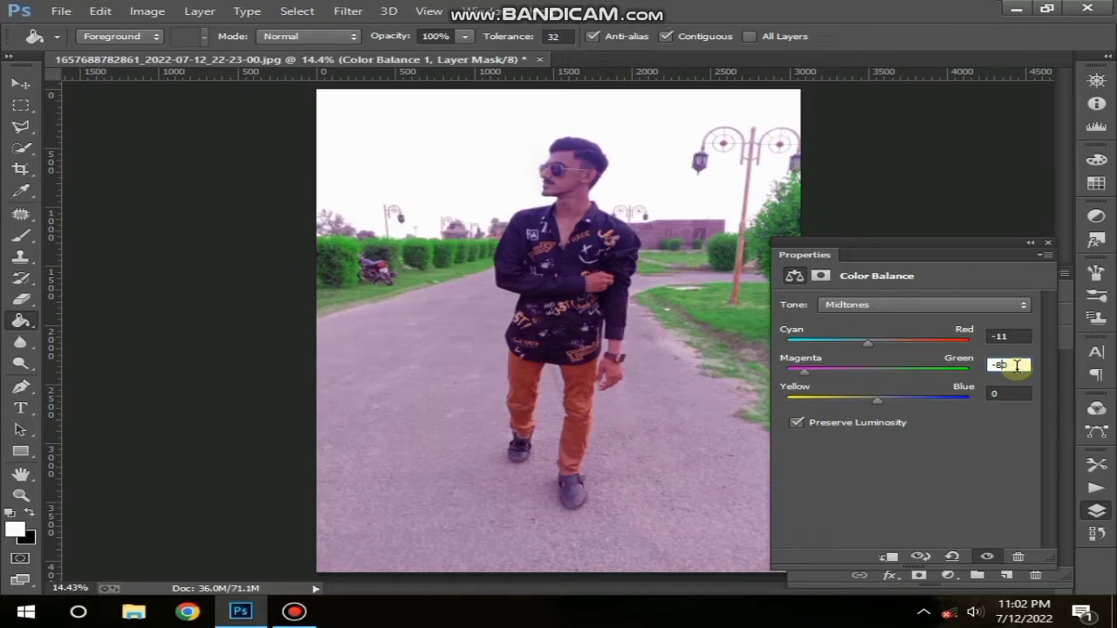
key("BackSpace")
left_click(995, 393)
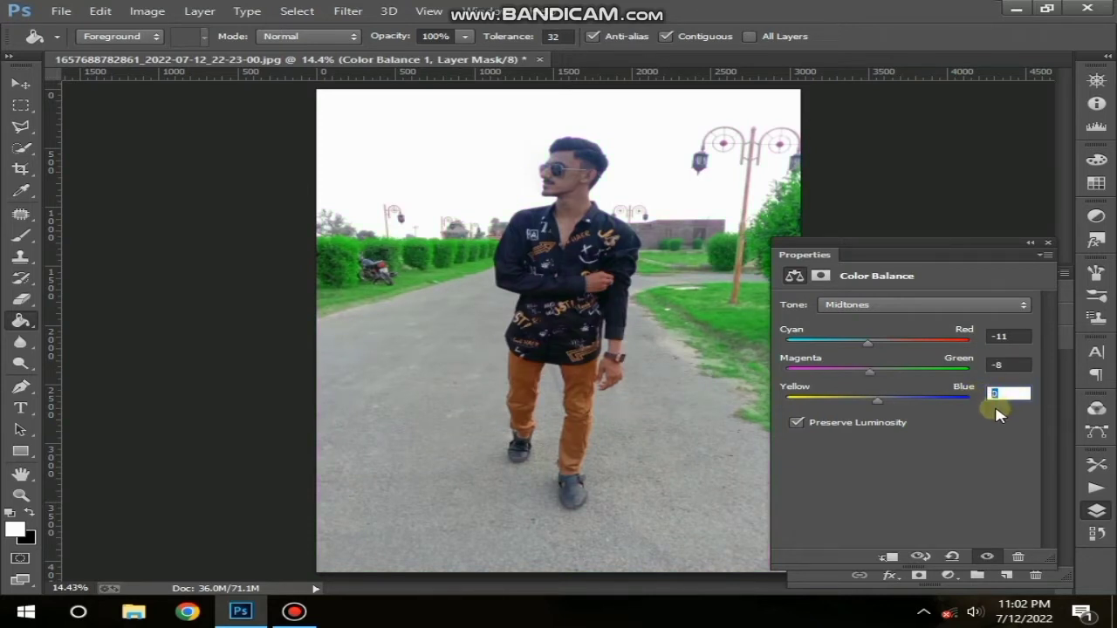
- Set the Color Balance highlights to Cyan/Red +5, Magenta/Green 5 and Yellow/Blue 23, and close the adjustment settings
left_click(979, 304)
left_click(860, 349)
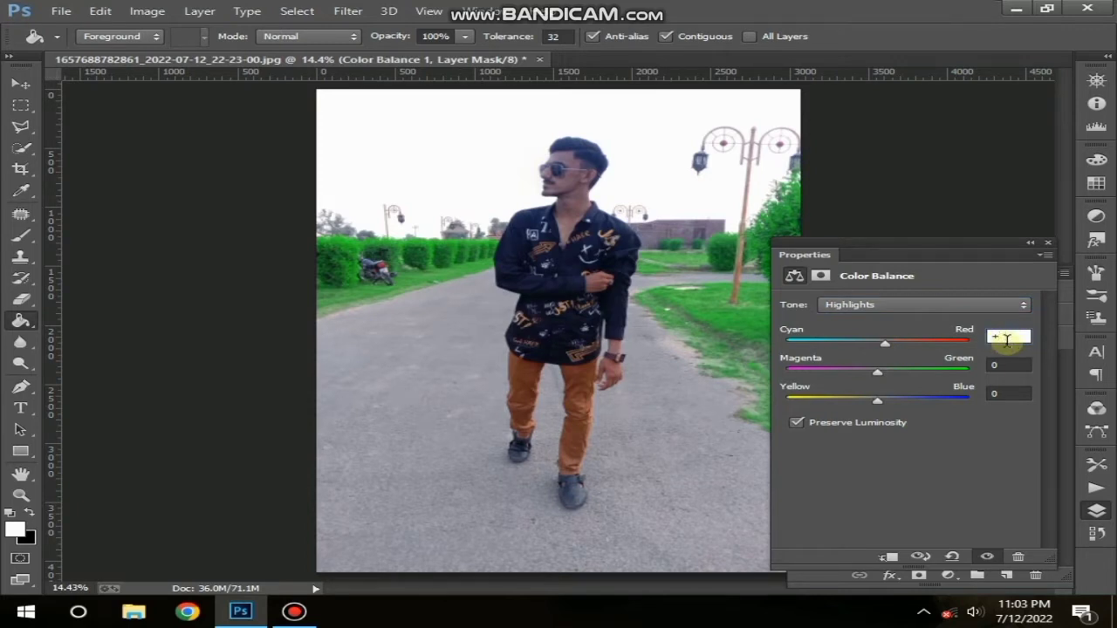
left_click(1010, 363)
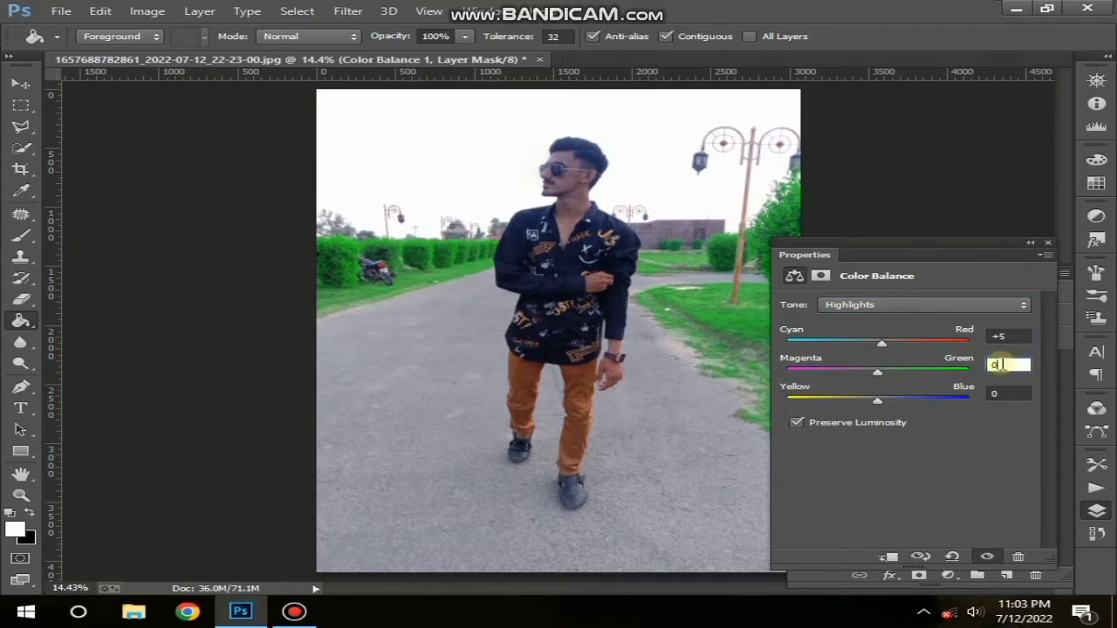
type("5")
key("Tab")
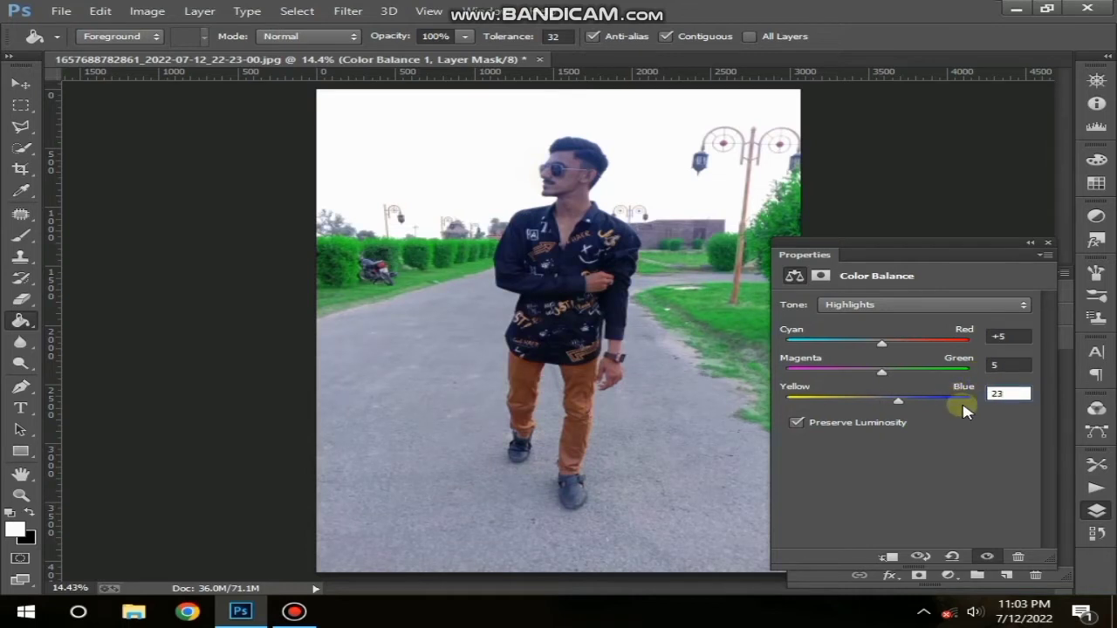
left_click(1048, 245)
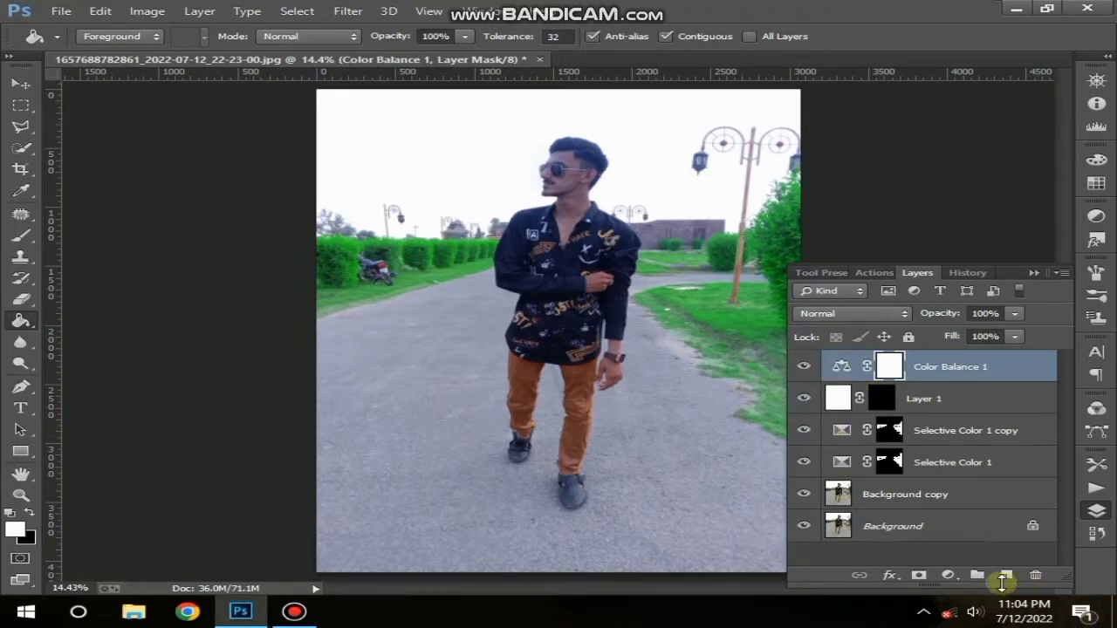
- Duplicate the Color Balance 1 layer and hide the copy
left_click_drag(989, 368, 1007, 576)
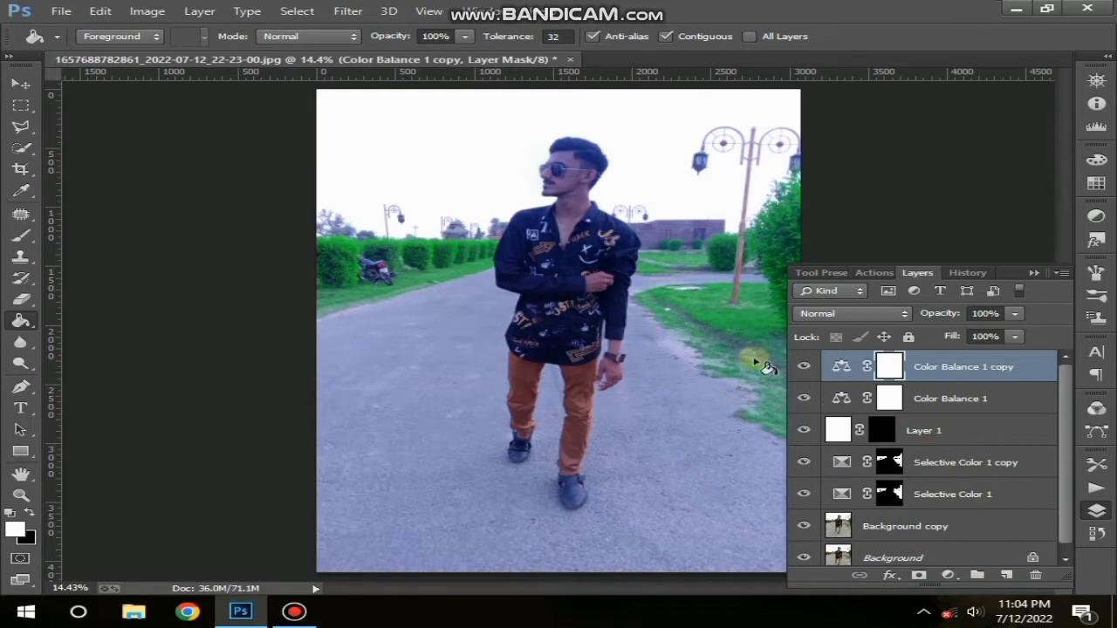
left_click(802, 368)
- Invert the Color Balance 1 mask to black and paint the main road area white with a 200 px brush
left_click(890, 401)
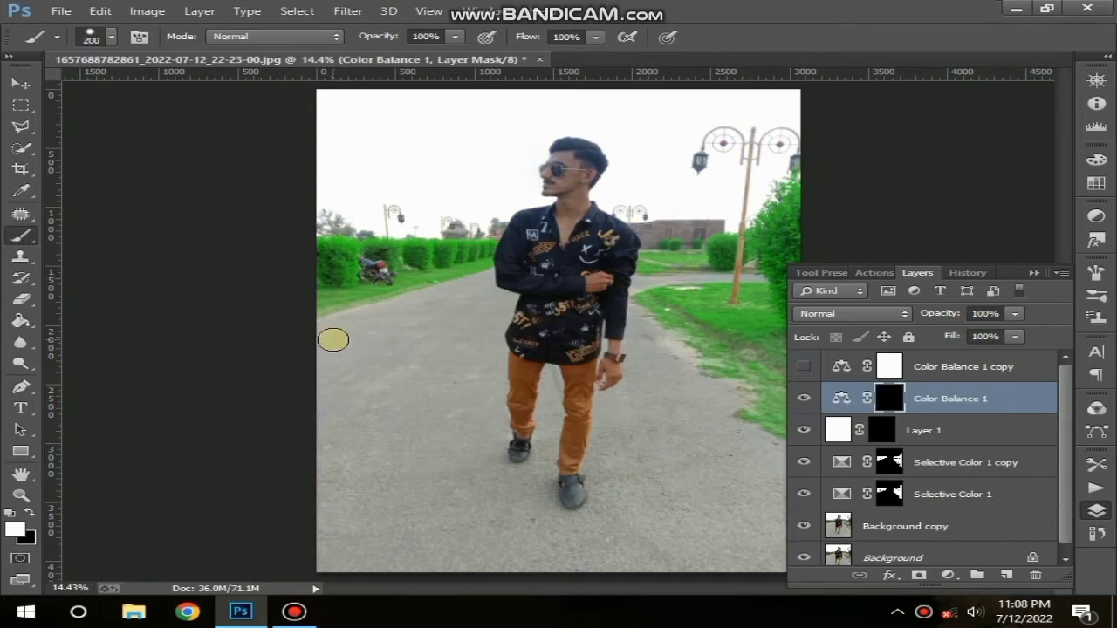
mouse_move(333, 339)
left_mouse_down()
mouse_move(484, 312)
mouse_move(374, 414)
mouse_move(355, 454)
mouse_move(322, 381)
mouse_move(384, 334)
mouse_move(340, 398)
mouse_move(365, 391)
mouse_move(369, 363)
mouse_move(384, 371)
mouse_move(366, 402)
mouse_move(325, 415)
mouse_move(318, 405)
mouse_move(336, 447)
mouse_move(510, 338)
mouse_move(446, 347)
mouse_move(387, 481)
left_mouse_up()
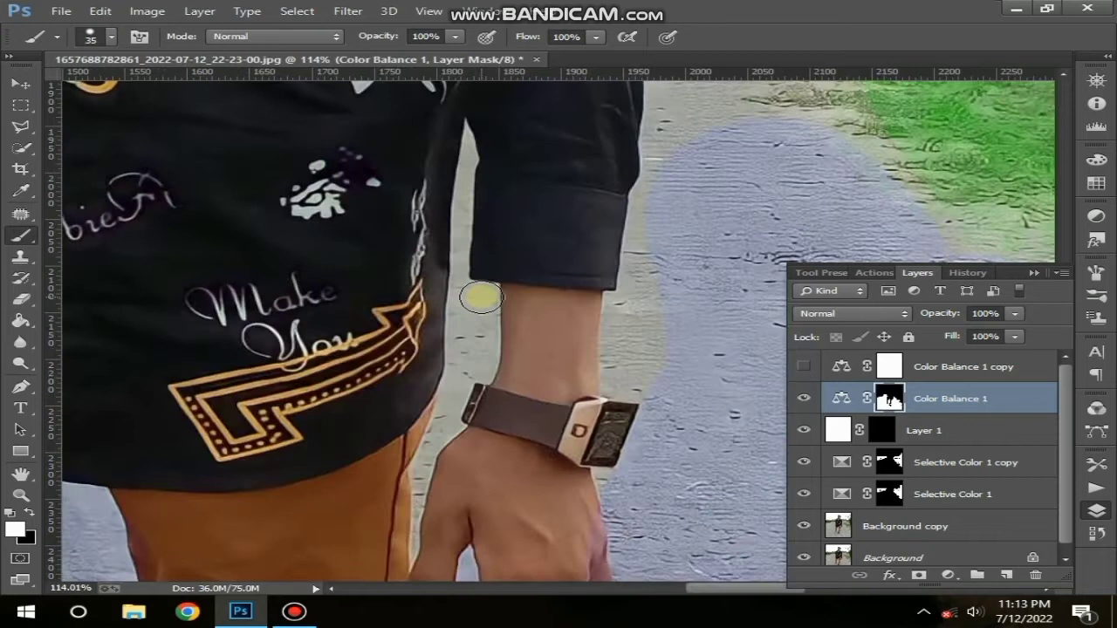
- Paint the Color Balance 1 mask white in the narrow road gap between the man's shirt, trousers and forearm, using progressively smaller brushes
mouse_move(482, 298)
left_mouse_down()
mouse_move(471, 346)
mouse_move(484, 335)
mouse_move(439, 437)
left_mouse_up()
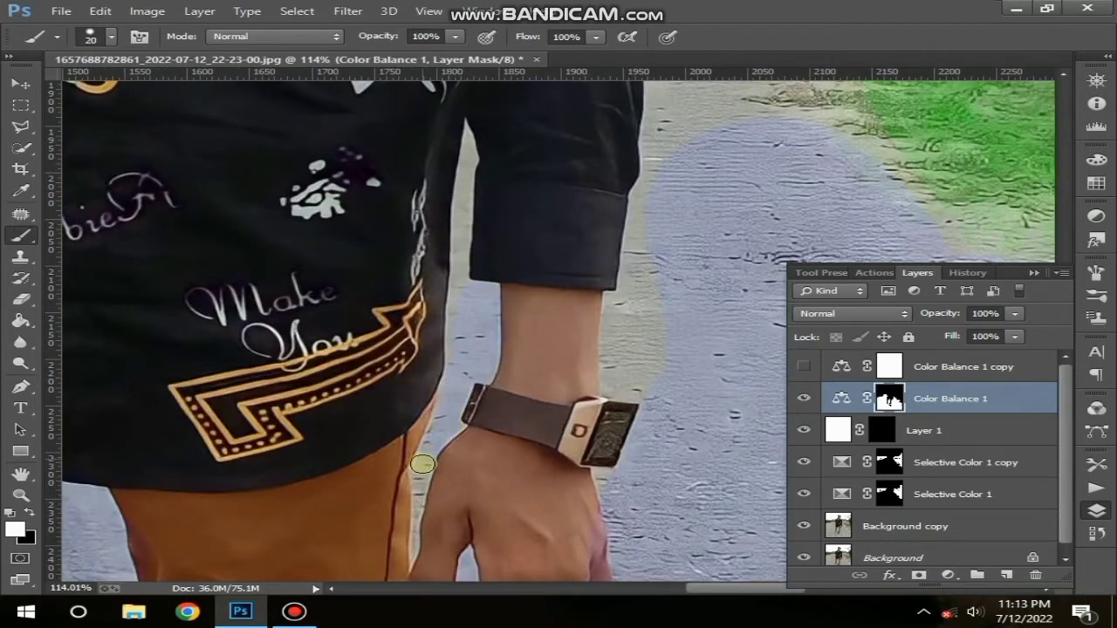
mouse_move(417, 520)
left_mouse_down()
mouse_move(414, 555)
mouse_move(423, 519)
left_mouse_up()
mouse_move(444, 324)
left_mouse_down()
mouse_move(468, 125)
mouse_move(475, 154)
mouse_move(463, 206)
mouse_move(474, 194)
mouse_move(470, 184)
mouse_move(463, 258)
mouse_move(445, 272)
mouse_move(458, 256)
mouse_move(455, 193)
left_mouse_up()
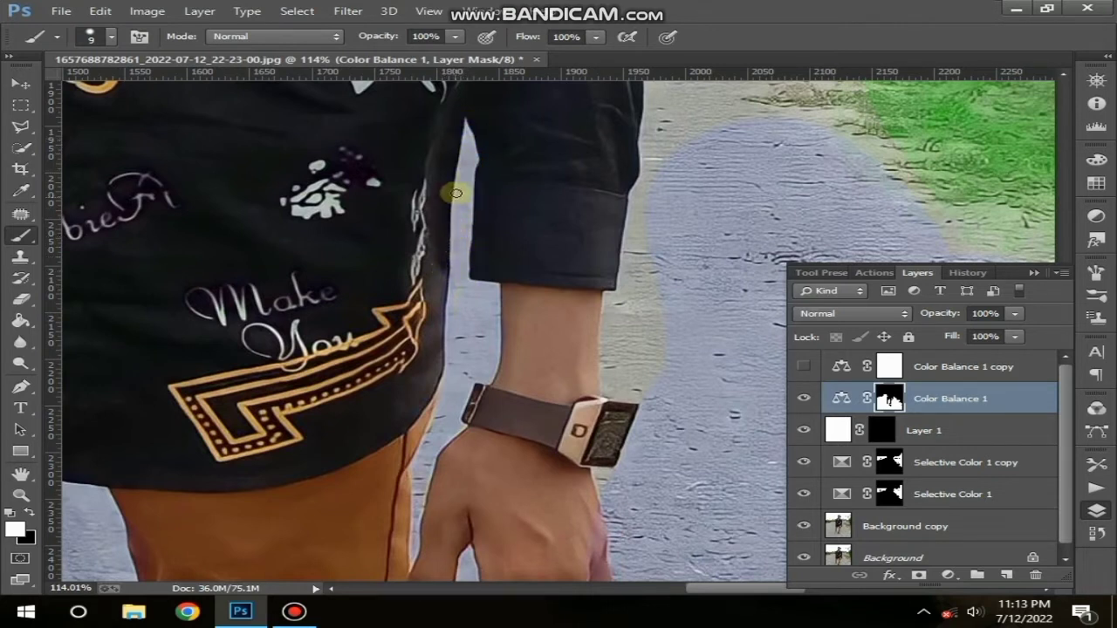
- Enlarge the brush to 25 px and paint the mask white on the road along the outer side of the wrist and cuff
key("bracketright")
key("bracketright")
key("bracketright")
key("bracketright")
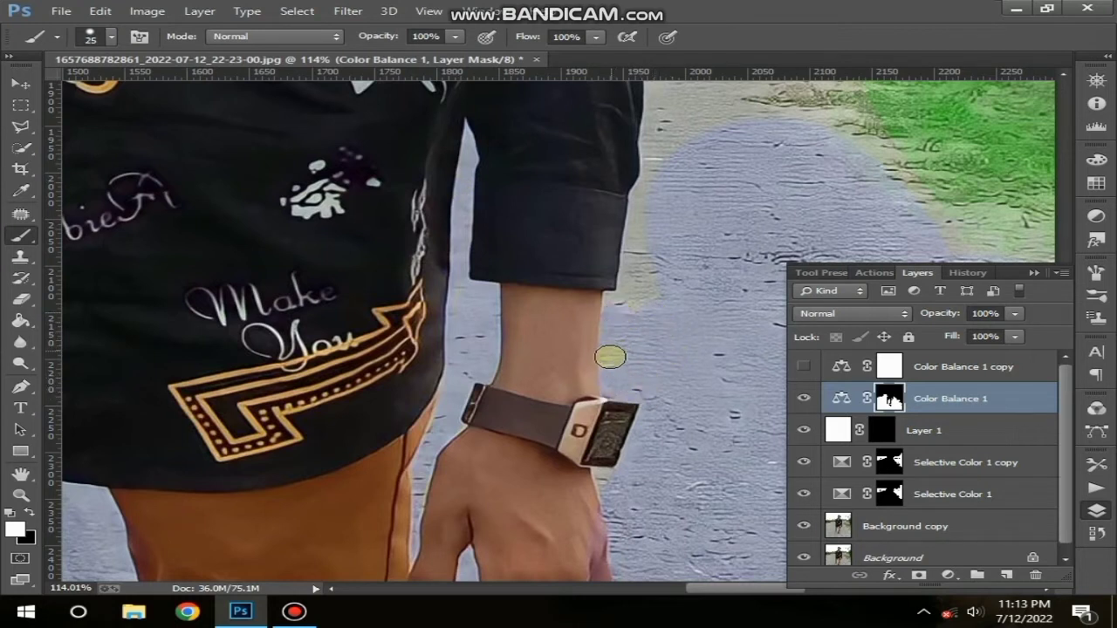
mouse_move(635, 257)
left_mouse_down()
mouse_move(634, 279)
mouse_move(670, 118)
mouse_move(664, 157)
left_mouse_up()
- Paint the mask white on the road between the man's sleeve and the grass edge
key("space")
left_click_drag(663, 213, 634, 439)
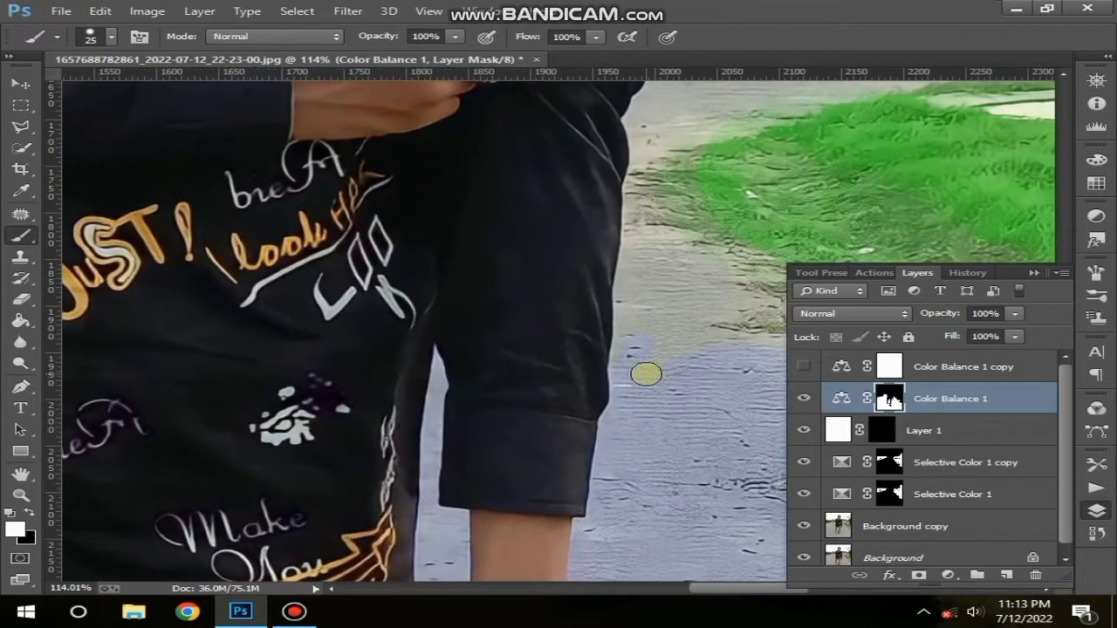
key("space")
left_click_drag(778, 371, 649, 324)
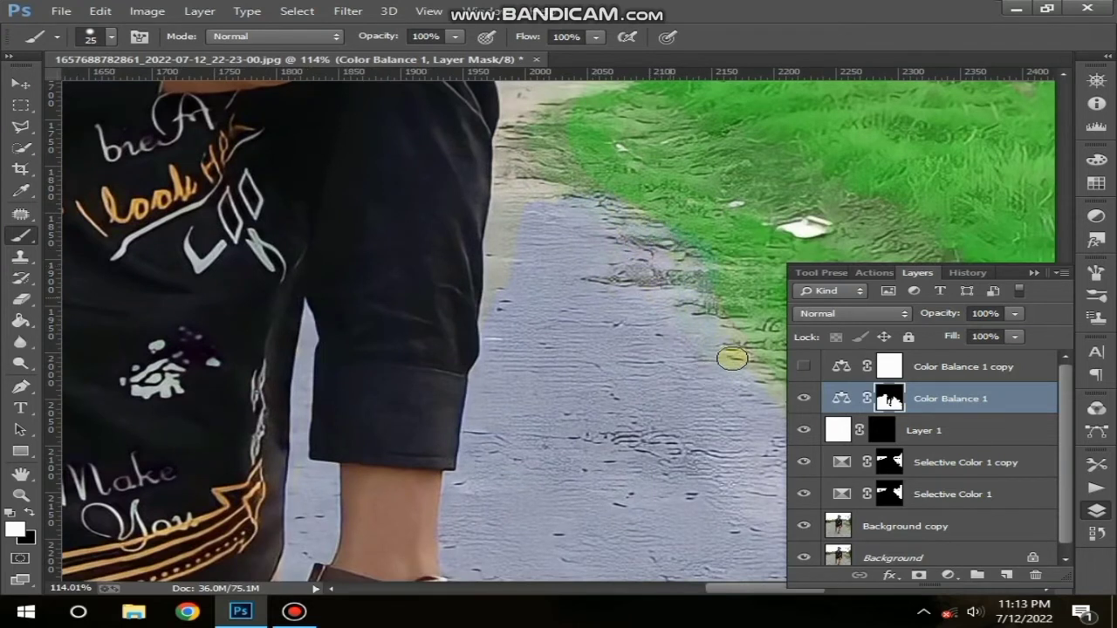
mouse_move(500, 227)
left_mouse_down()
mouse_move(522, 135)
mouse_move(536, 158)
mouse_move(529, 221)
mouse_move(542, 191)
mouse_move(500, 288)
mouse_move(519, 179)
mouse_move(599, 207)
mouse_move(642, 250)
mouse_move(653, 294)
left_mouse_up()
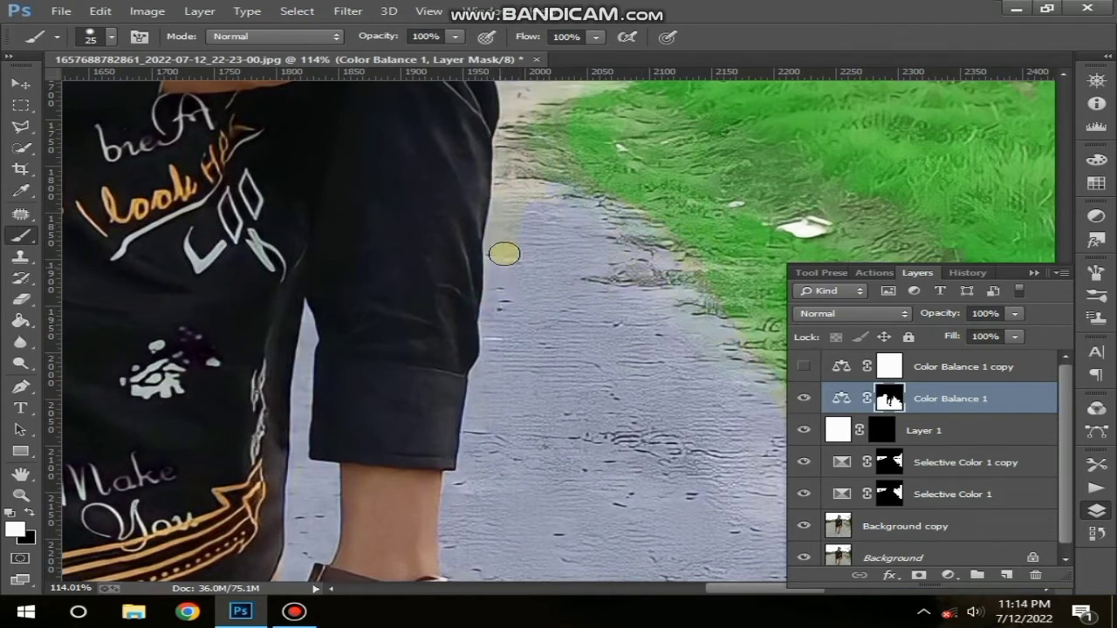
mouse_move(498, 242)
left_mouse_down()
mouse_move(526, 139)
mouse_move(513, 210)
mouse_move(534, 222)
mouse_move(539, 206)
mouse_move(506, 194)
mouse_move(496, 162)
mouse_move(528, 155)
mouse_move(456, 371)
left_mouse_up()
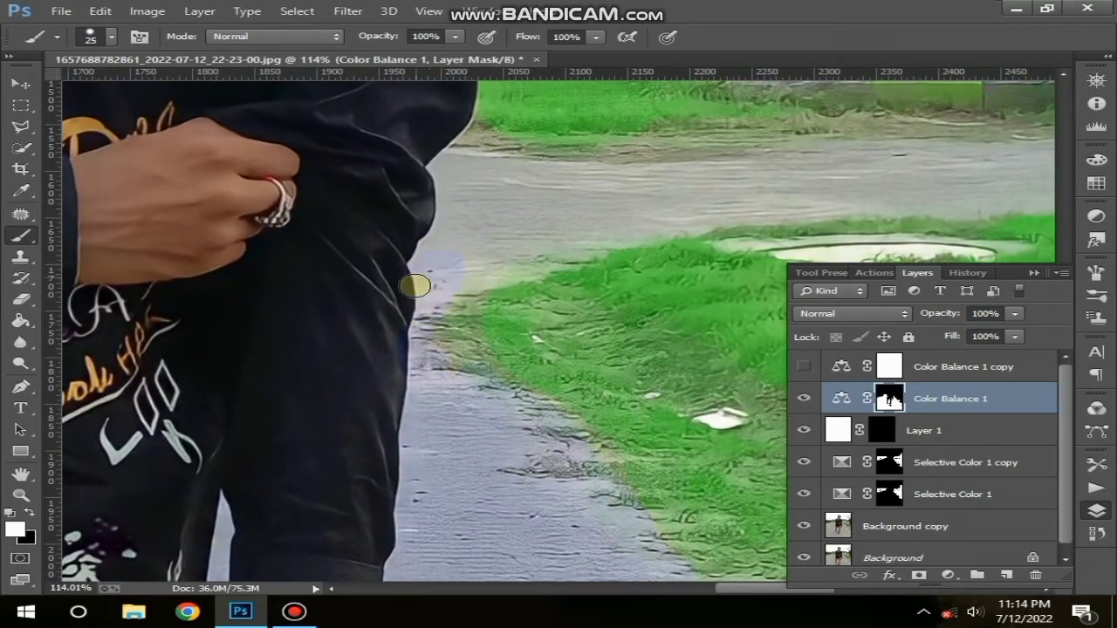
- Paint the mask white over the crossing road behind the man's elbow, up to both grass edges
mouse_move(435, 278)
left_mouse_down()
mouse_move(563, 247)
mouse_move(659, 206)
left_mouse_up()
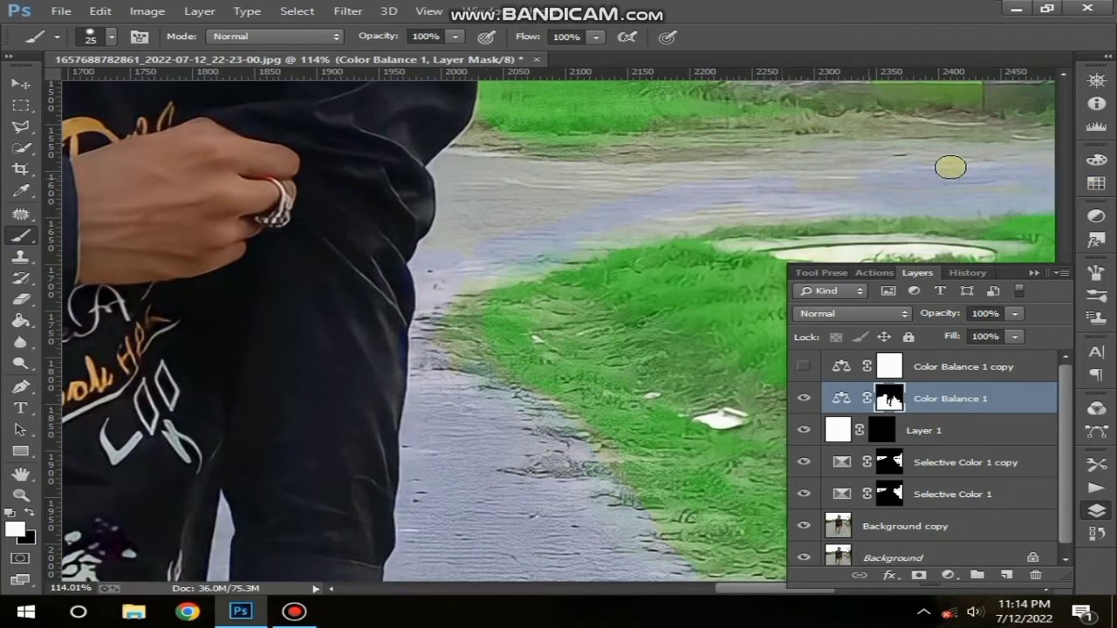
mouse_move(1039, 131)
left_mouse_down()
mouse_move(806, 160)
mouse_move(945, 145)
mouse_move(1014, 174)
mouse_move(843, 199)
mouse_move(870, 182)
mouse_move(717, 167)
mouse_move(881, 186)
mouse_move(778, 208)
left_mouse_up()
mouse_move(620, 230)
left_mouse_down()
mouse_move(513, 248)
mouse_move(608, 254)
mouse_move(480, 288)
left_mouse_up()
mouse_move(497, 215)
left_mouse_down()
mouse_move(534, 245)
mouse_move(802, 162)
left_mouse_up()
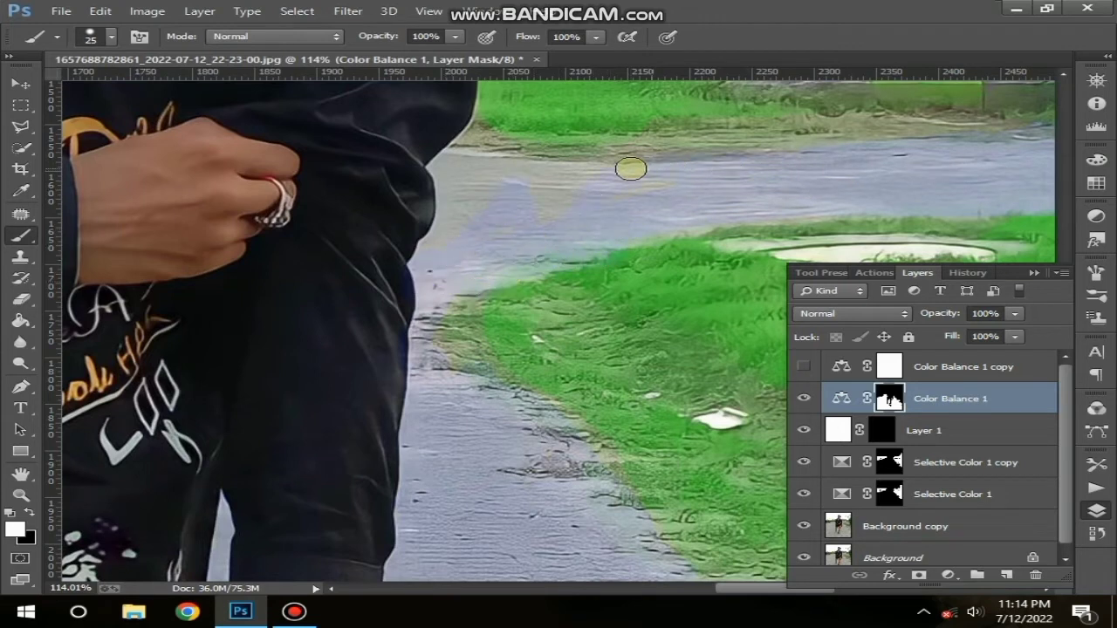
mouse_move(631, 169)
left_mouse_down()
mouse_move(455, 153)
mouse_move(438, 169)
mouse_move(503, 187)
mouse_move(650, 190)
mouse_move(475, 173)
mouse_move(771, 195)
mouse_move(486, 213)
mouse_move(462, 228)
mouse_move(458, 183)
mouse_move(448, 225)
left_mouse_up()
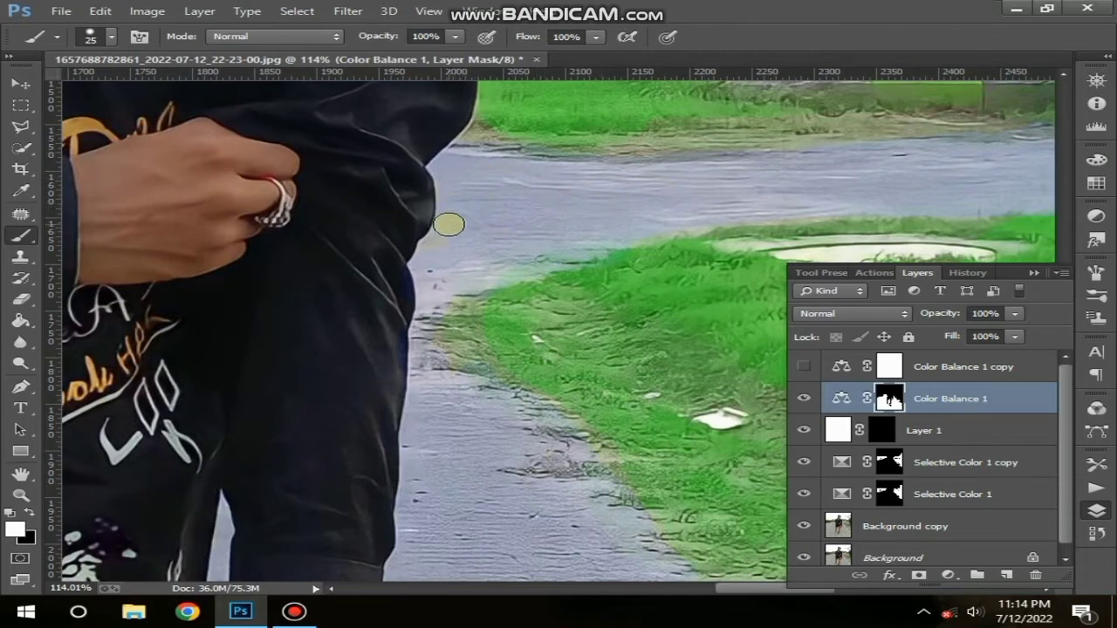
- Extend the white mask painting along the crossing road past the lamp post to the hedge
scroll(664, 225, "down", 5)
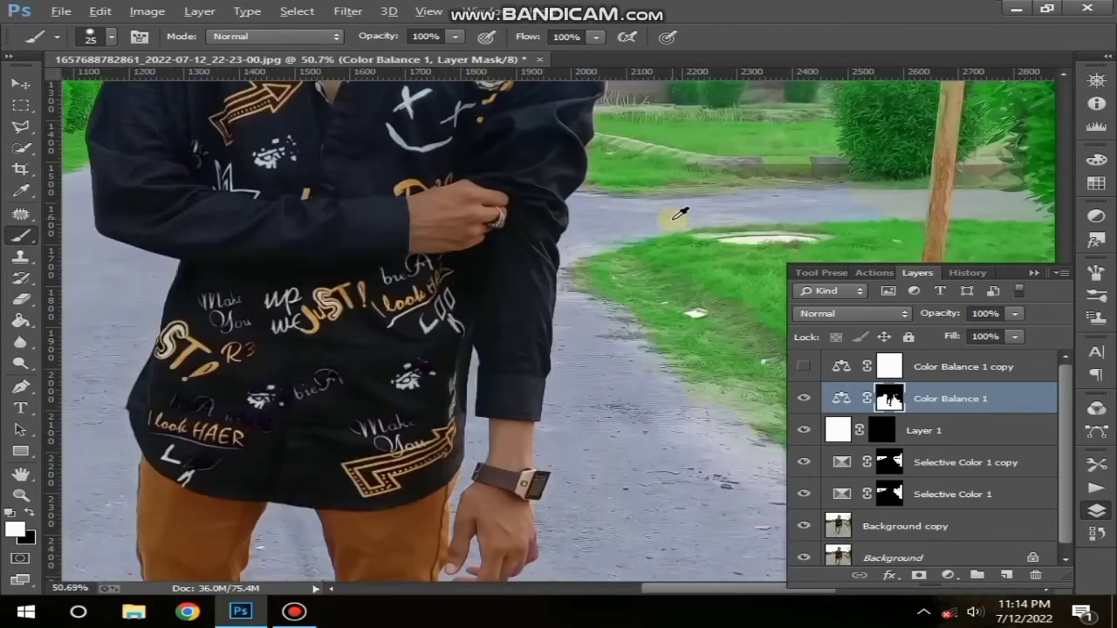
scroll(789, 235, "up", 2)
mouse_move(789, 235)
left_mouse_down()
mouse_move(616, 256)
mouse_move(575, 272)
left_mouse_up()
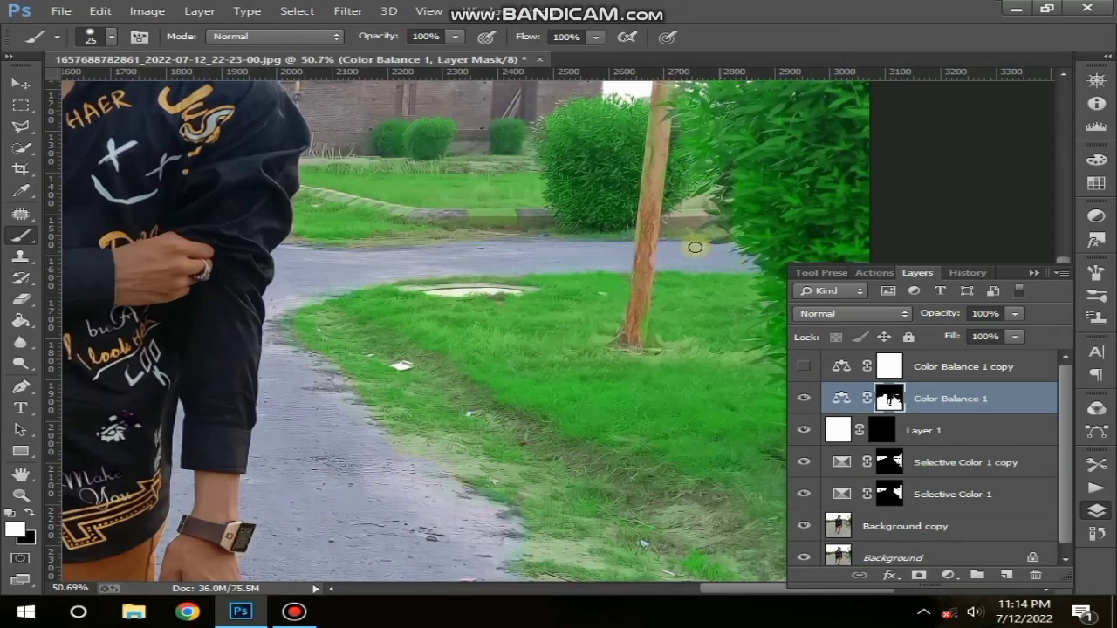
- Show the Color Balance 1 copy layer and invert its mask to black
scroll(341, 341, "down", 5)
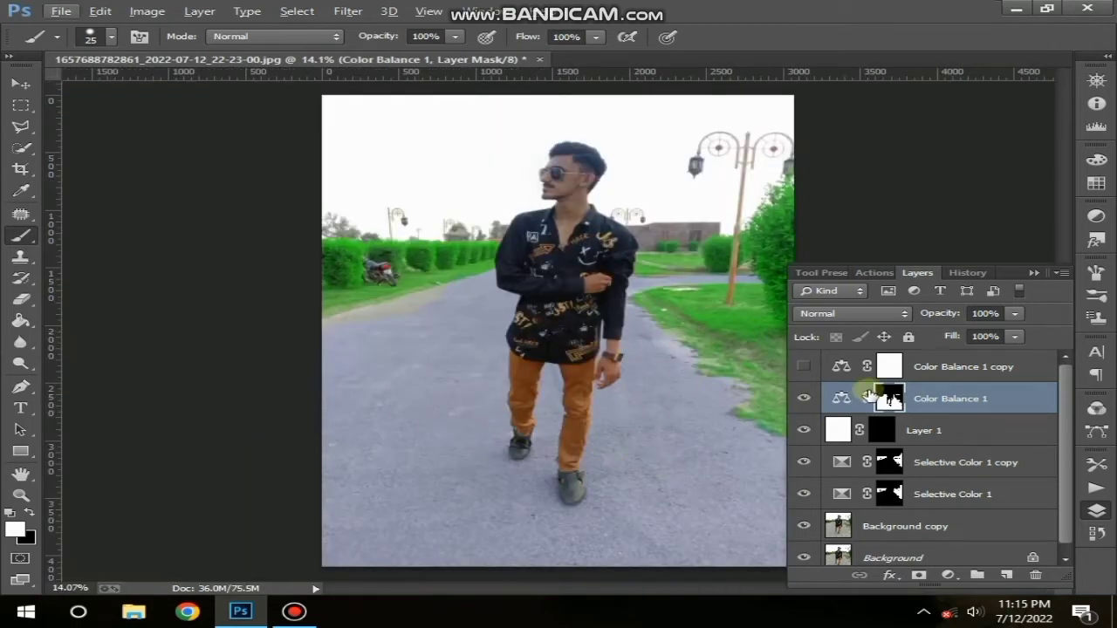
left_click(890, 366)
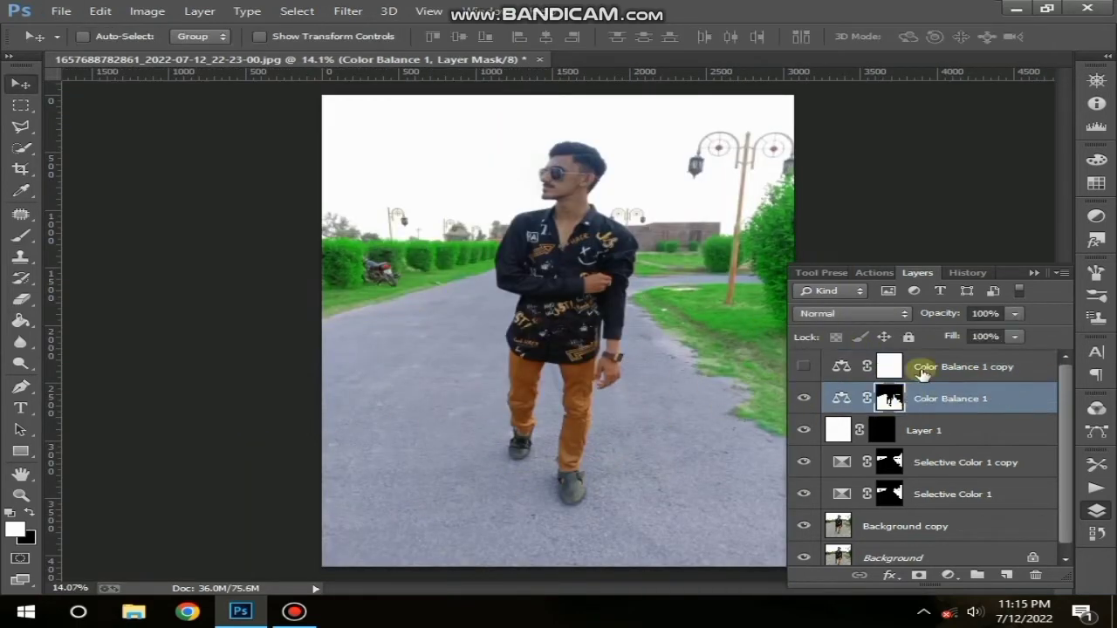
left_click(923, 371)
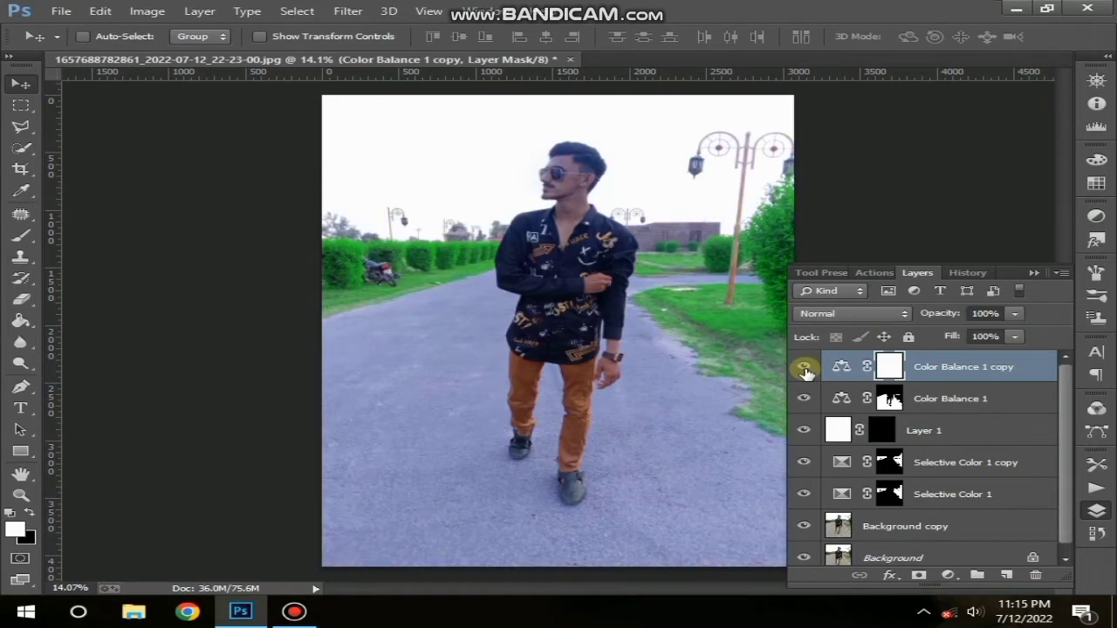
left_click(803, 366)
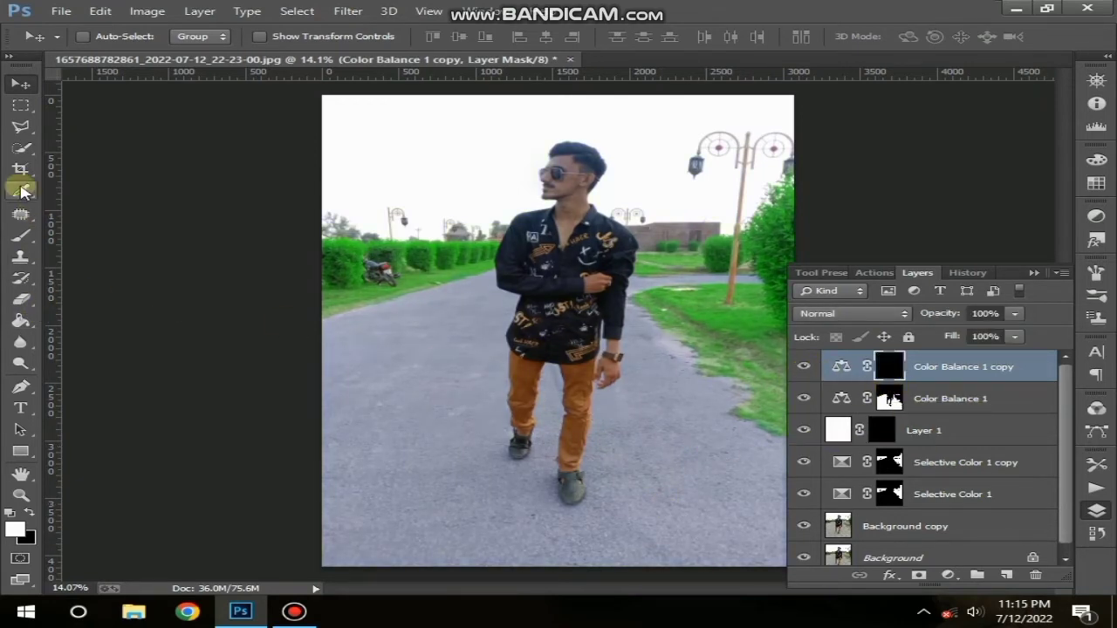
- Paint the Color Balance 1 copy mask white over the road beside the man's legs and along the foreground with a 125 px brush
left_click(21, 235)
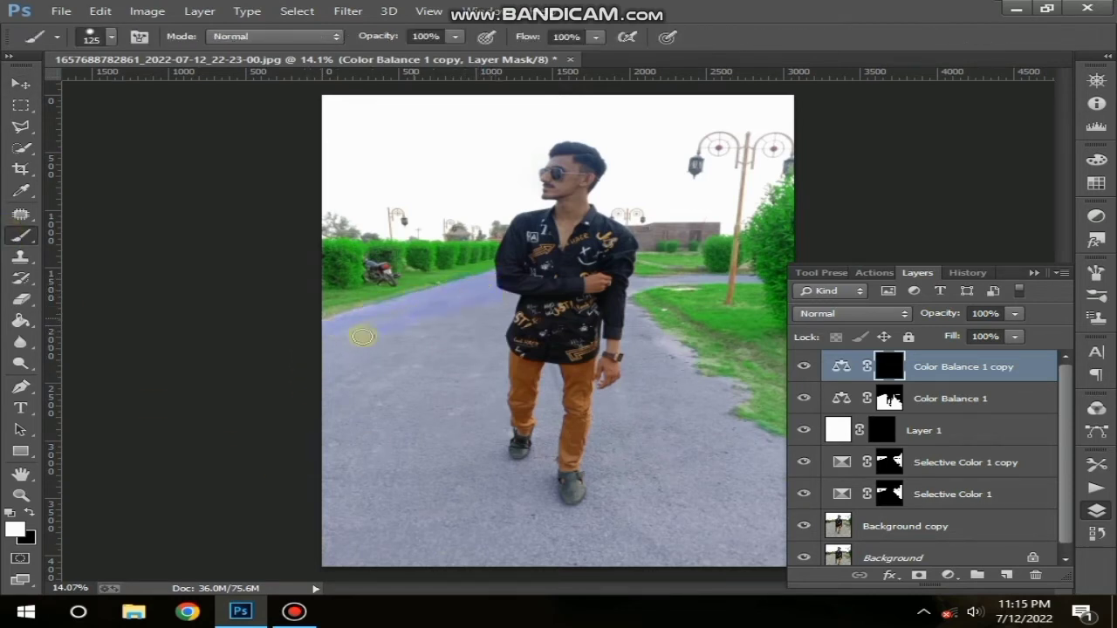
mouse_move(401, 315)
left_mouse_down()
mouse_move(294, 362)
mouse_move(326, 433)
left_mouse_up()
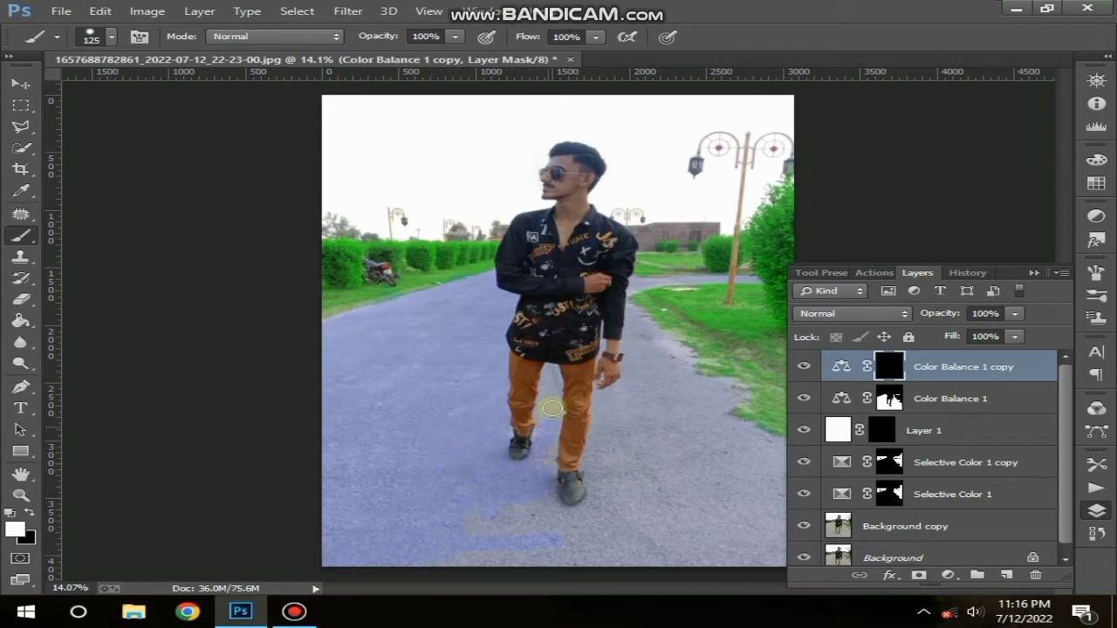
left_click_drag(552, 409, 558, 371)
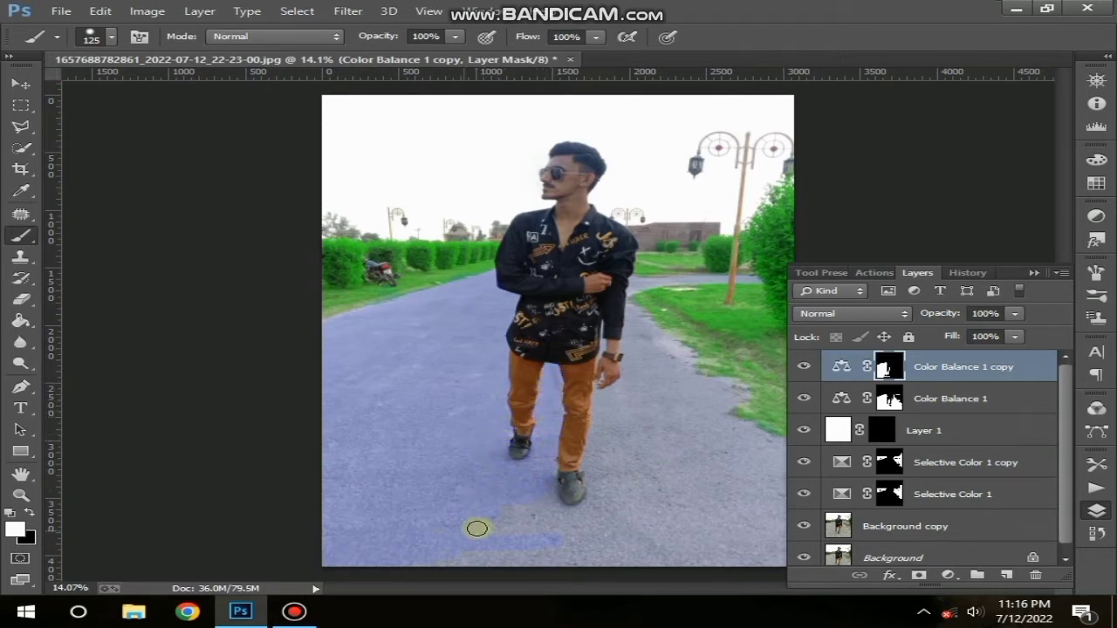
mouse_move(477, 527)
left_mouse_down()
mouse_move(481, 554)
mouse_move(711, 546)
mouse_move(678, 486)
left_mouse_up()
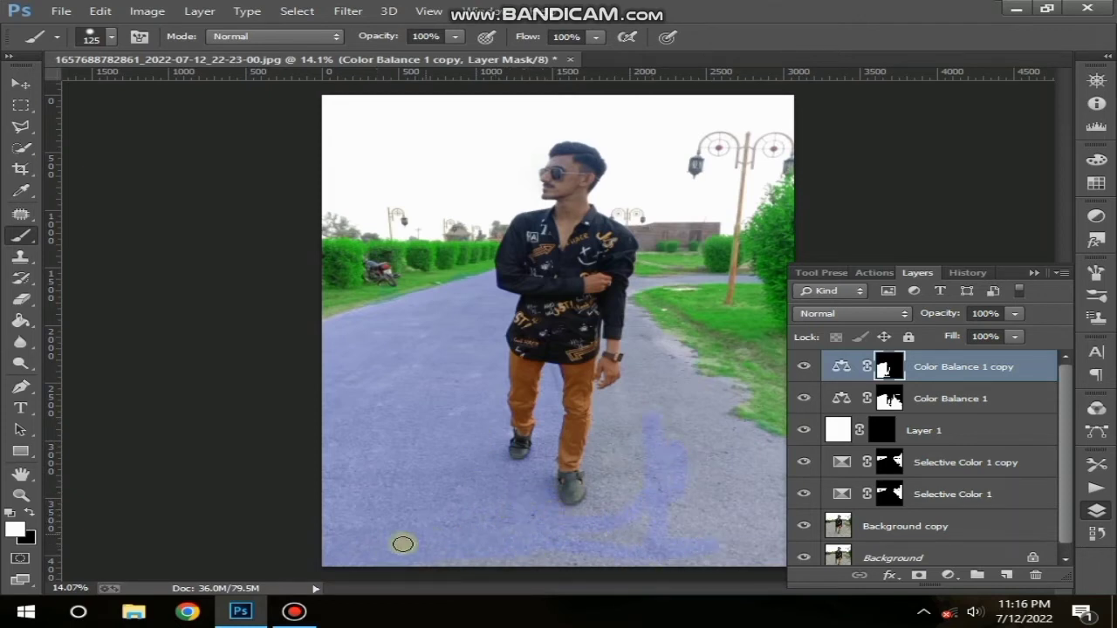
mouse_move(403, 545)
left_mouse_down()
mouse_move(503, 537)
mouse_move(438, 552)
mouse_move(577, 572)
mouse_move(364, 571)
mouse_move(760, 556)
left_mouse_up()
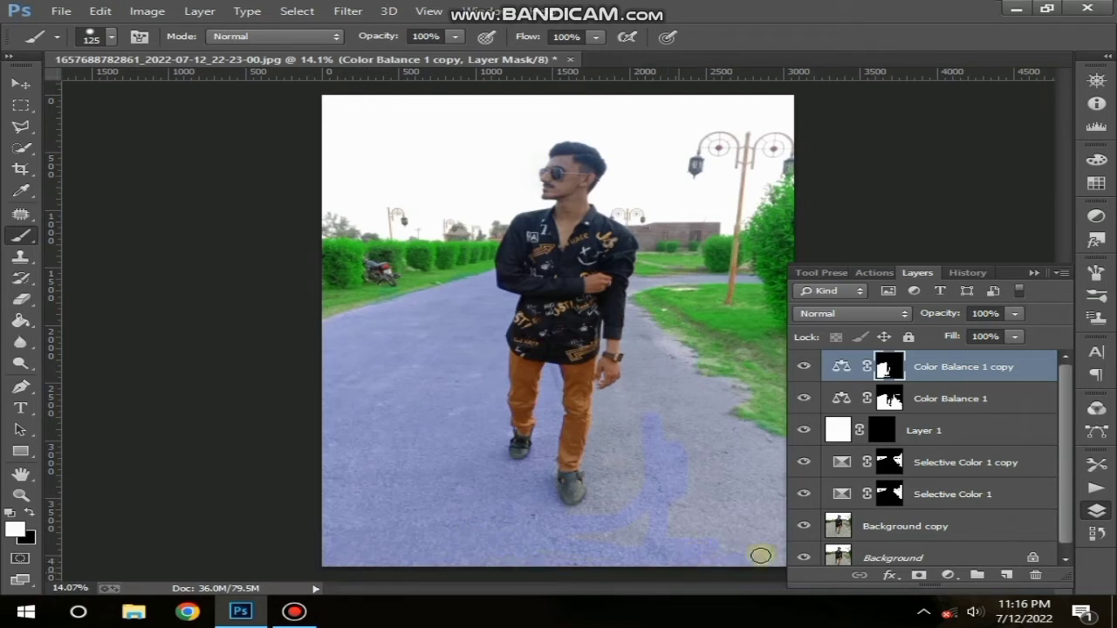
- Paint the Color Balance 1 copy mask white over the open foreground road below the grass with a 1000 px brush
key("bracketright")
key("bracketright")
key("bracketright")
key("bracketright")
key("bracketright")
key("bracketright")
key("bracketright")
key("bracketright")
key("bracketright")
key("bracketright")
key("bracketright")
key("bracketright")
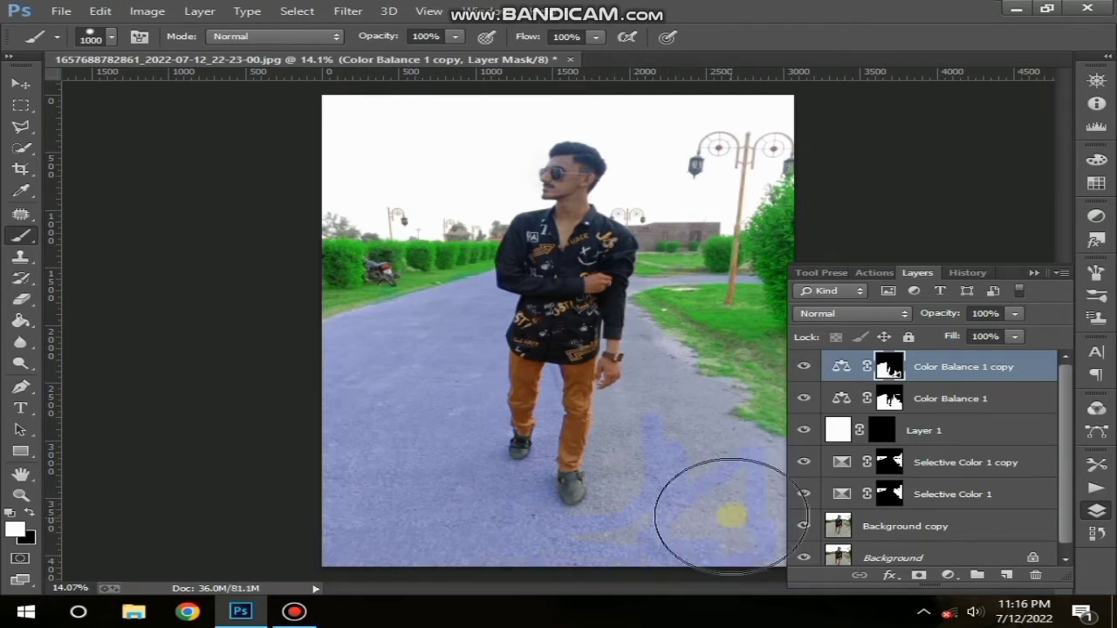
mouse_move(731, 514)
left_mouse_down()
mouse_move(713, 481)
mouse_move(669, 506)
mouse_move(675, 463)
left_mouse_up()
- Paint the mask white over the remaining road between the man's legs and the grass edge with a 250 px brush
key("bracketright")
key("bracketleft")
key("bracketleft")
key("bracketleft")
key("bracketleft")
key("bracketleft")
key("bracketleft")
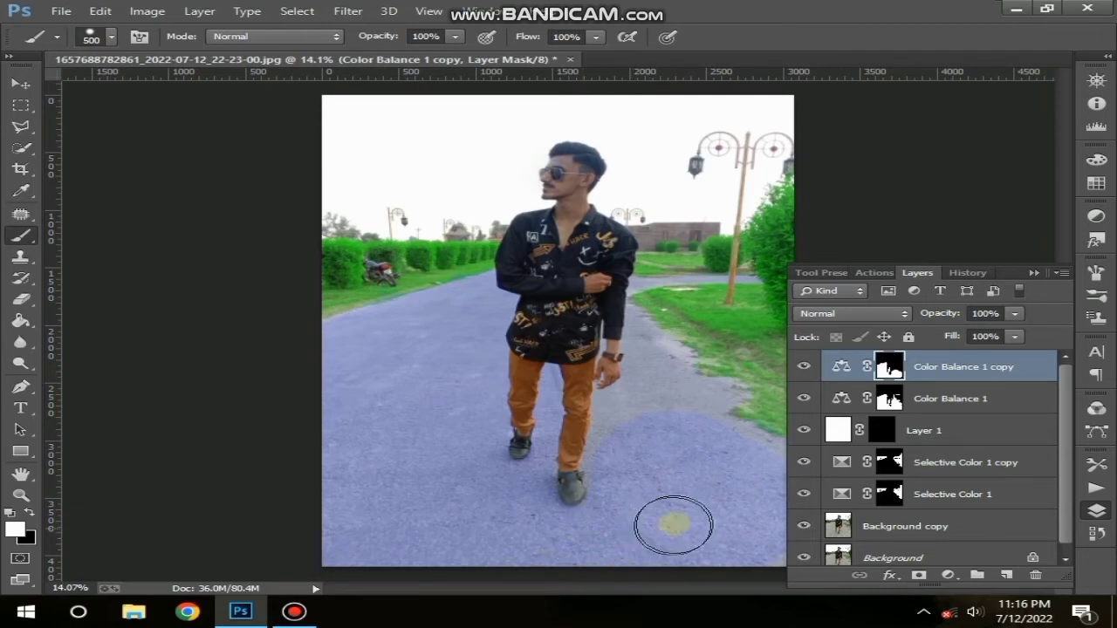
scroll(773, 456, "up", 1)
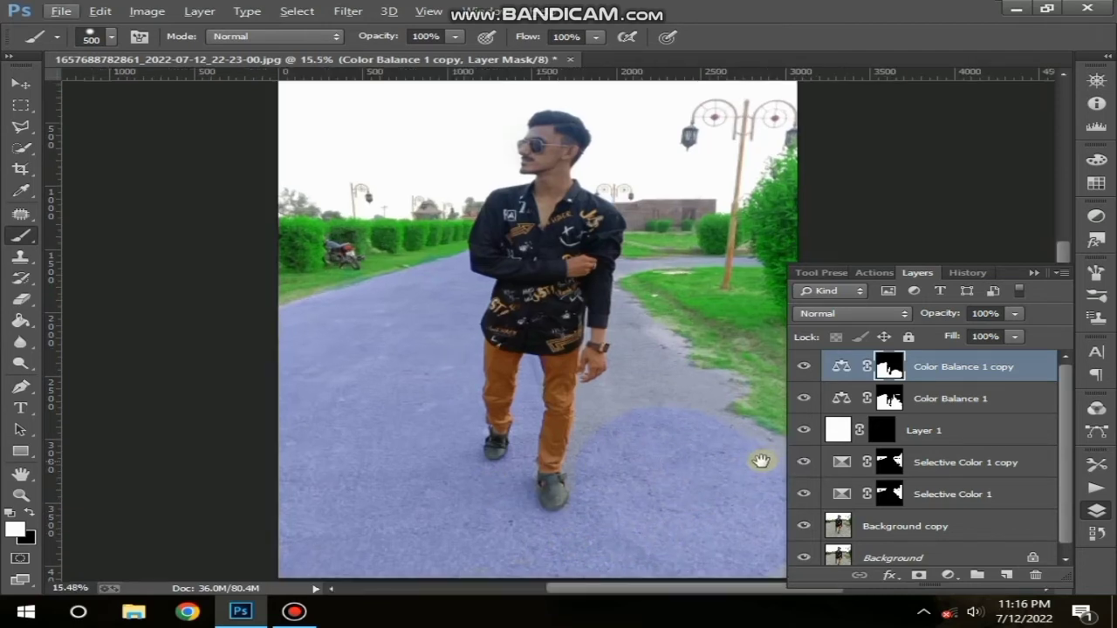
left_click_drag(762, 460, 500, 439)
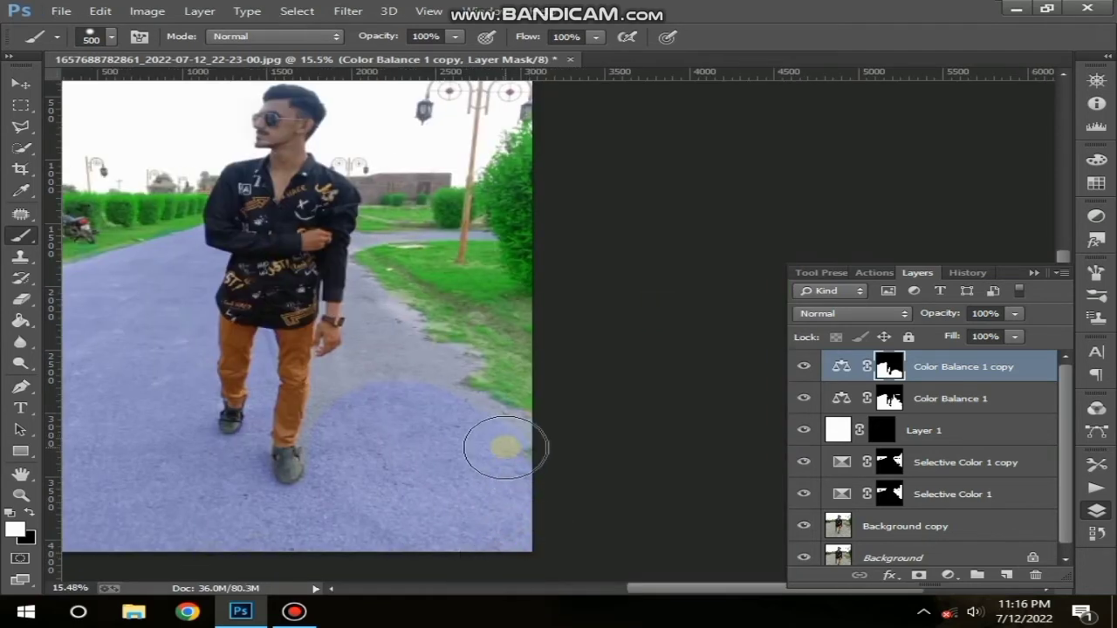
key("bracketleft")
key("bracketleft")
key("bracketleft")
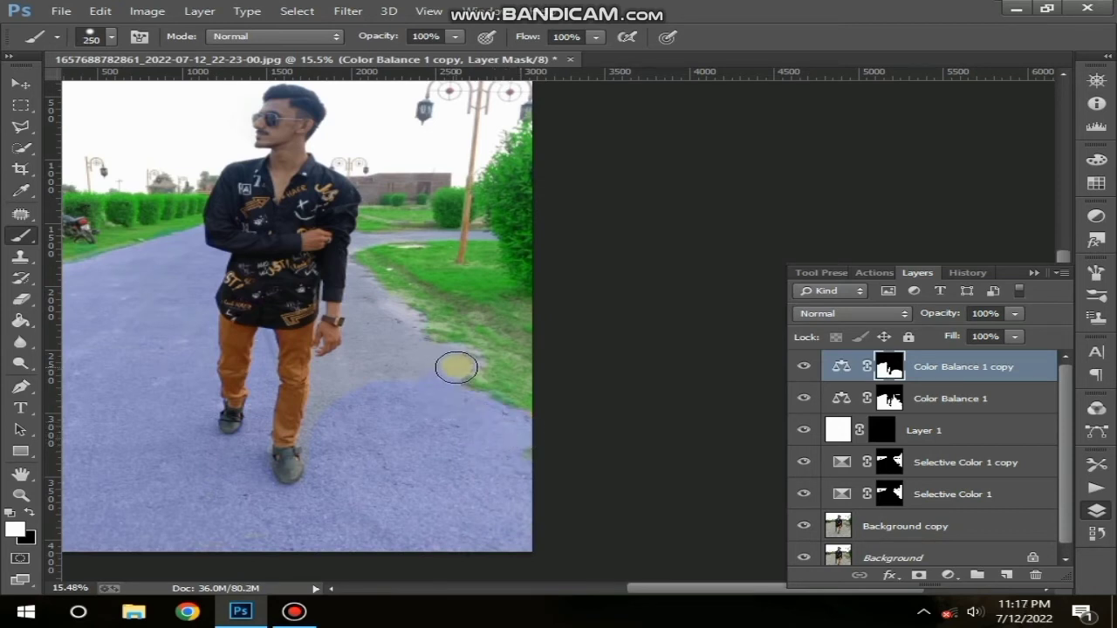
mouse_move(454, 355)
left_mouse_down()
mouse_move(429, 374)
mouse_move(397, 352)
mouse_move(412, 362)
mouse_move(420, 350)
mouse_move(360, 387)
mouse_move(347, 367)
mouse_move(340, 387)
mouse_move(326, 372)
mouse_move(300, 429)
left_mouse_up()
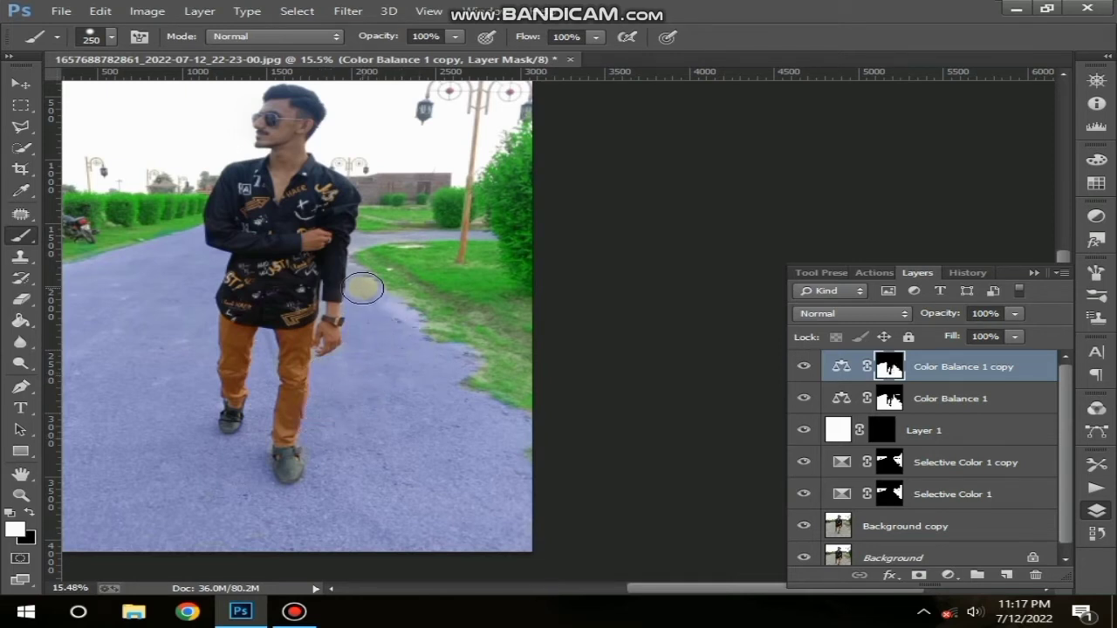
- Paint the mask white in the gap between the trouser legs, close to both inner edges, with a 45 px brush
scroll(362, 288, "up", 5)
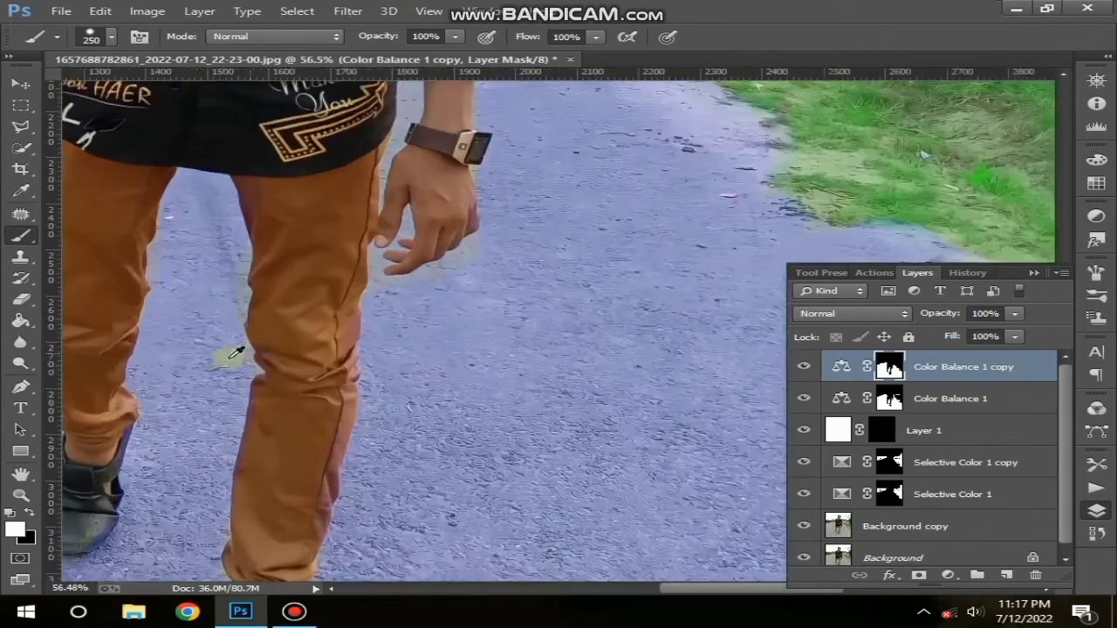
scroll(236, 353, "up", 3)
key("bracketleft")
key("bracketleft")
key("bracketleft")
key("bracketleft")
key("bracketleft")
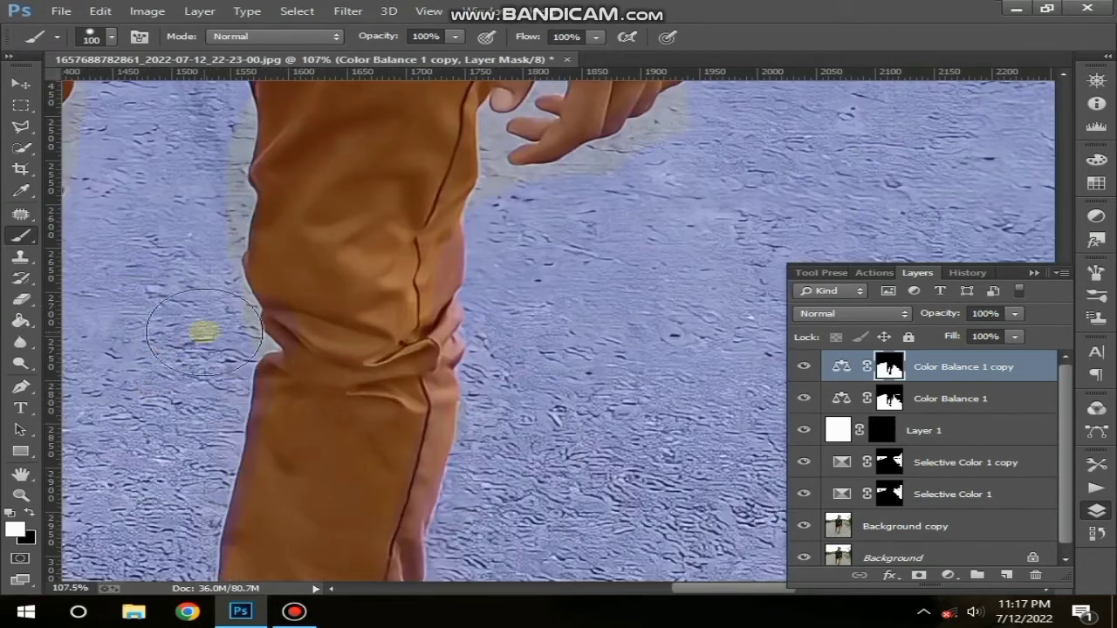
key("bracketleft")
key("bracketleft")
key("bracketleft")
key("bracketleft")
key("bracketleft")
key("bracketleft")
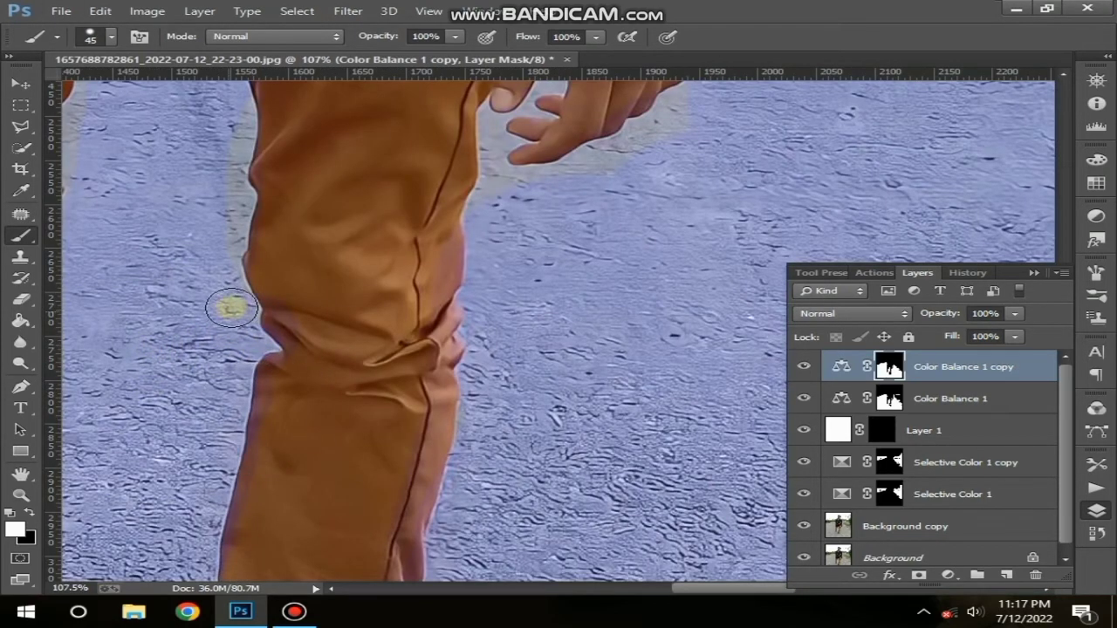
mouse_move(201, 198)
left_mouse_down()
mouse_move(225, 227)
mouse_move(226, 277)
mouse_move(235, 112)
mouse_move(238, 203)
left_mouse_up()
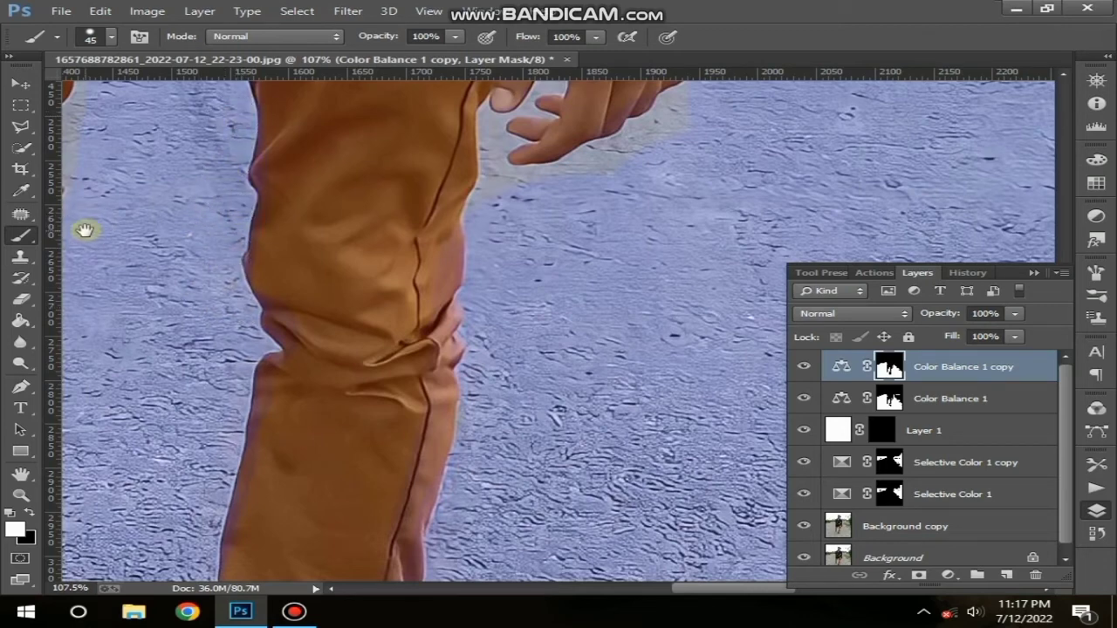
left_click_drag(85, 229, 282, 267)
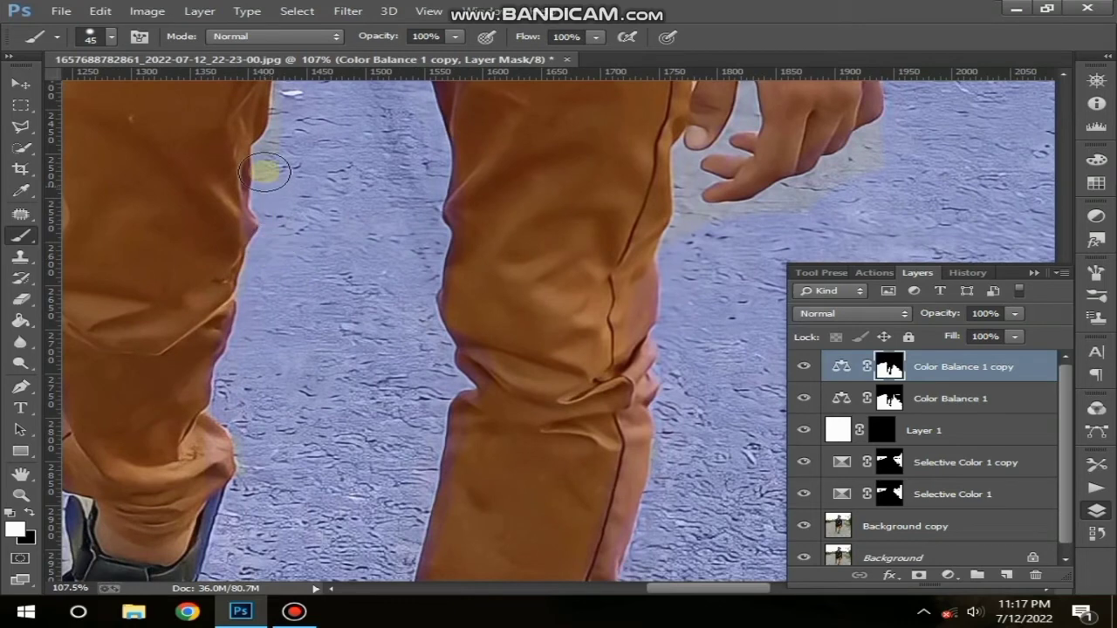
left_click_drag(264, 172, 290, 128)
mouse_move(427, 232)
left_mouse_down()
mouse_move(272, 407)
mouse_move(237, 369)
left_mouse_up()
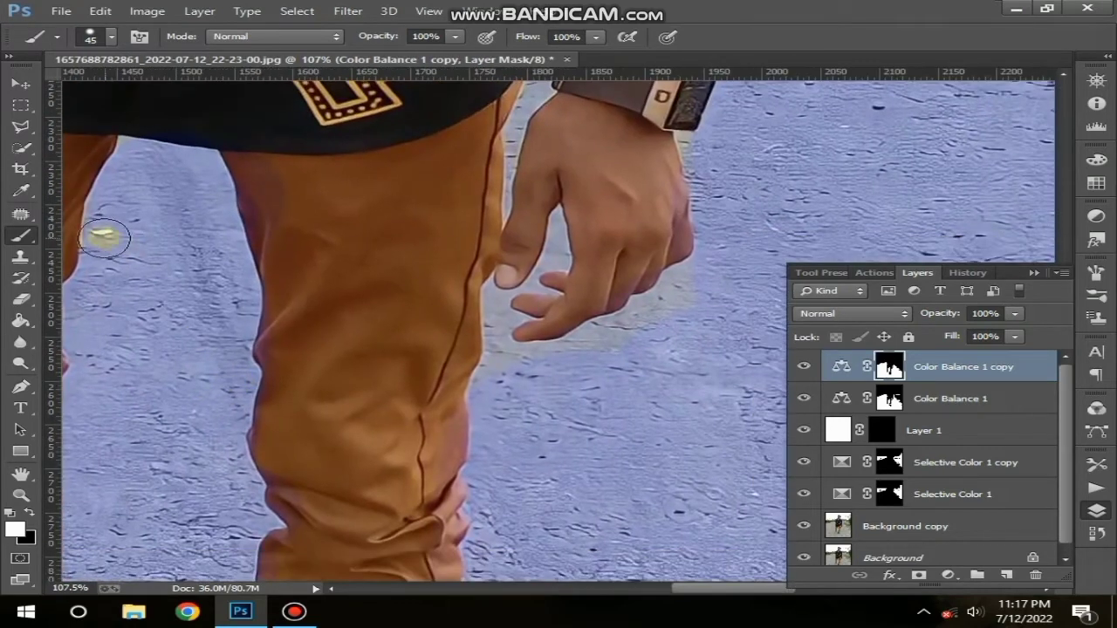
- Paint the mask white around the fingers of the hanging hand and beside the trouser seam with a 20 px brush
left_click_drag(508, 291, 501, 359)
scroll(505, 363, "up", 5)
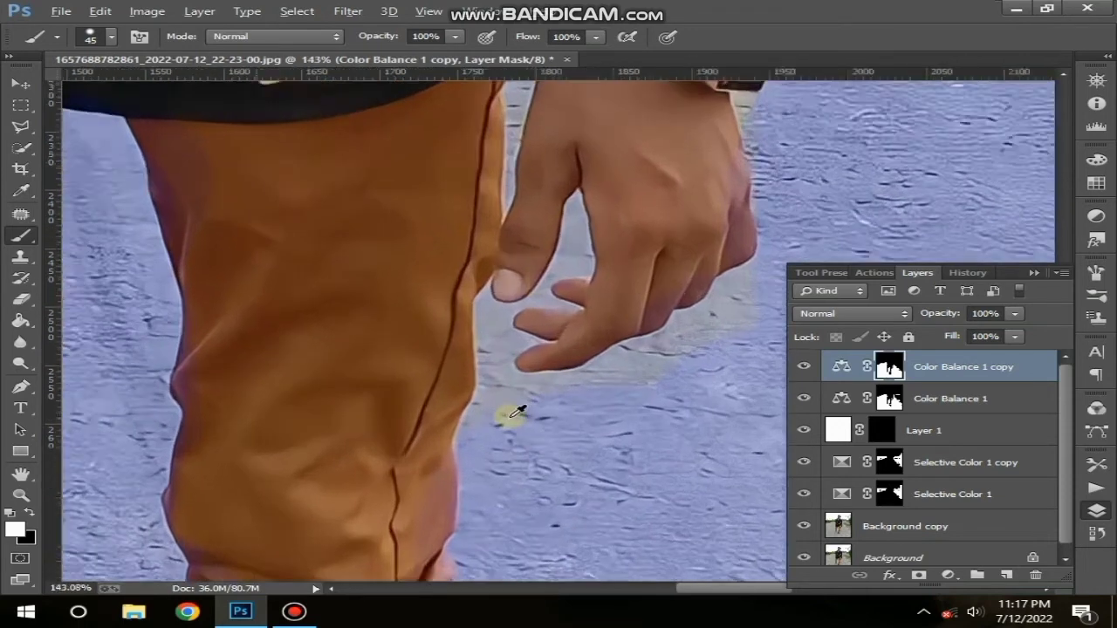
key("bracketleft")
key("bracketleft")
key("bracketleft")
key("bracketleft")
key("bracketleft")
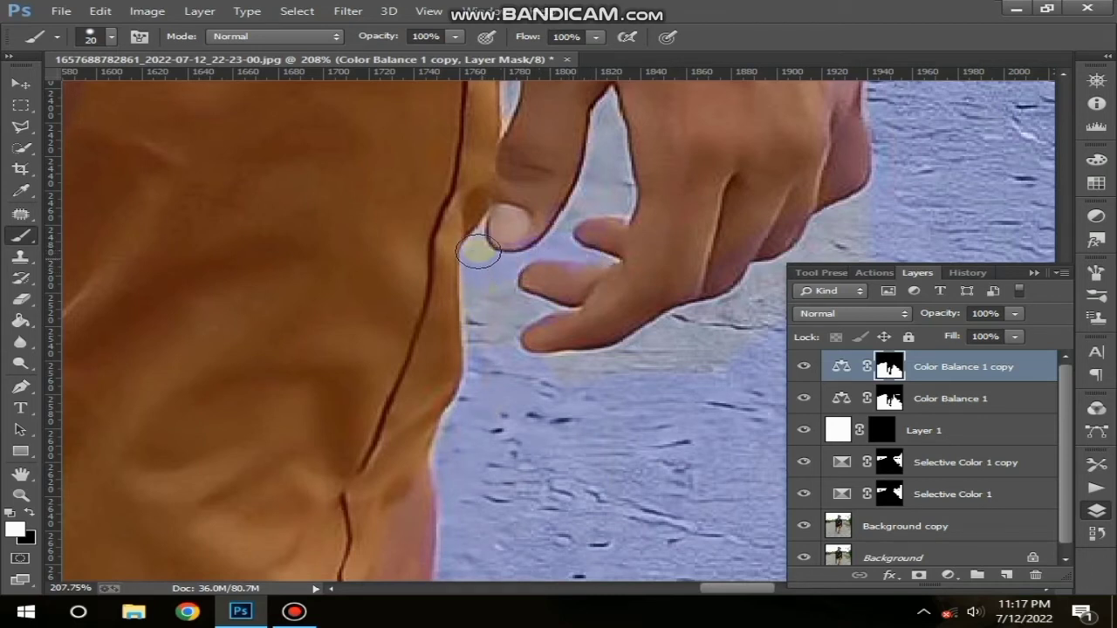
mouse_move(479, 252)
left_mouse_down()
mouse_move(494, 295)
mouse_move(530, 312)
mouse_move(510, 309)
mouse_move(485, 341)
mouse_move(490, 298)
mouse_move(570, 221)
left_mouse_up()
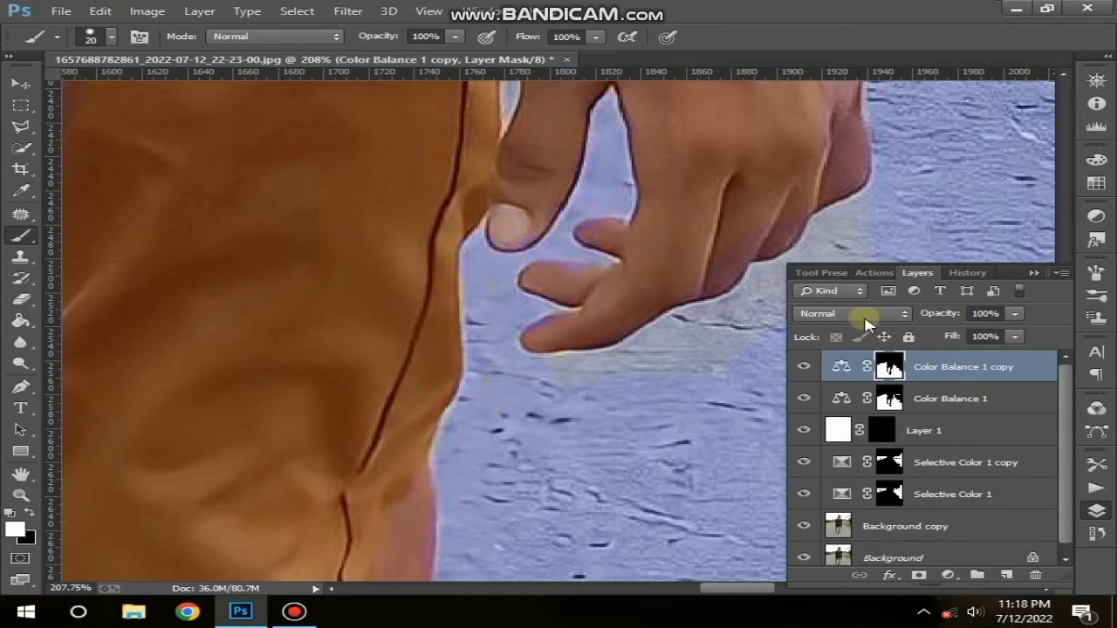
mouse_move(547, 379)
left_mouse_down()
mouse_move(231, 391)
mouse_move(418, 336)
mouse_move(327, 357)
mouse_move(307, 375)
mouse_move(424, 322)
mouse_move(519, 229)
mouse_move(511, 302)
mouse_move(481, 287)
mouse_move(365, 382)
left_mouse_up()
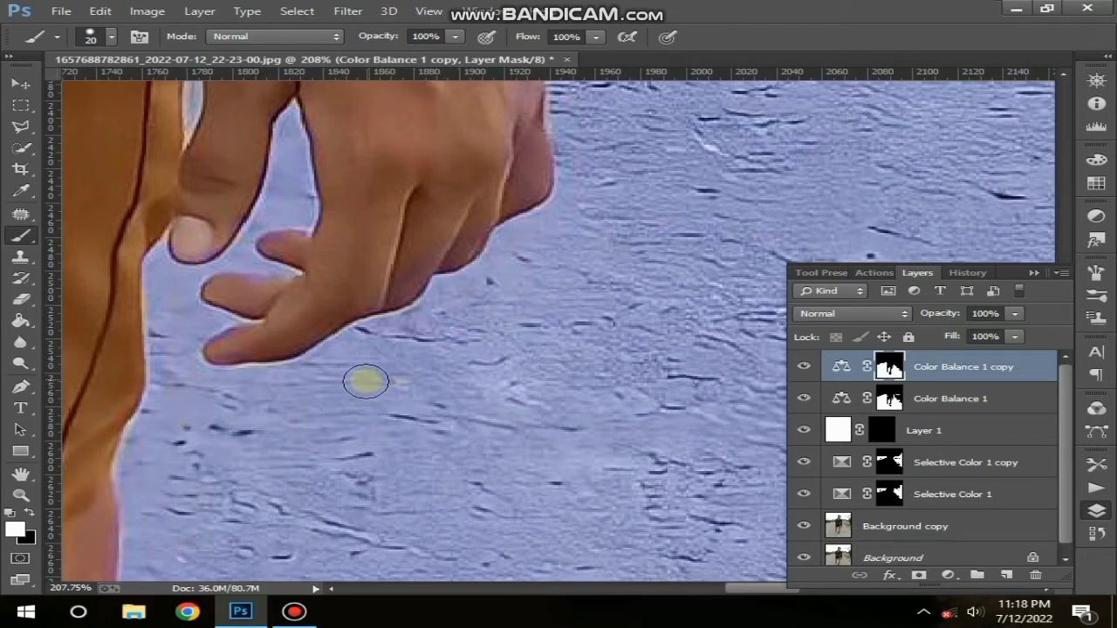
- Paint the mask white in the gaps between the shirt, trousers, wrist and hand with 20 px and 10 px brushes
left_click_drag(302, 270, 364, 518)
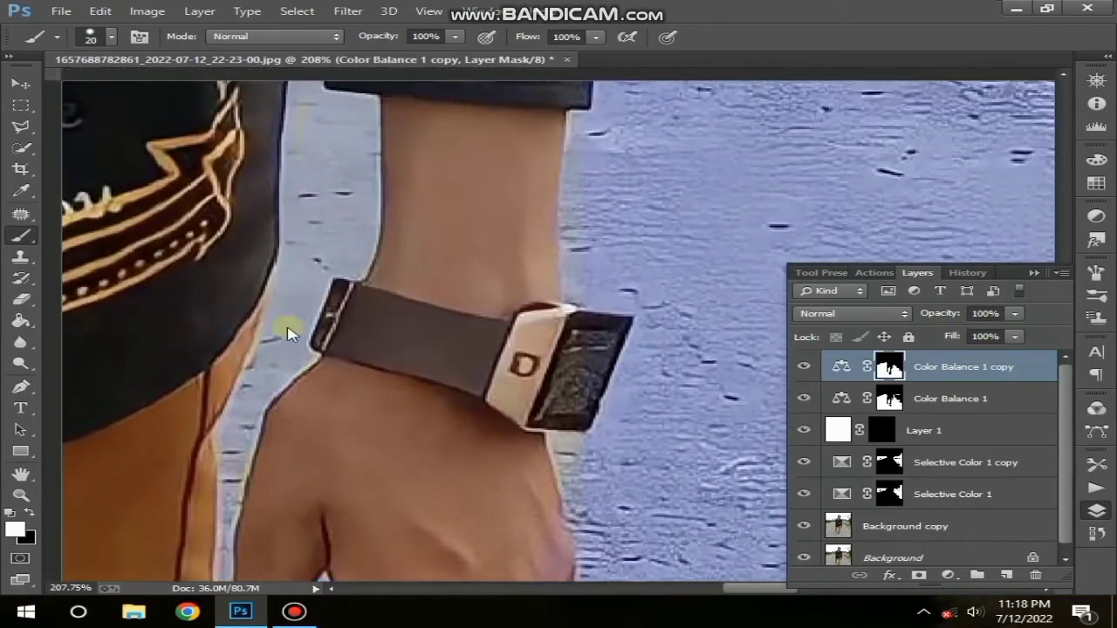
left_click_drag(291, 334, 346, 388)
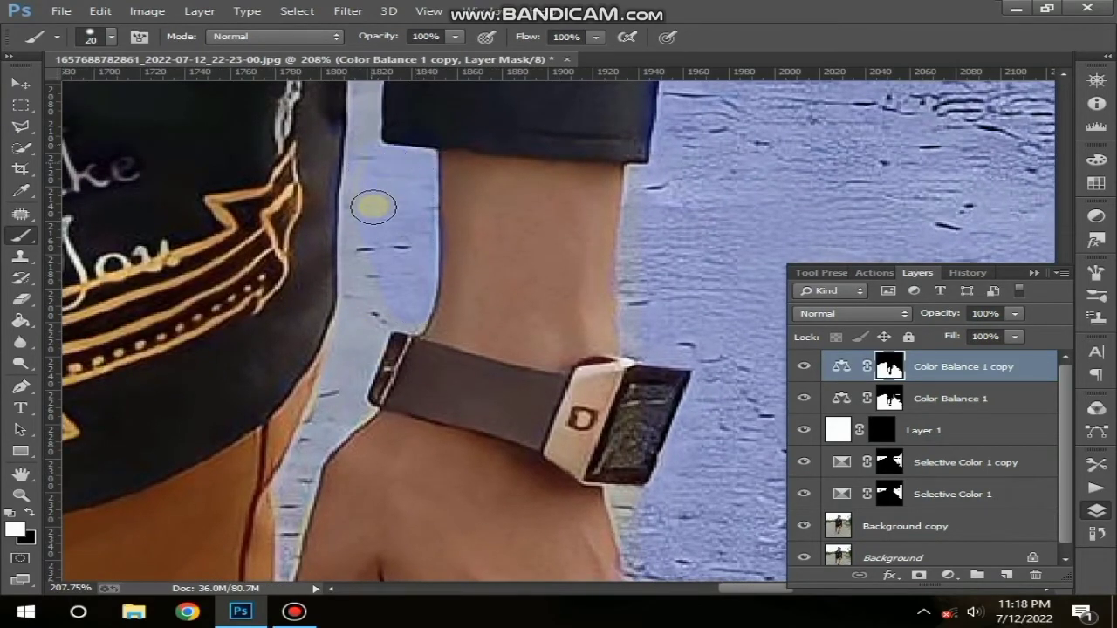
mouse_move(374, 206)
left_mouse_down()
mouse_move(352, 332)
mouse_move(404, 312)
mouse_move(340, 354)
left_mouse_up()
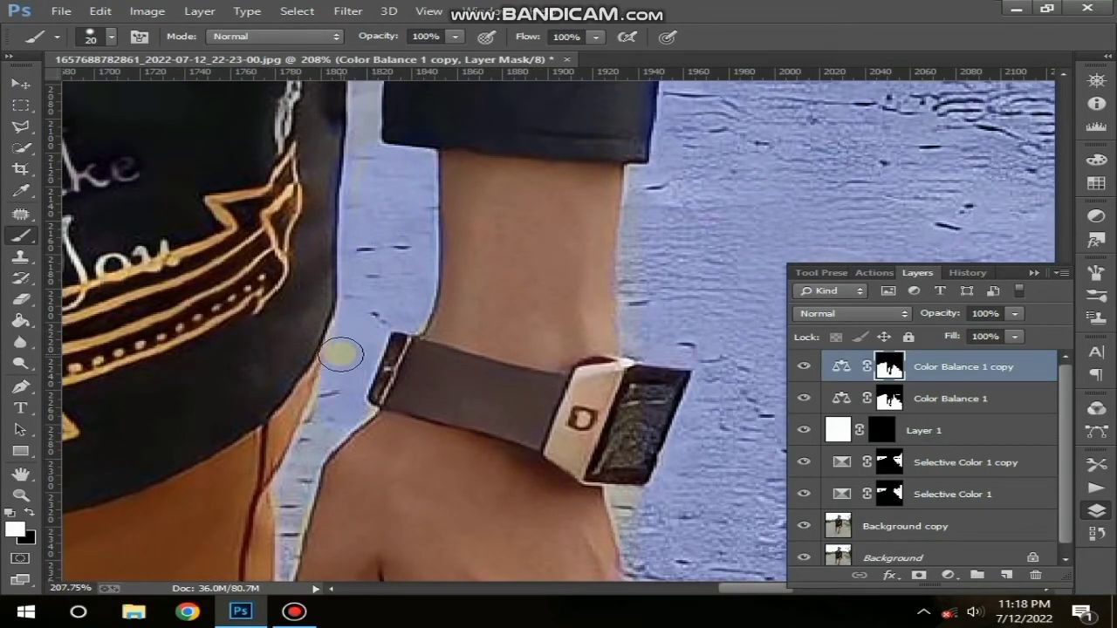
mouse_move(282, 506)
left_mouse_down()
mouse_move(338, 331)
mouse_move(338, 380)
left_mouse_up()
key("bracketleft")
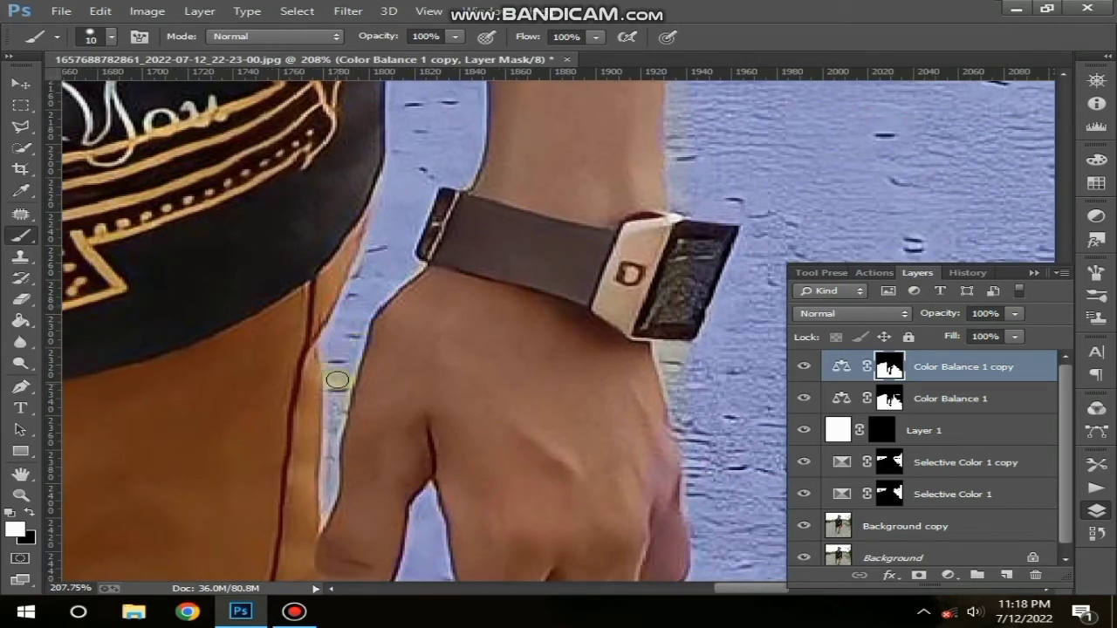
scroll(369, 279, "up", 10)
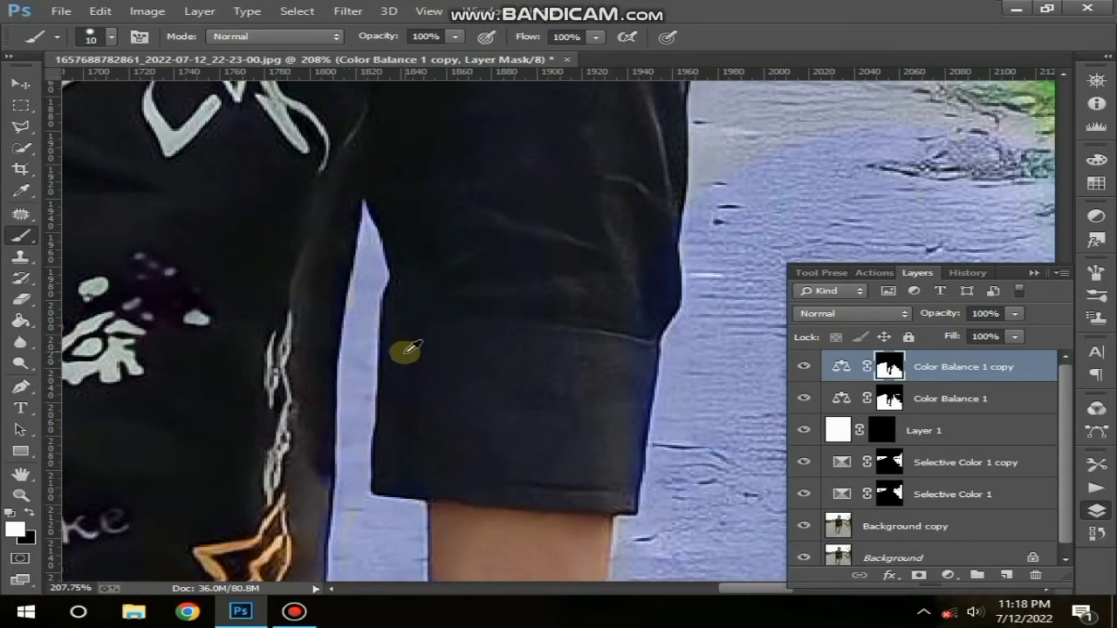
- Paint the mask white over the road beside the sleeve and the crossing road up to the hedge with a 45 px brush
scroll(401, 351, "down", 6)
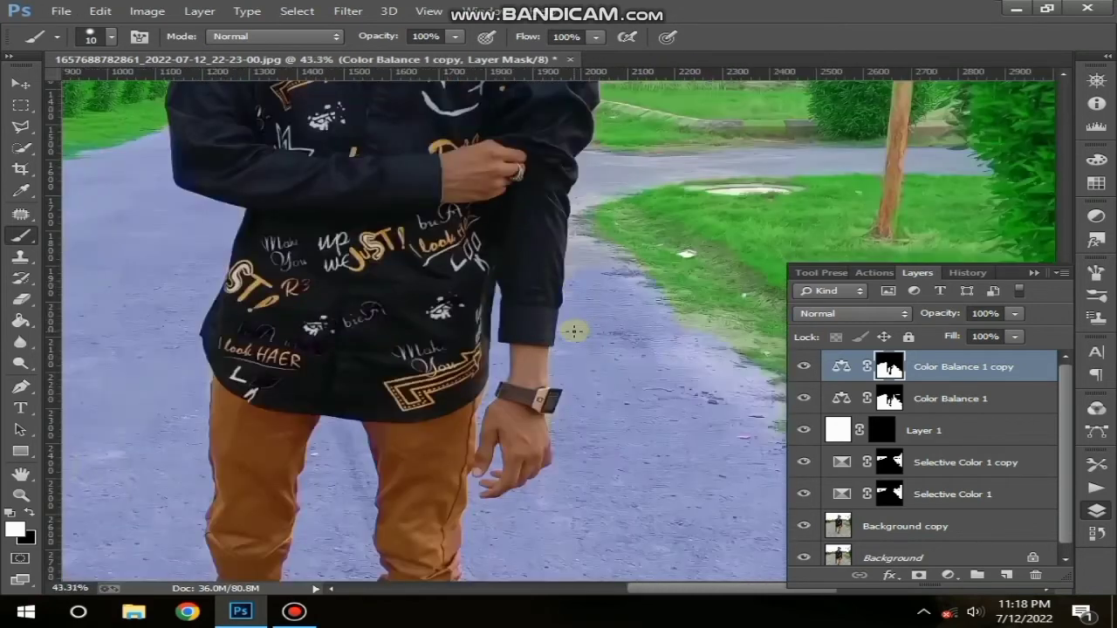
left_click_drag(601, 250, 470, 399)
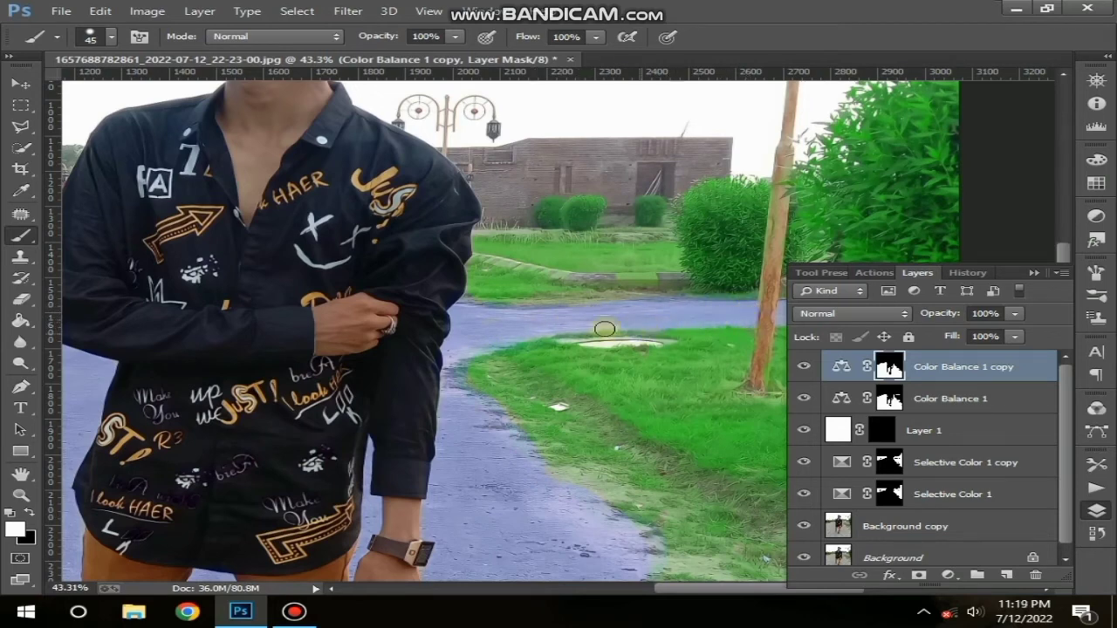
scroll(681, 328, "right", 3)
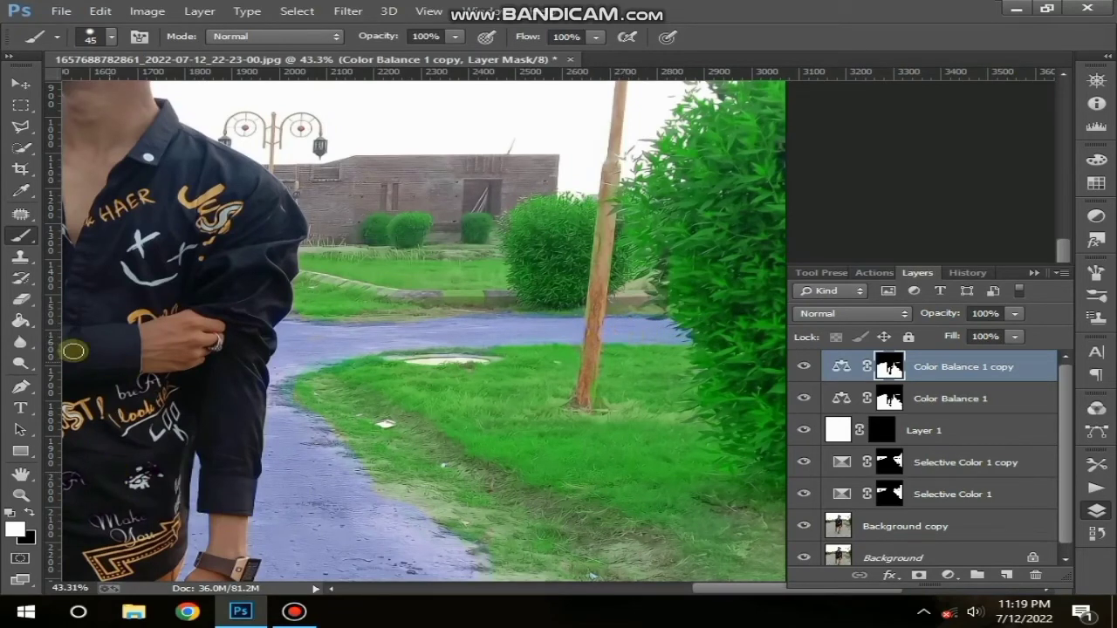
left_click(21, 298)
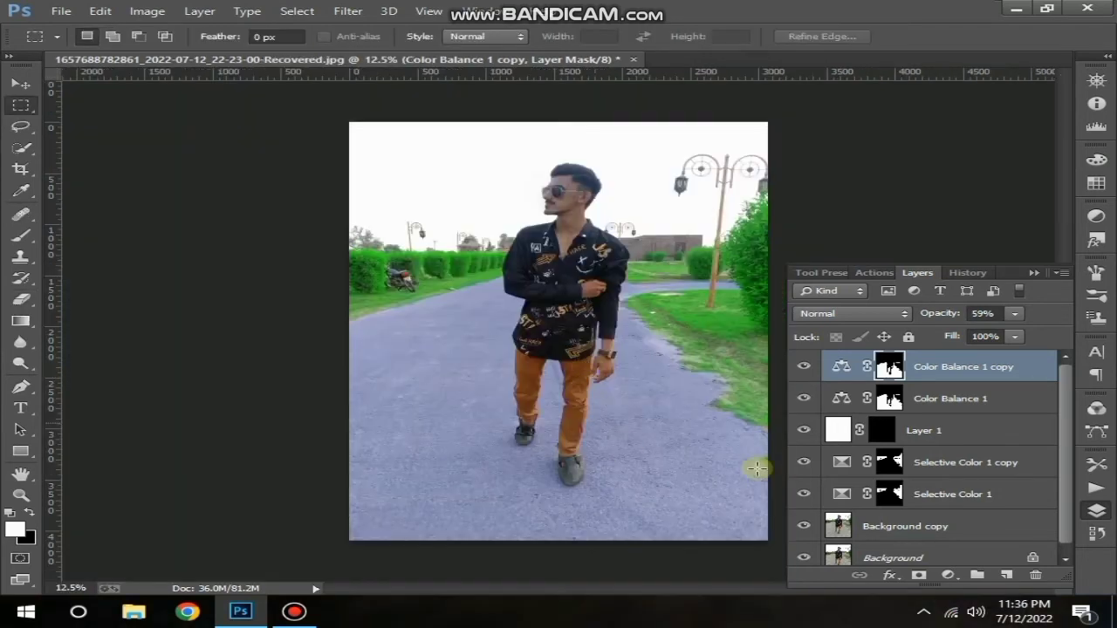
- Add a new empty layer on top and select the white sky by Color Range with Fuzziness 30
left_click(1005, 574)
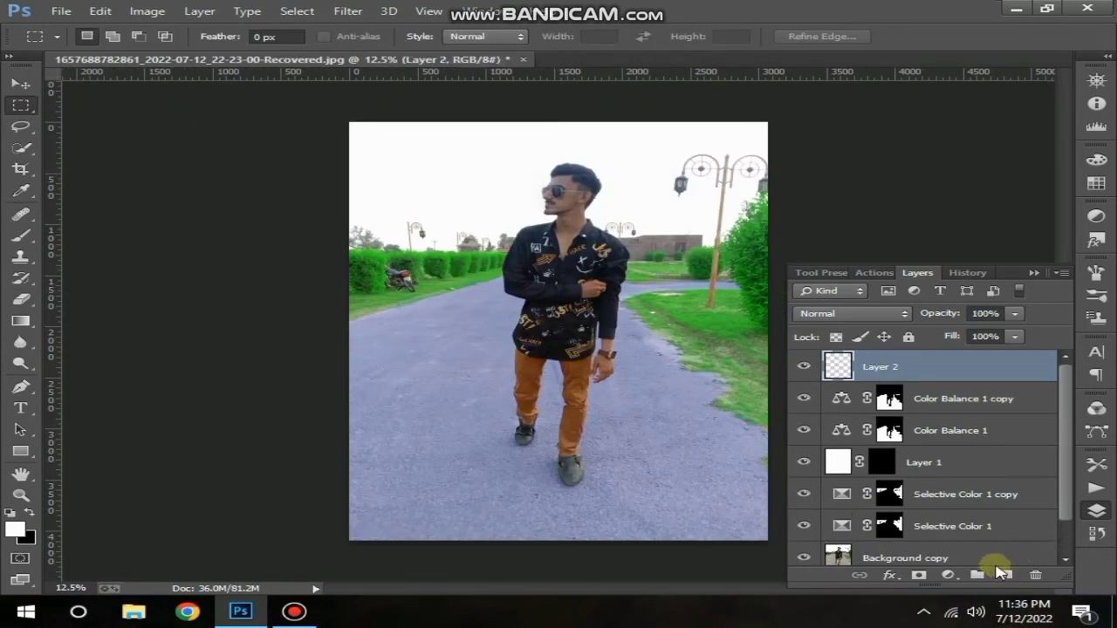
left_click(297, 11)
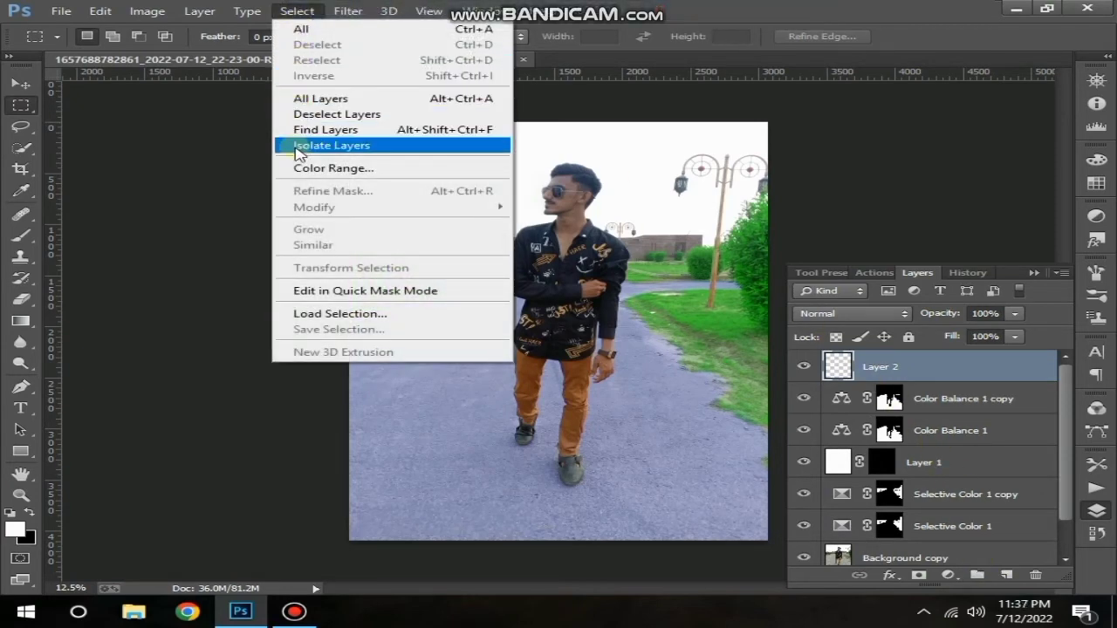
left_click(312, 168)
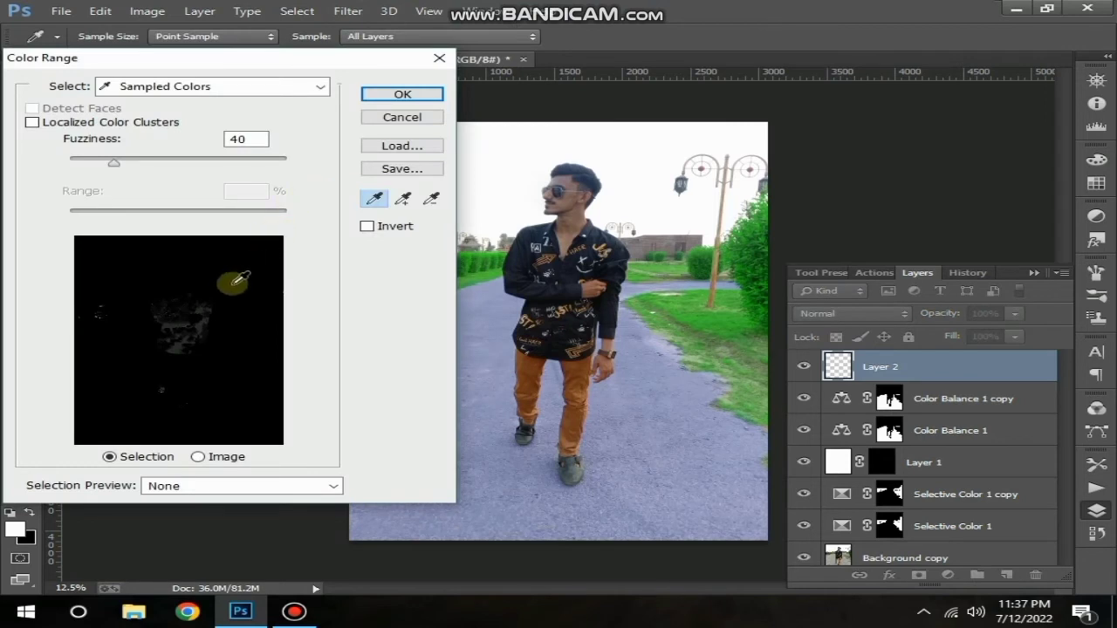
left_click(644, 174)
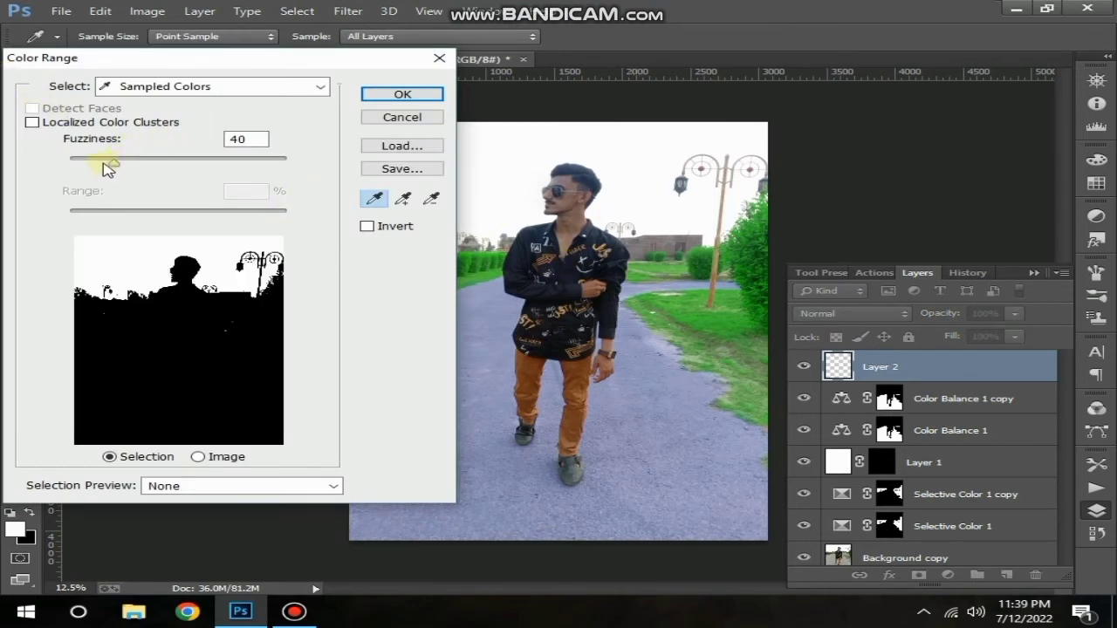
left_click_drag(109, 167, 83, 169)
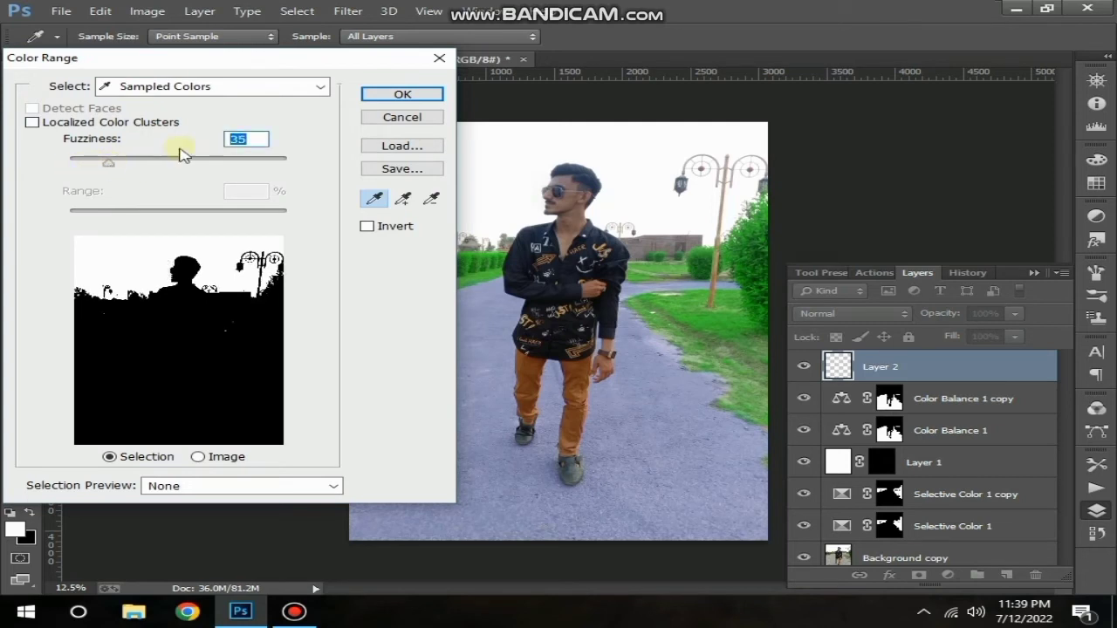
type("3")
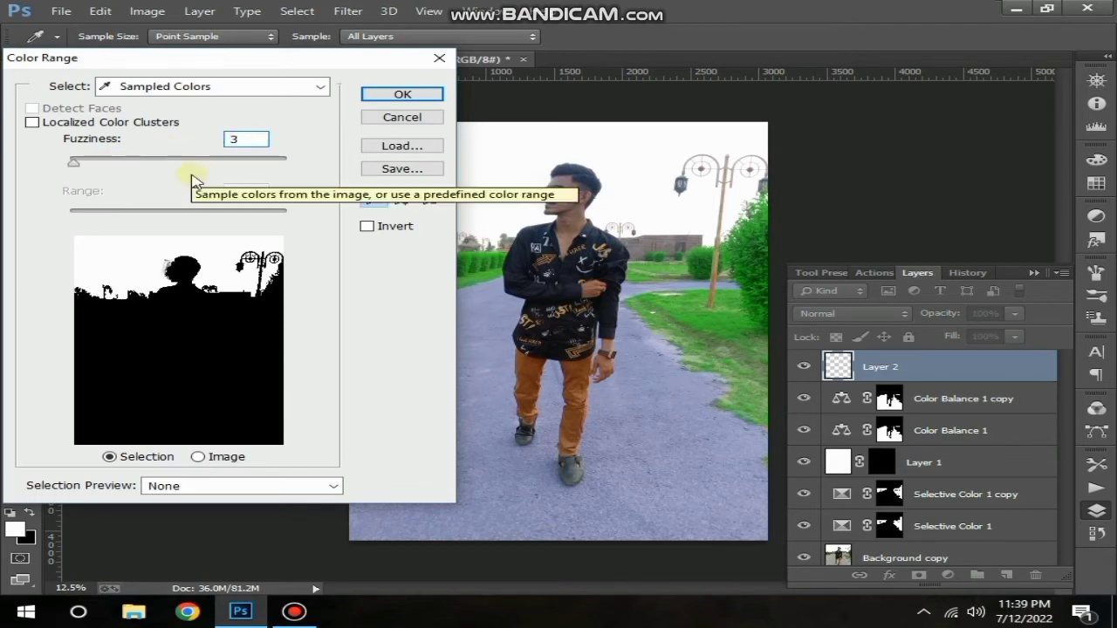
type("0")
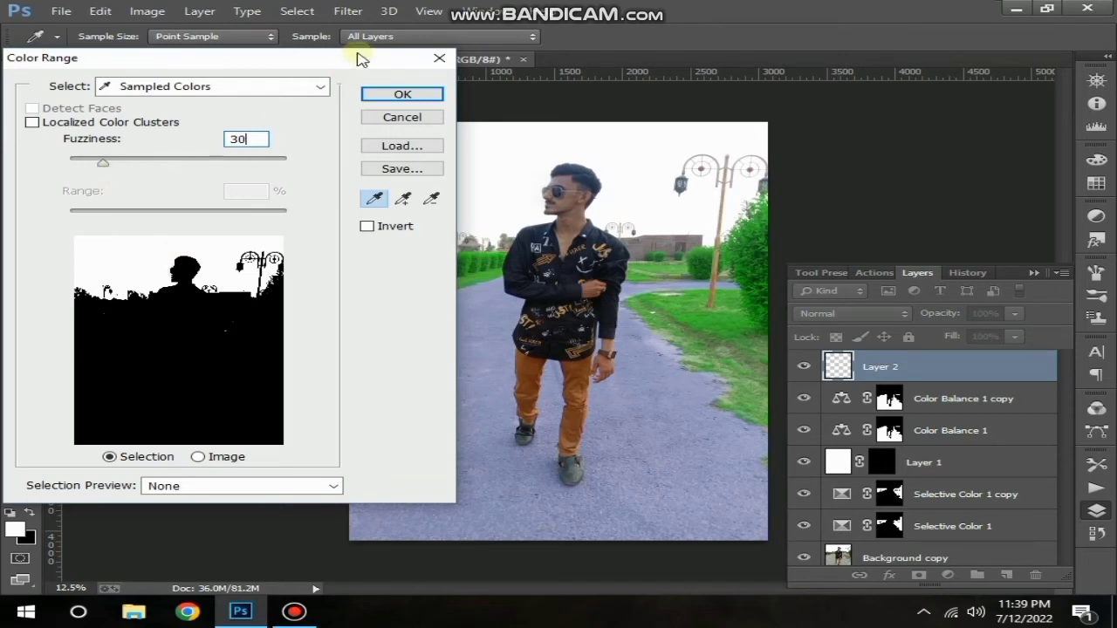
left_click(400, 96)
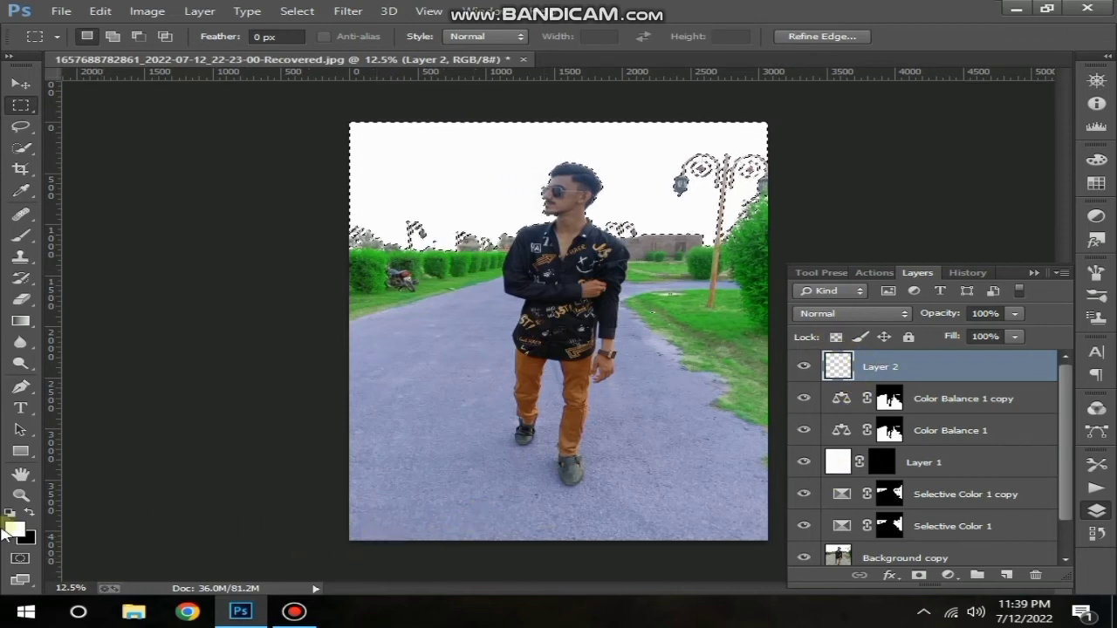
- Set the foreground color to hex 00bff3
left_click(16, 529)
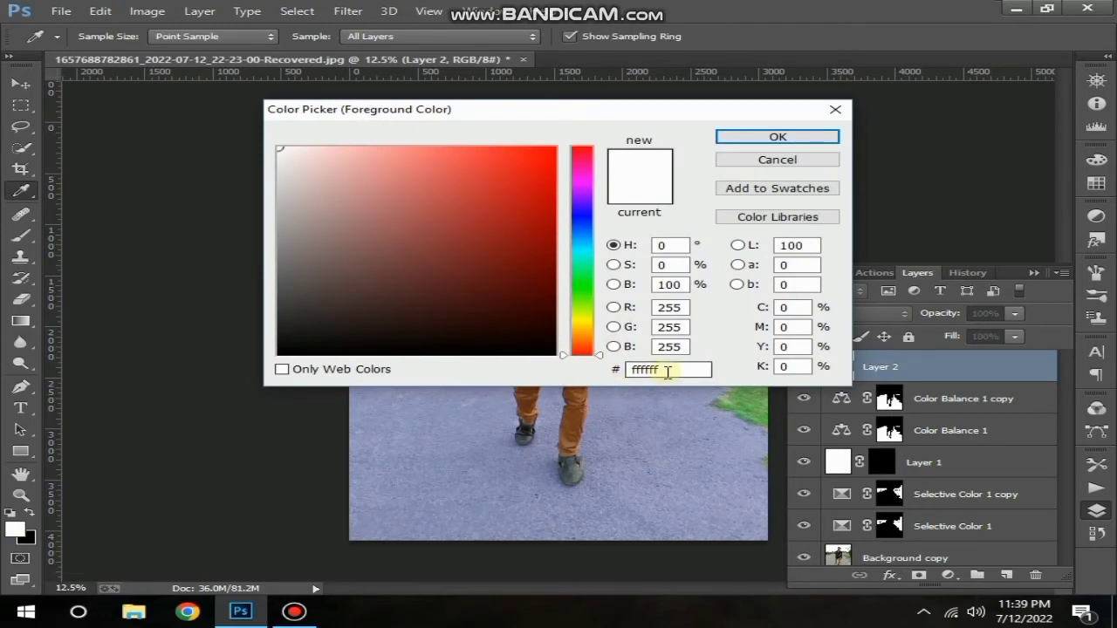
type("00")
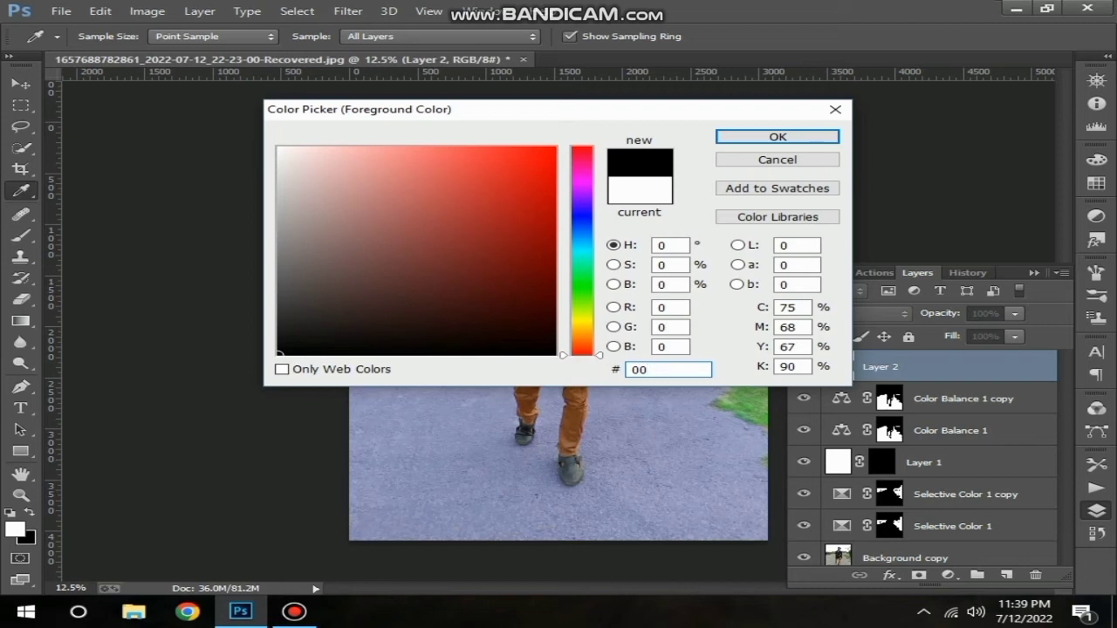
type("bf")
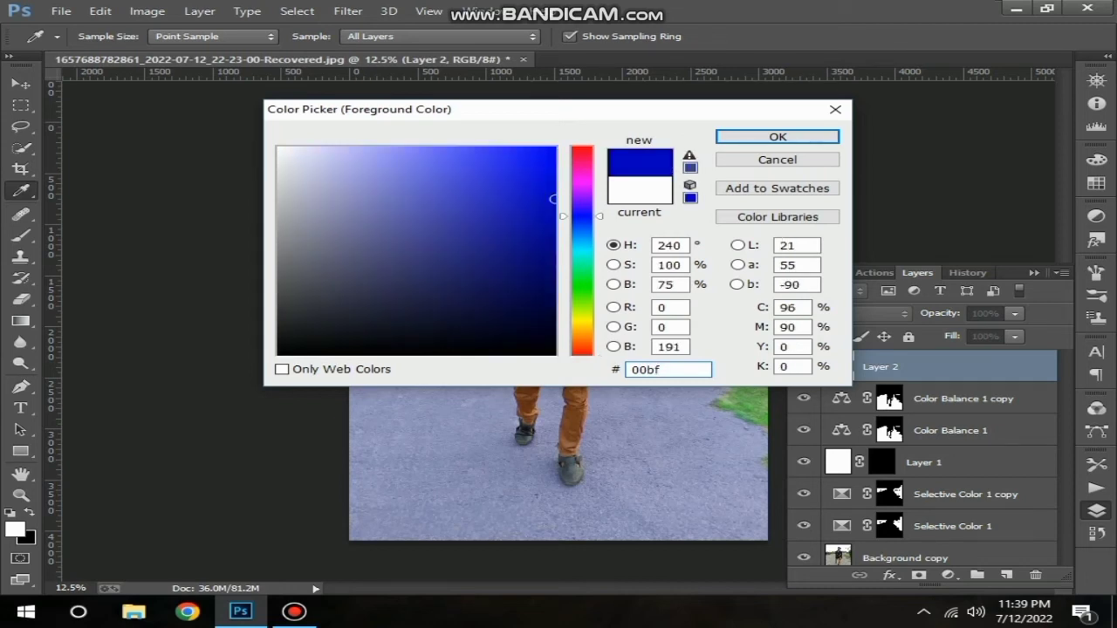
type("f")
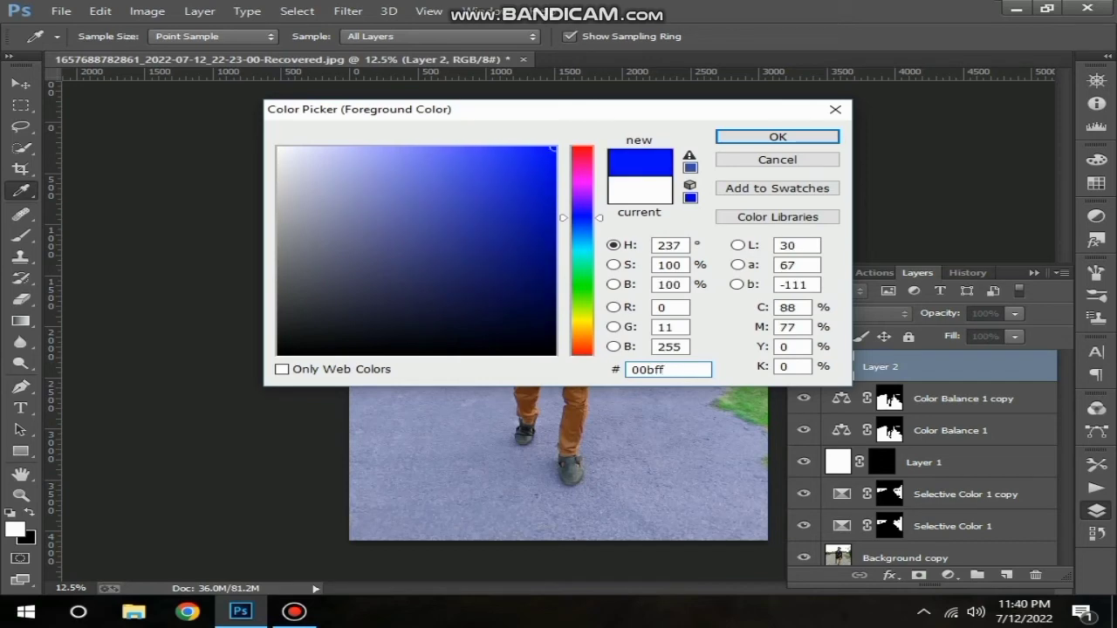
type("3")
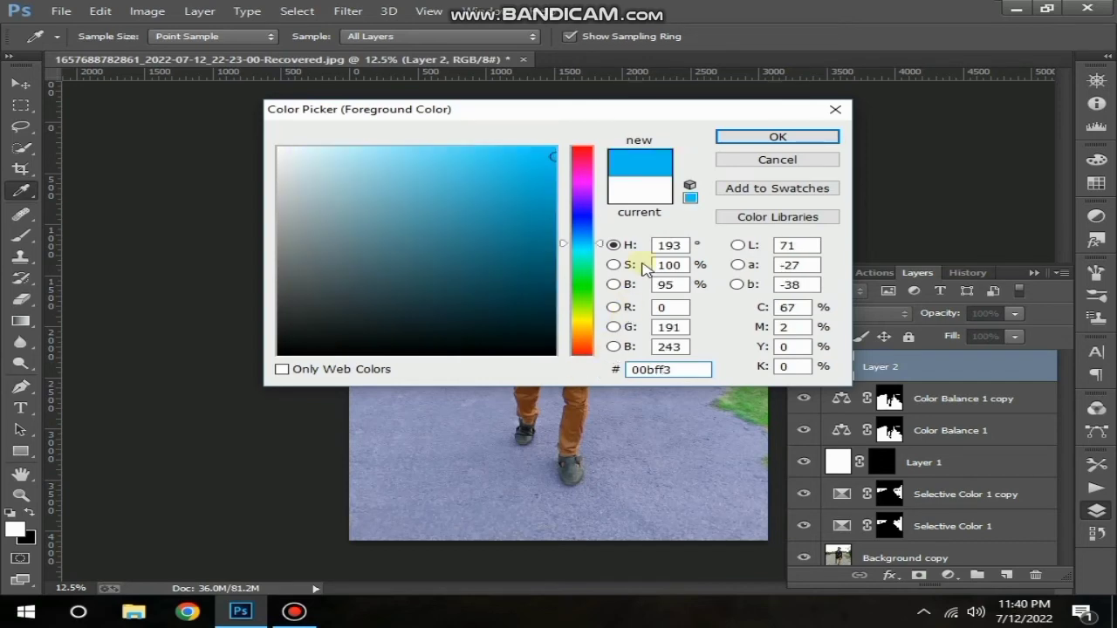
left_click(742, 137)
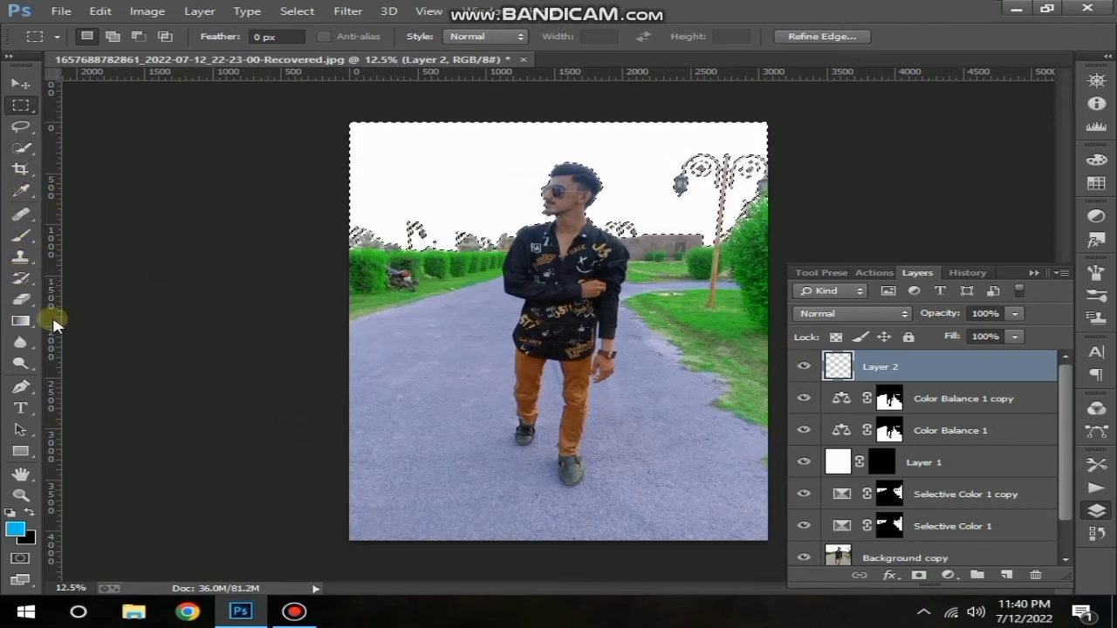
- Set the background color to pure white, ffffff
left_click(30, 538)
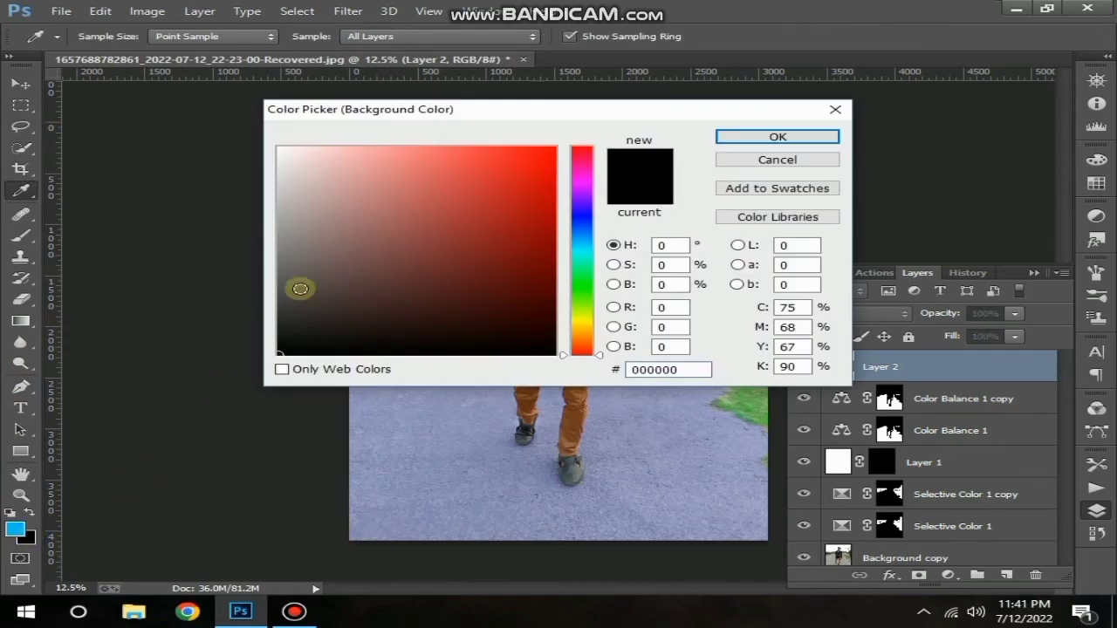
left_click_drag(300, 288, 265, 147)
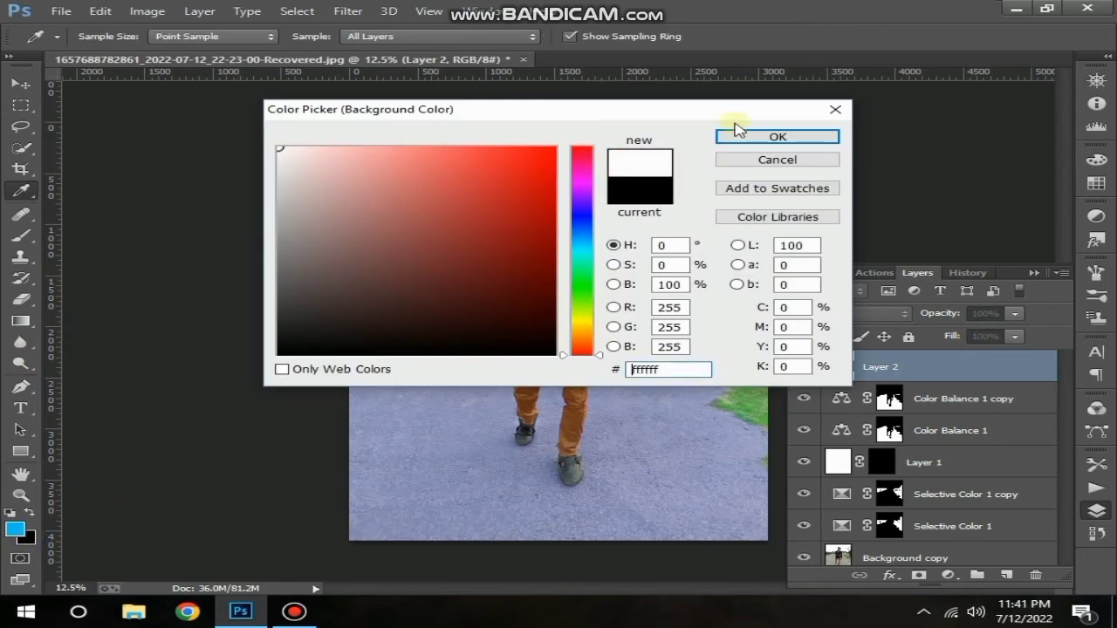
left_click(783, 137)
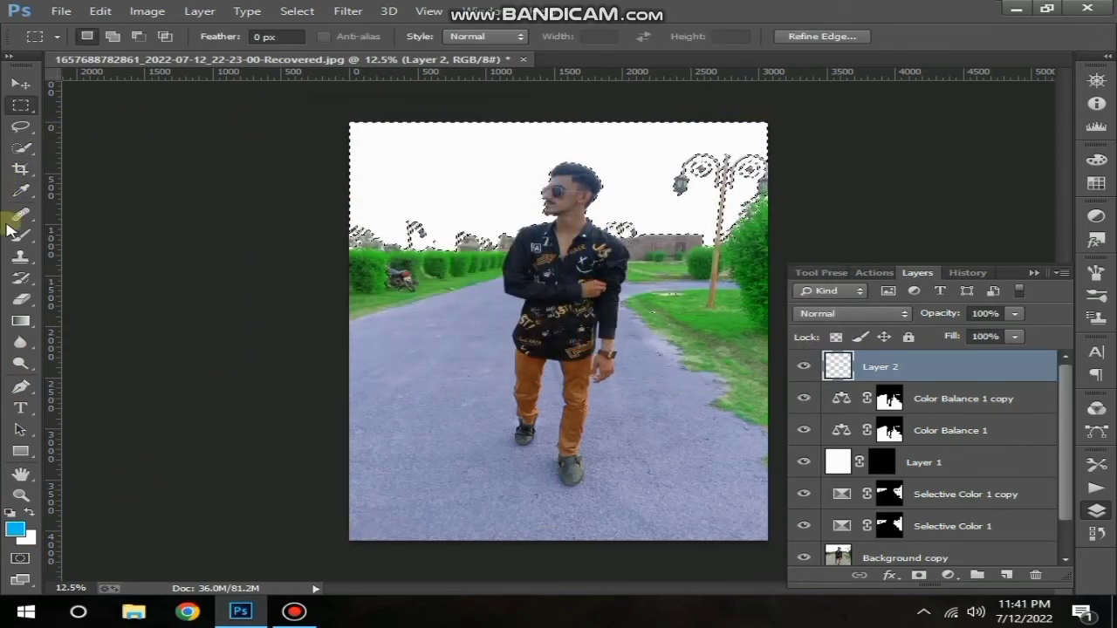
- Fill the selected sky on Layer 2 with the foreground blue using the Paint Bucket tool, and deselect
left_click(17, 302)
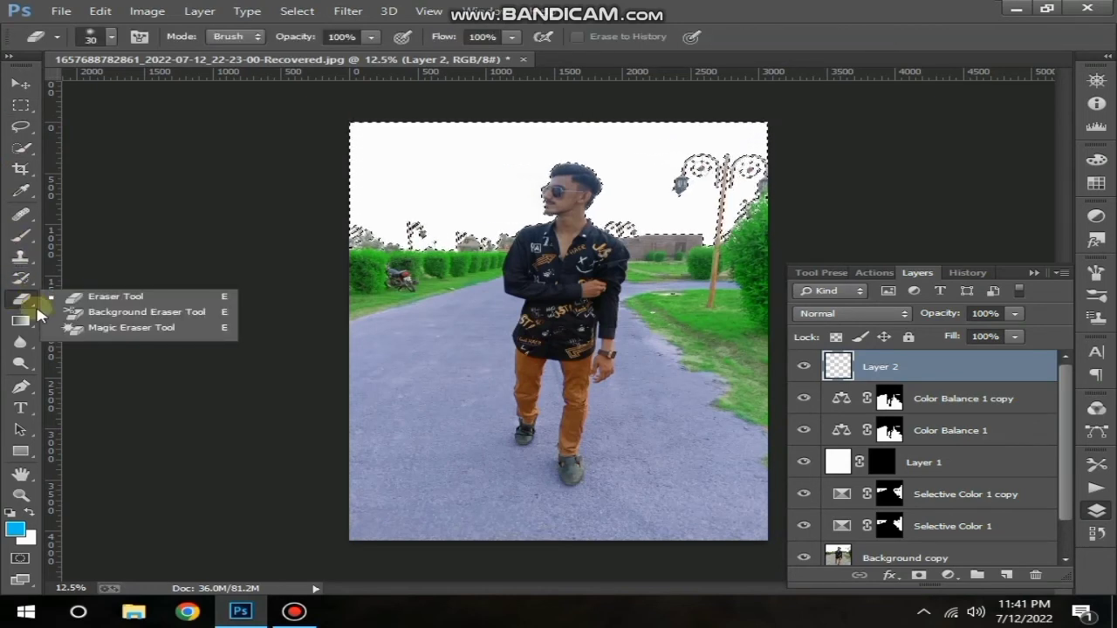
left_click_drag(26, 323, 109, 326)
left_click(400, 169)
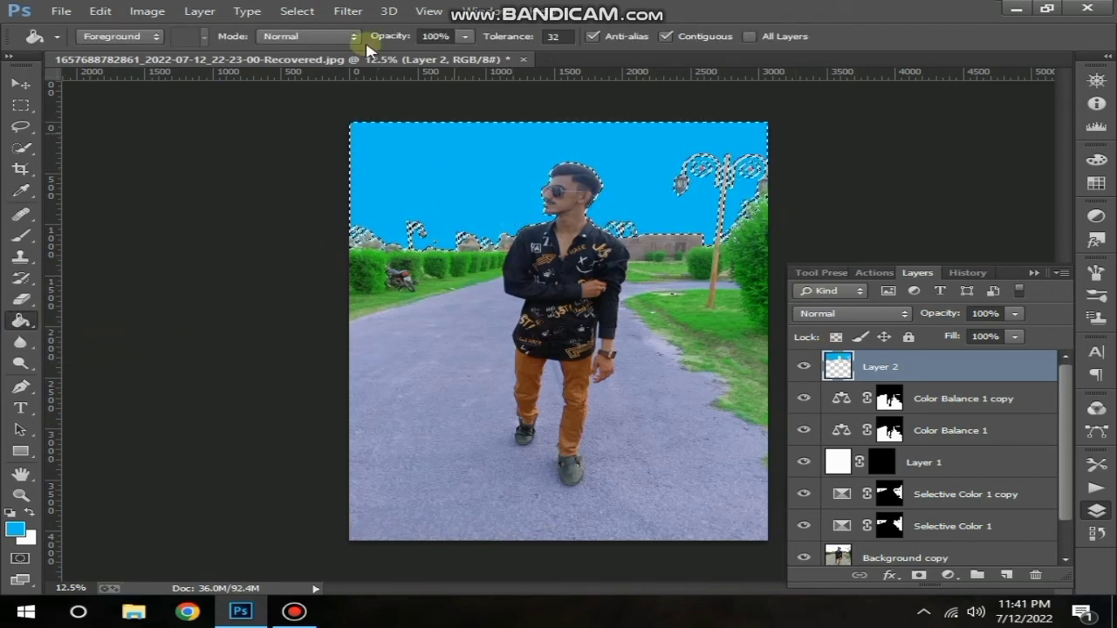
left_click(285, 10)
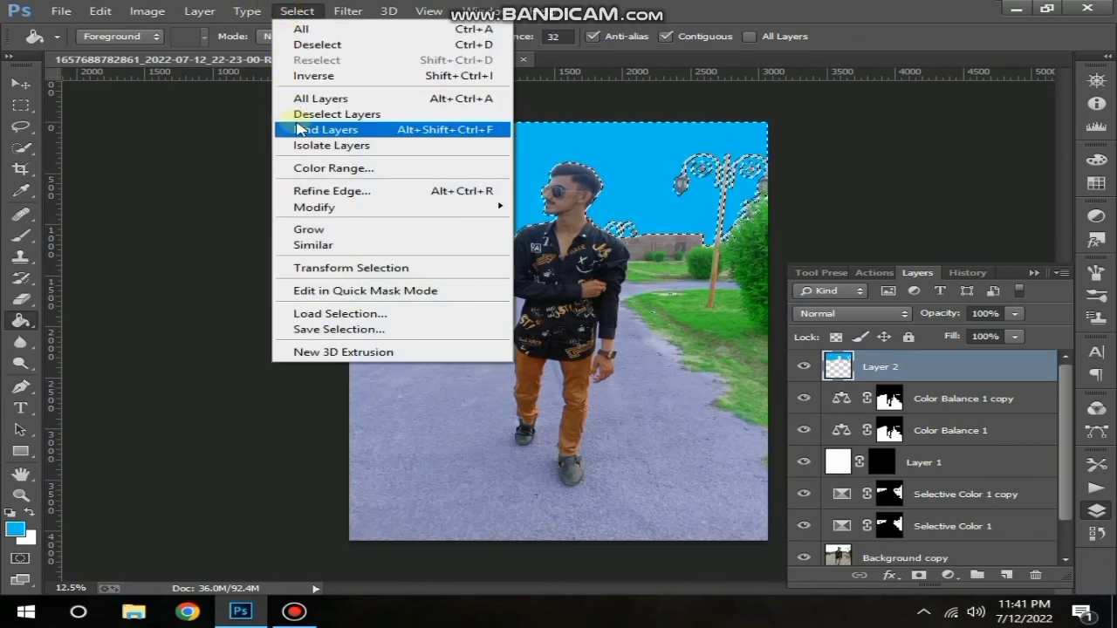
left_click(316, 44)
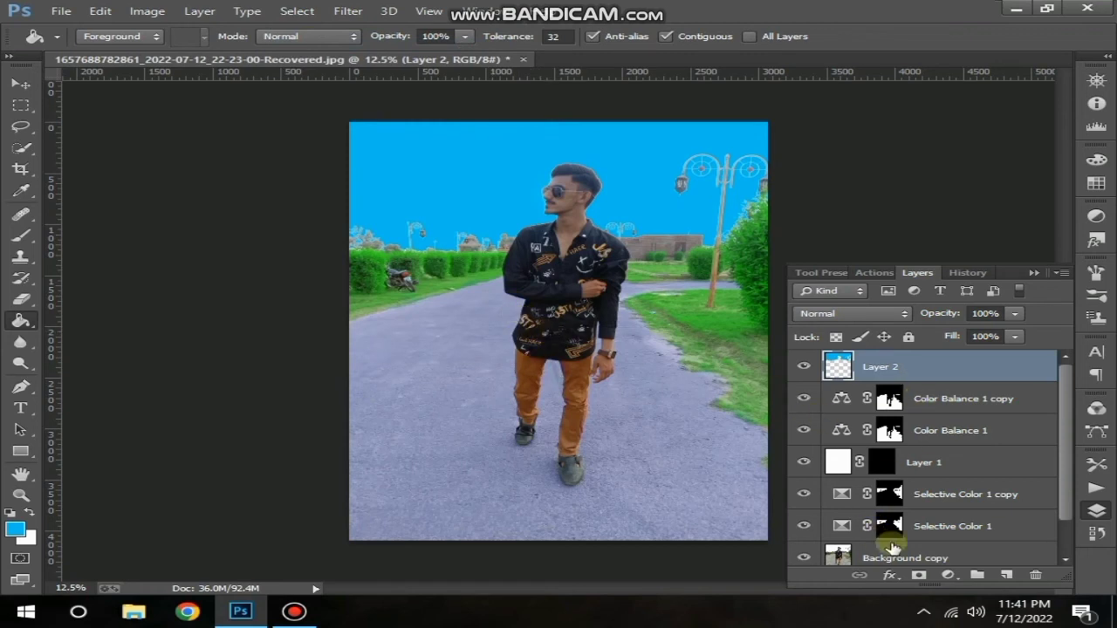
- Add a white layer mask to Layer 2 and choose the black-to-transparent preset for the Gradient tool
left_click(915, 577)
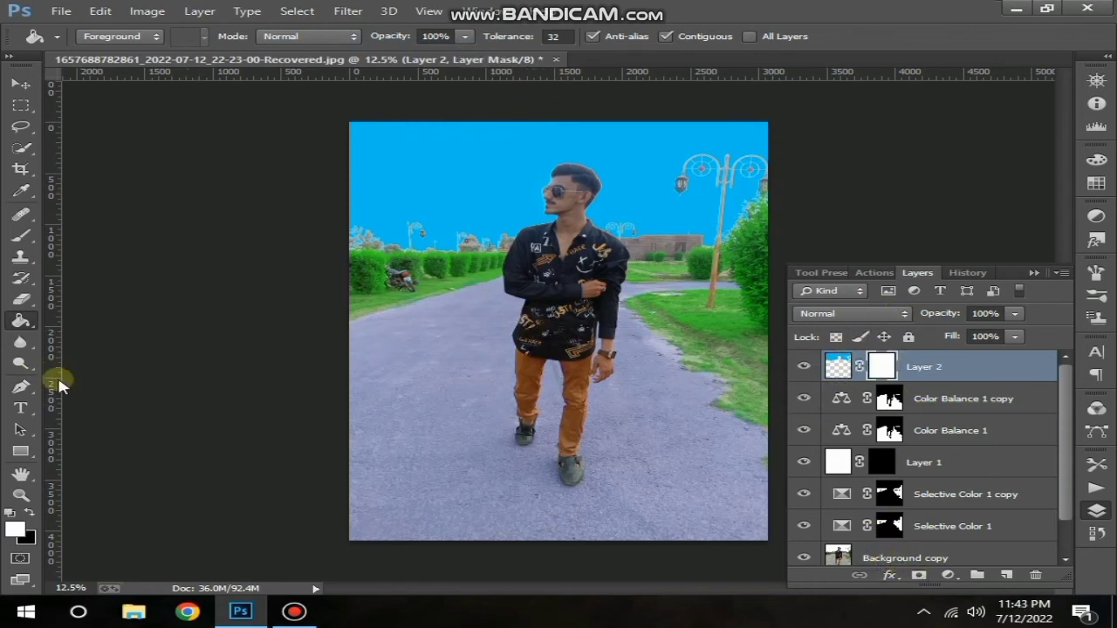
right_click(21, 320)
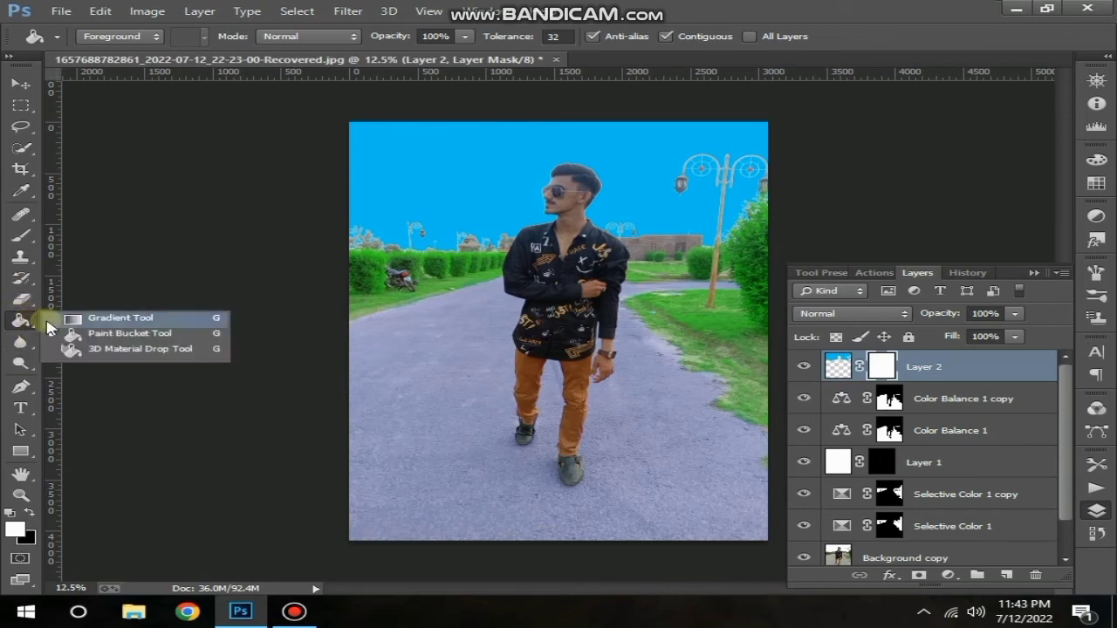
left_click(113, 318)
left_click(158, 37)
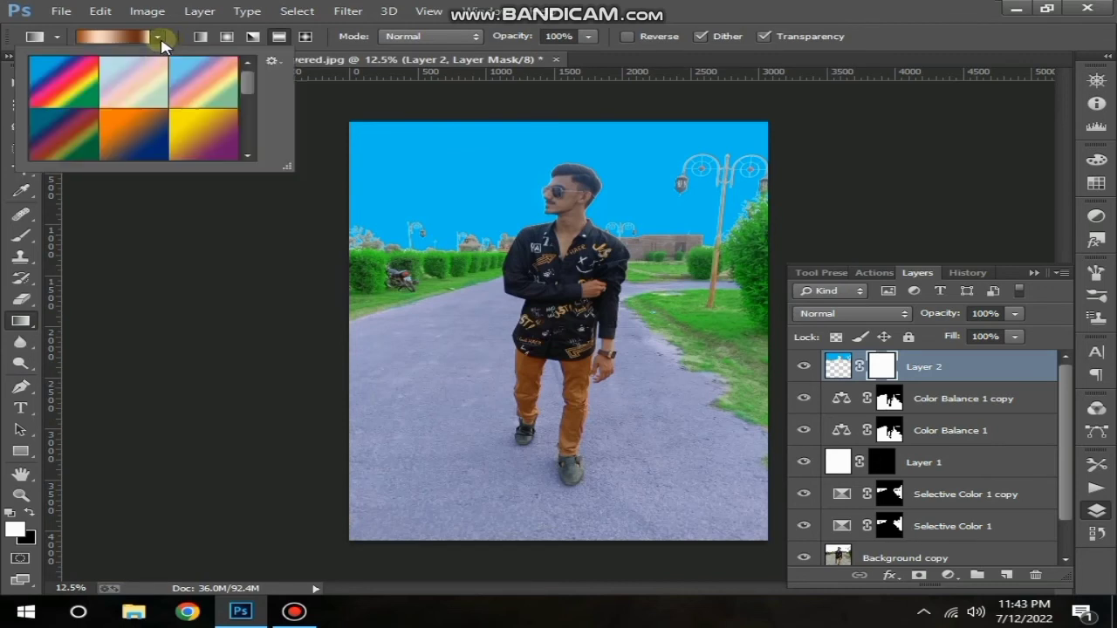
scroll(167, 88, "down", 4)
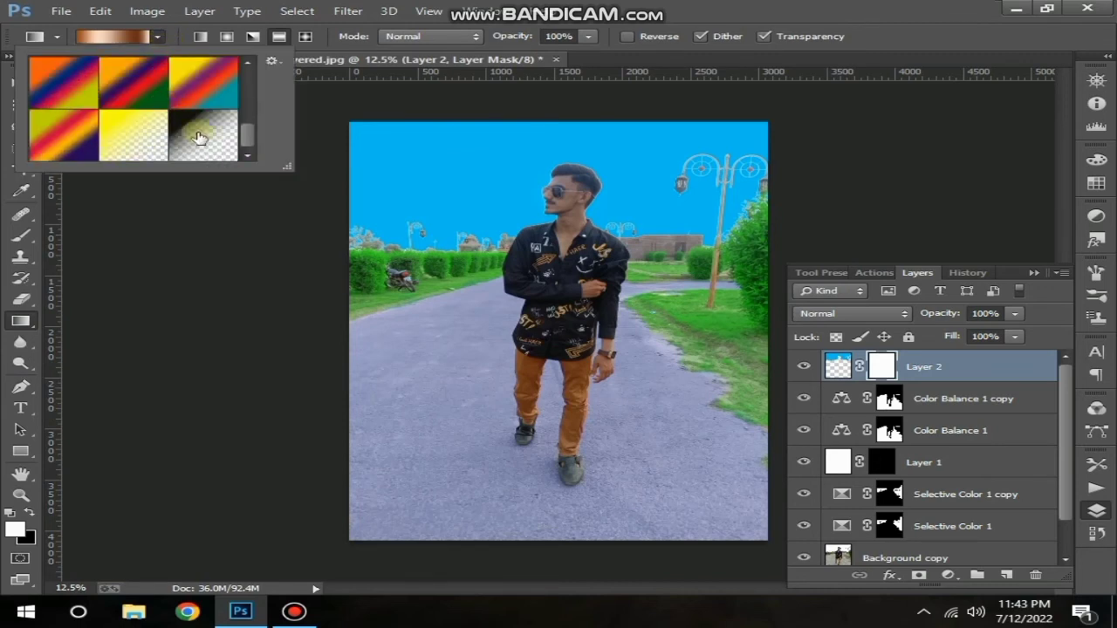
left_click(200, 137)
left_click(200, 137)
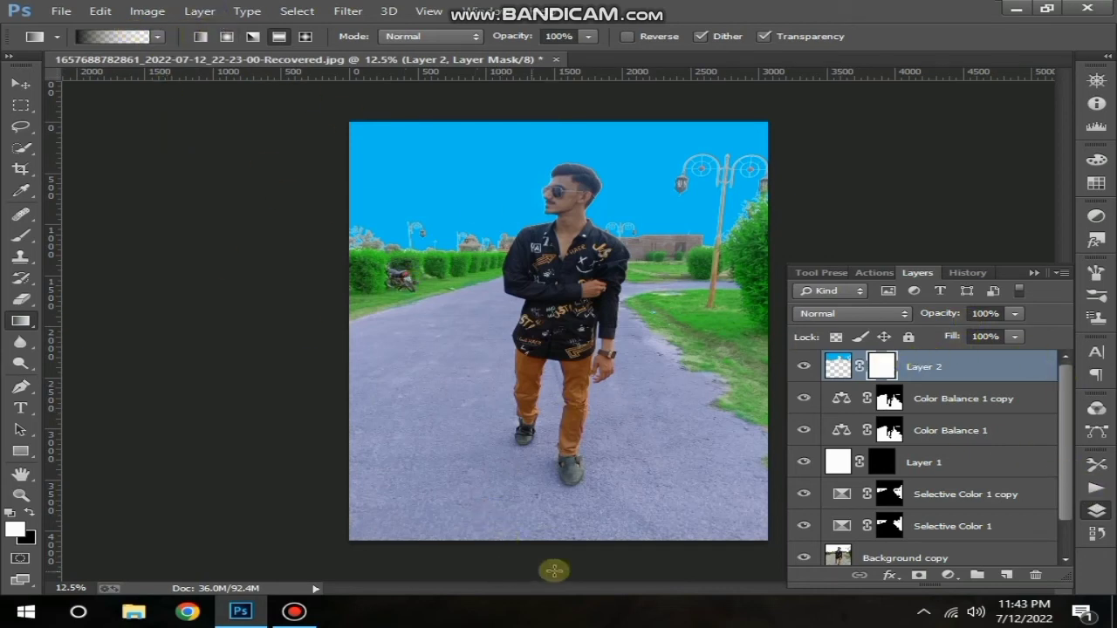
- Fade the blue sky toward the horizon with repeated vertical gradients on Layer 2's mask, ending with ones from the man's chest to above the photo
left_click_drag(568, 554, 564, 117)
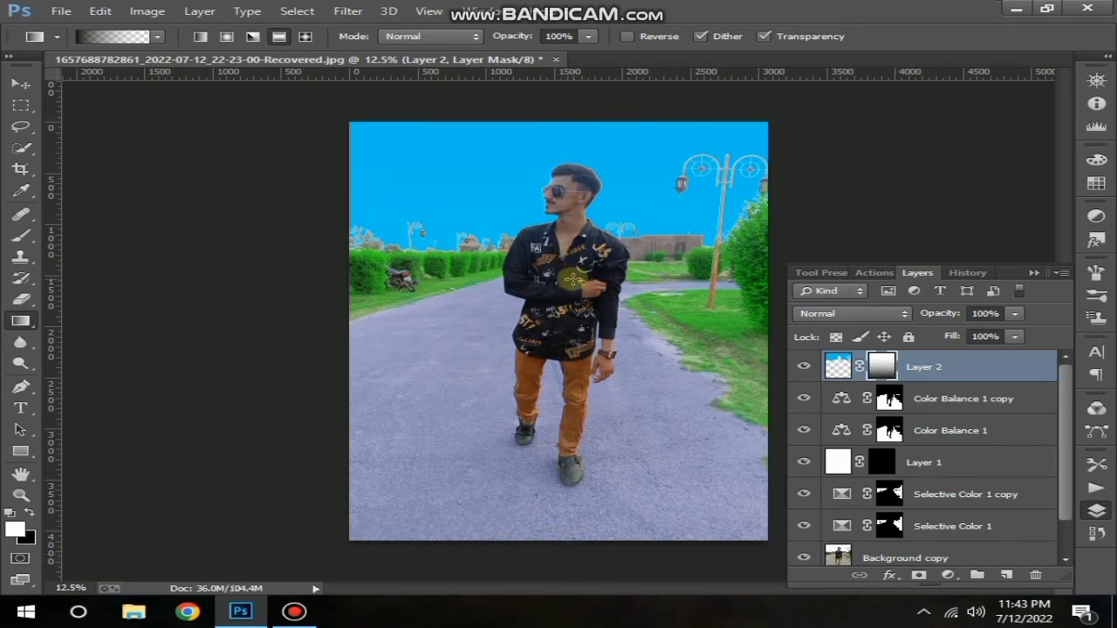
left_click_drag(572, 279, 569, 104)
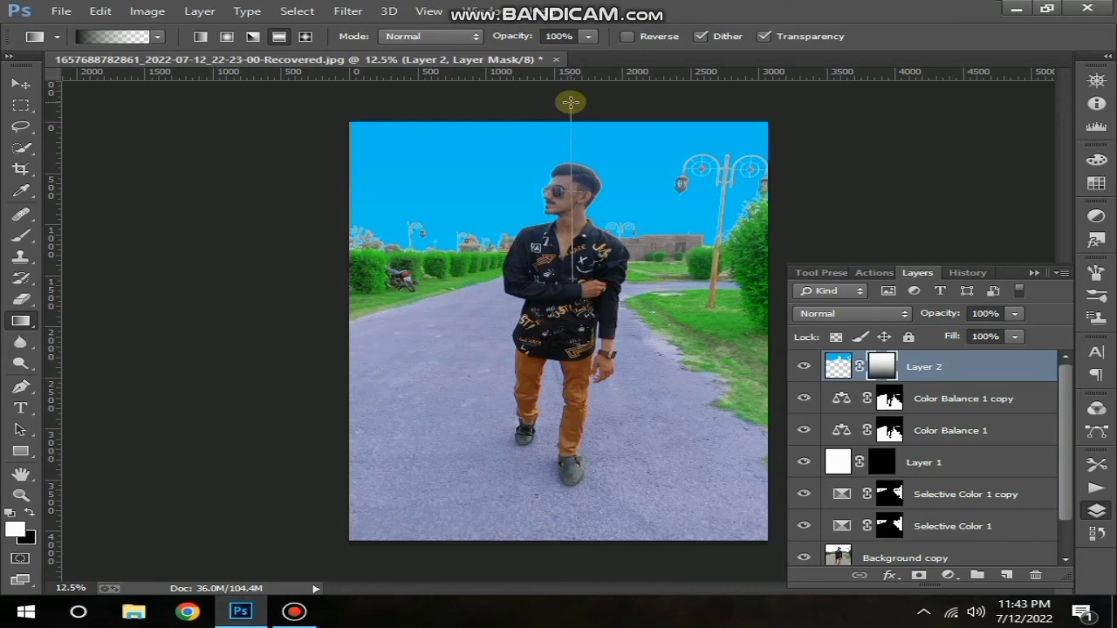
left_click_drag(577, 102, 577, 102)
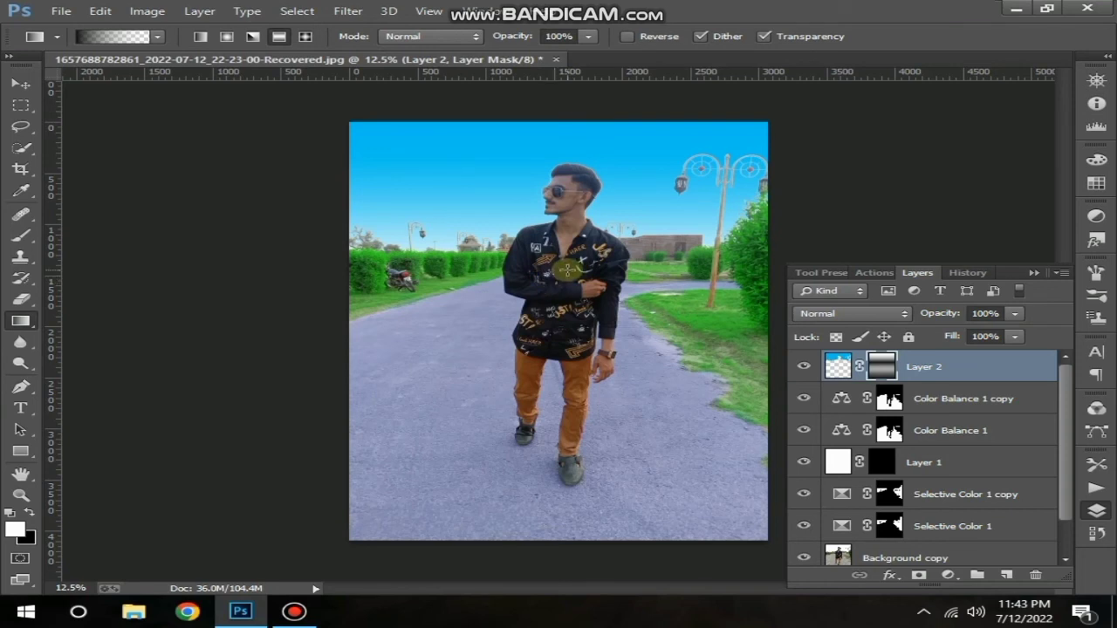
left_click_drag(568, 271, 563, 100)
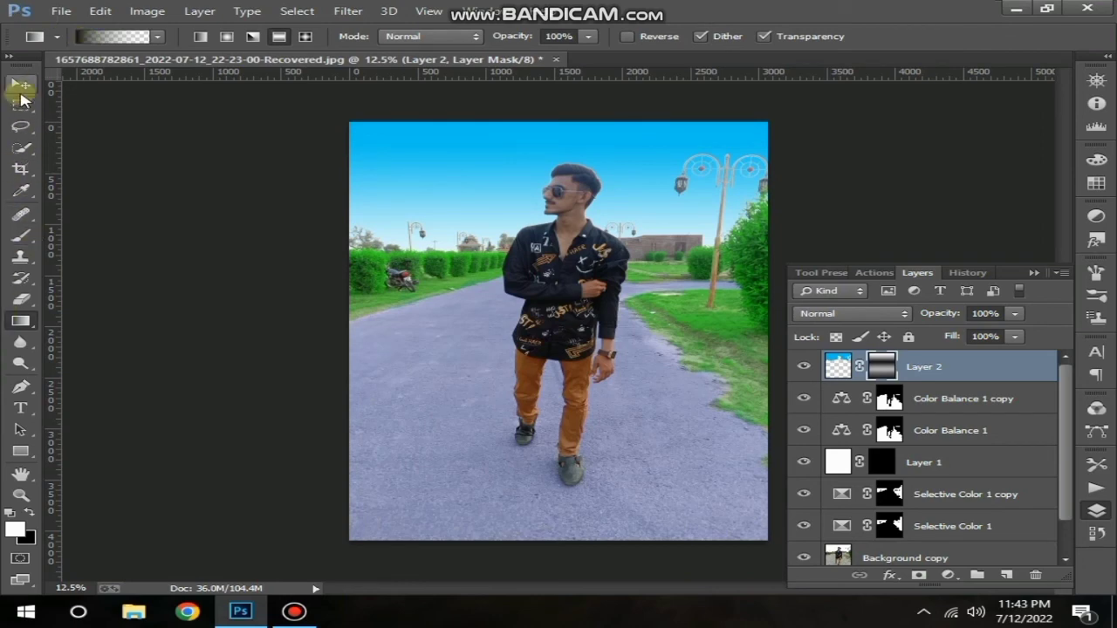
- Add a Hue/Saturation adjustment layer clipped to Layer 2 and set its Hue to +3
left_click(22, 94)
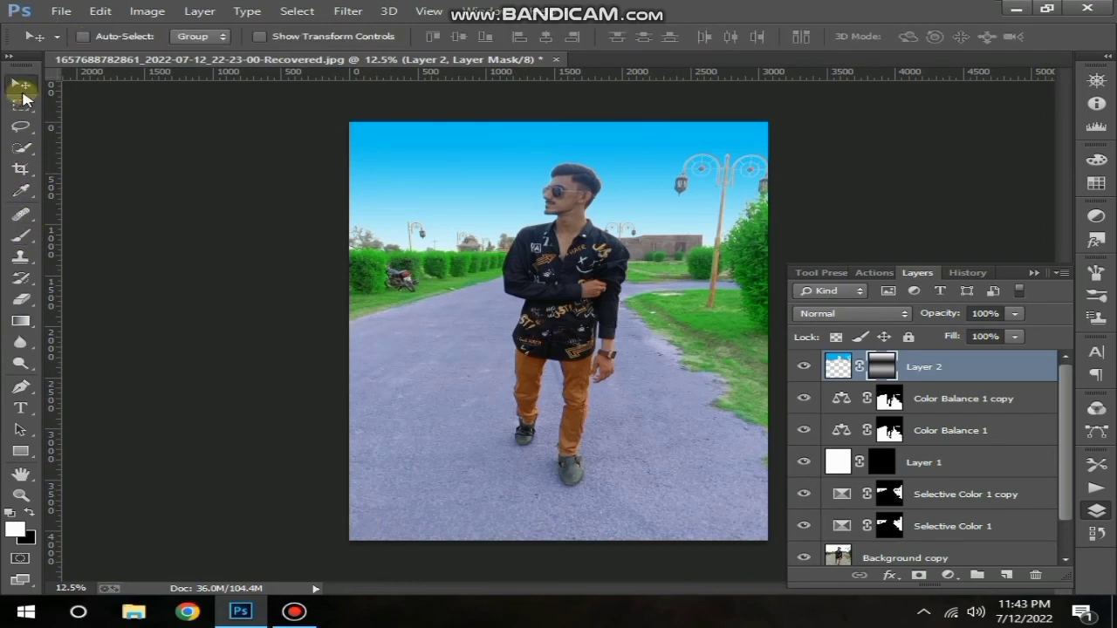
left_click(947, 576)
left_click(969, 380)
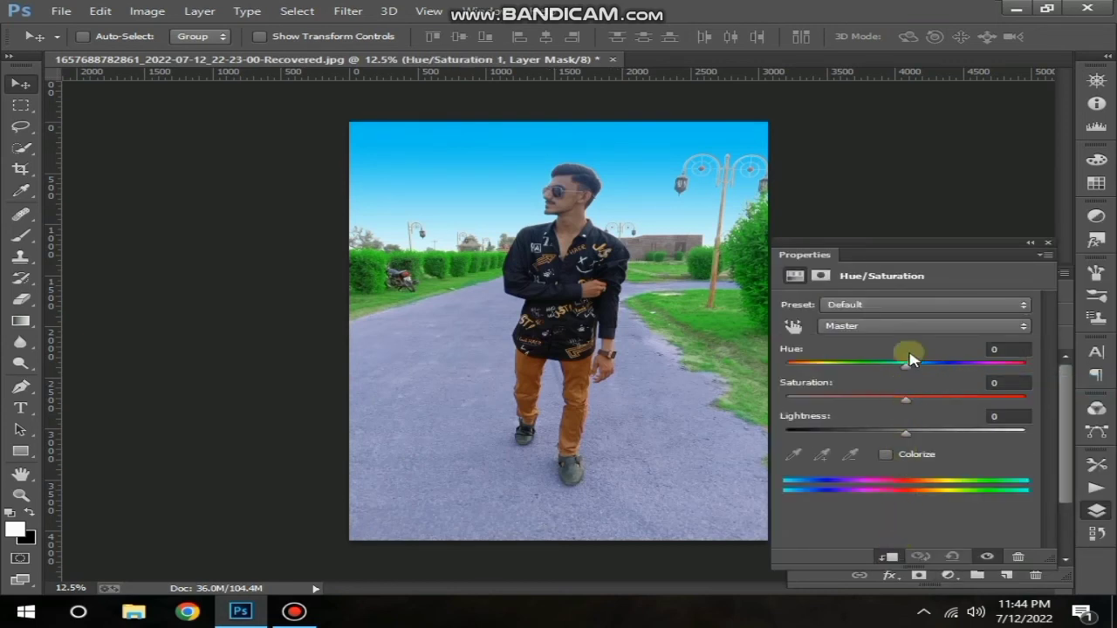
mouse_move(908, 371)
left_mouse_down()
mouse_move(931, 370)
mouse_move(910, 371)
left_mouse_up()
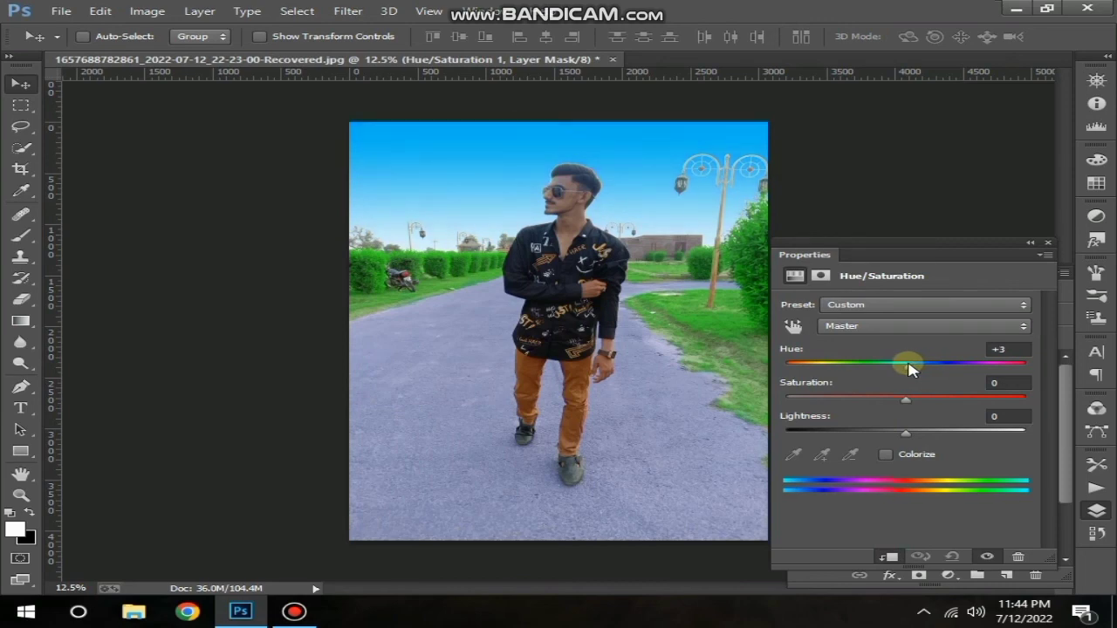
left_click(1048, 247)
- Merge all layers from Hue/Saturation 1 down to Background copy, and toggle the merged layer's visibility to compare it with the original
key("ctrl+0")
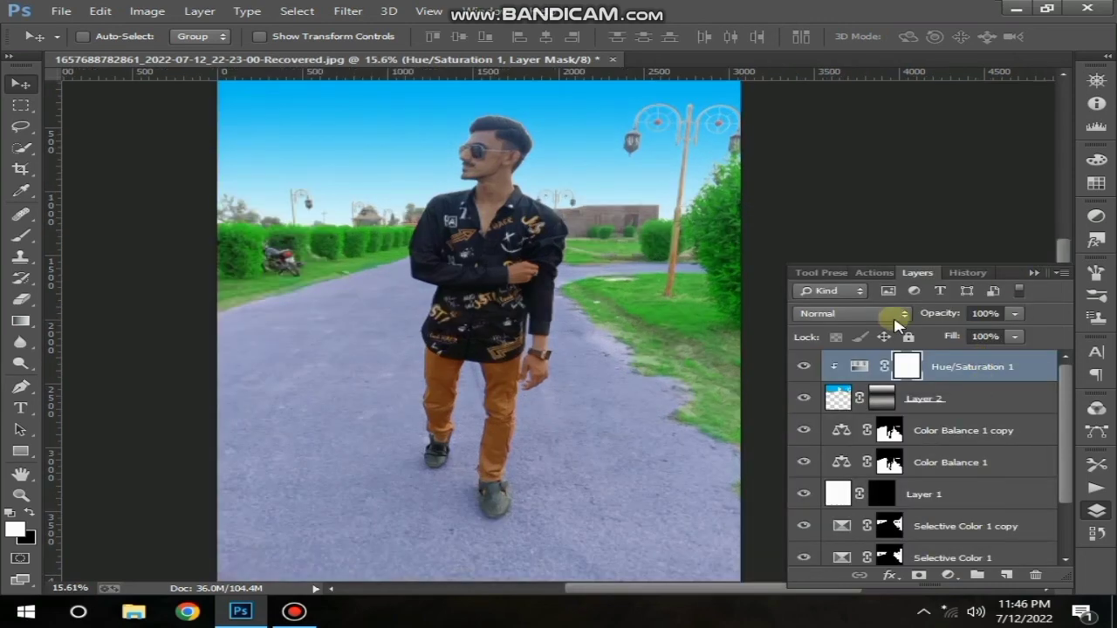
scroll(880, 481, "down", 2)
scroll(880, 480, "up", 2)
scroll(894, 485, "down", 2)
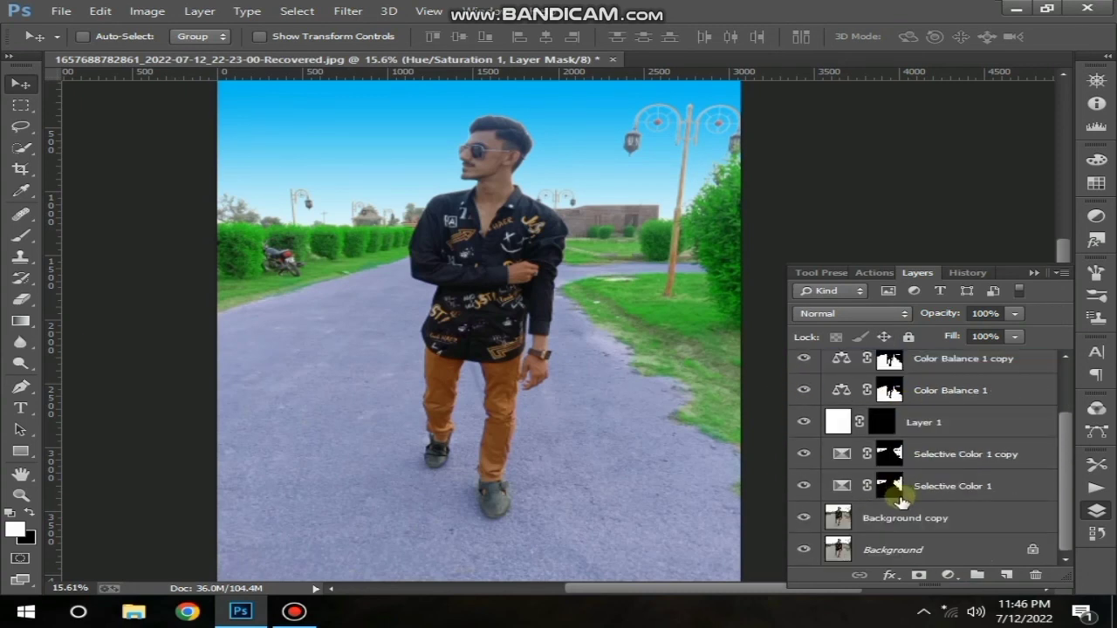
left_click(932, 521, "shift")
scroll(939, 524, "up", 2)
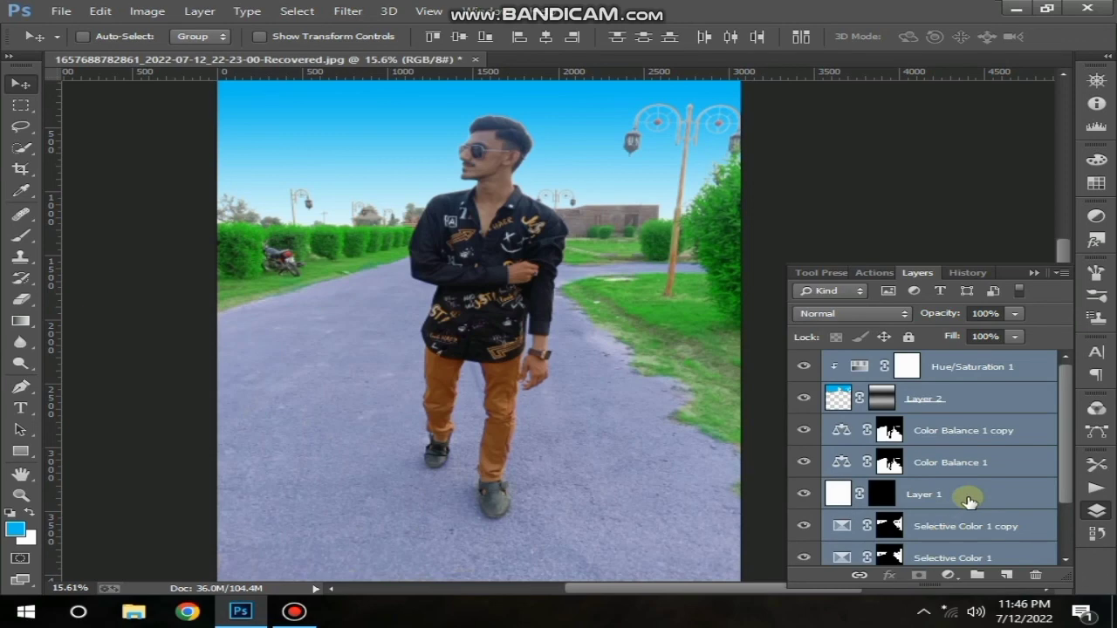
right_click(967, 498)
left_click(650, 469)
left_click(804, 367)
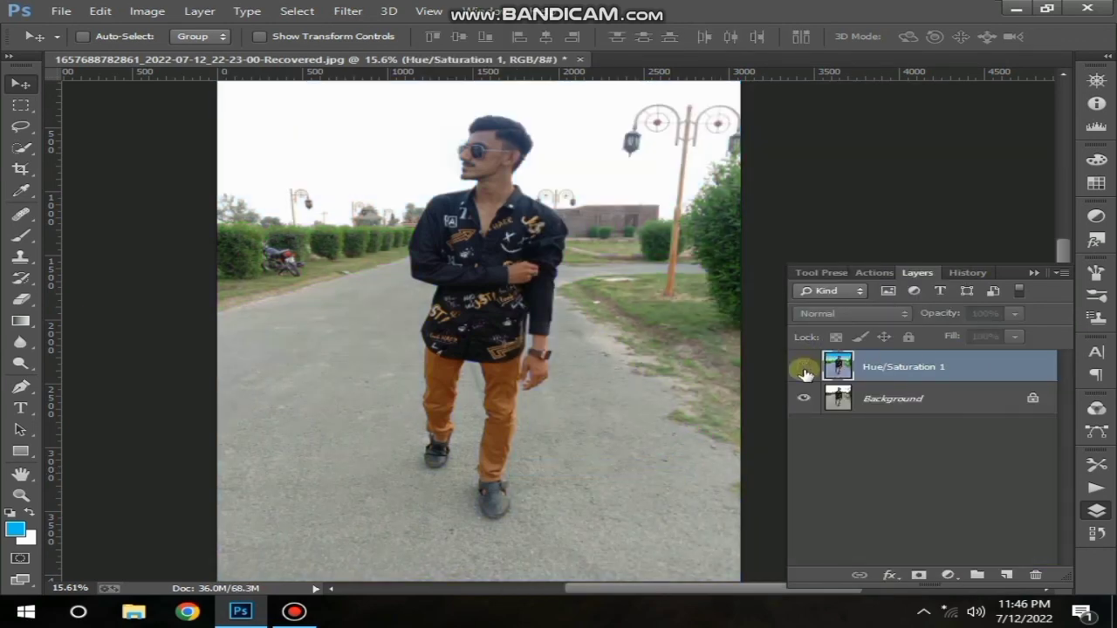
left_click(804, 367)
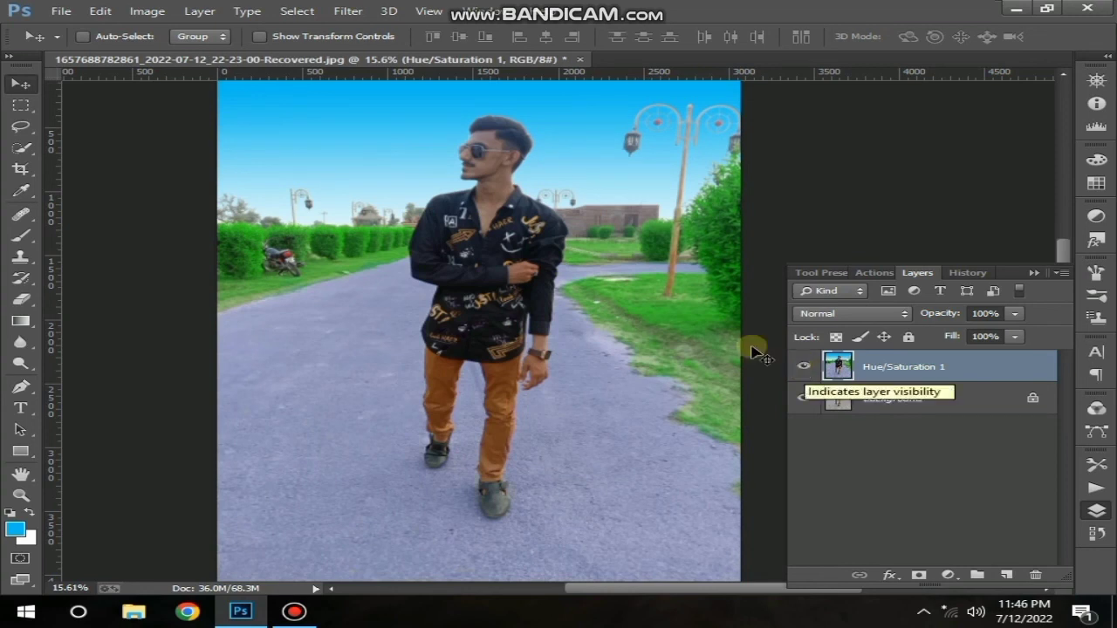